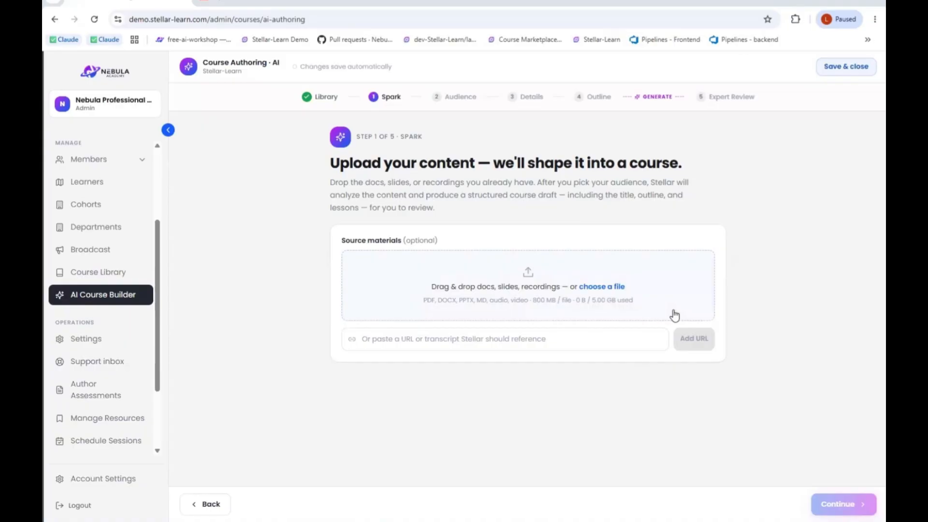
# - Start a new course from existing documents, upload ACME_Operations_Manual from Downloads as source material, and proceed to the audience settings
pyautogui.click(198, 507)
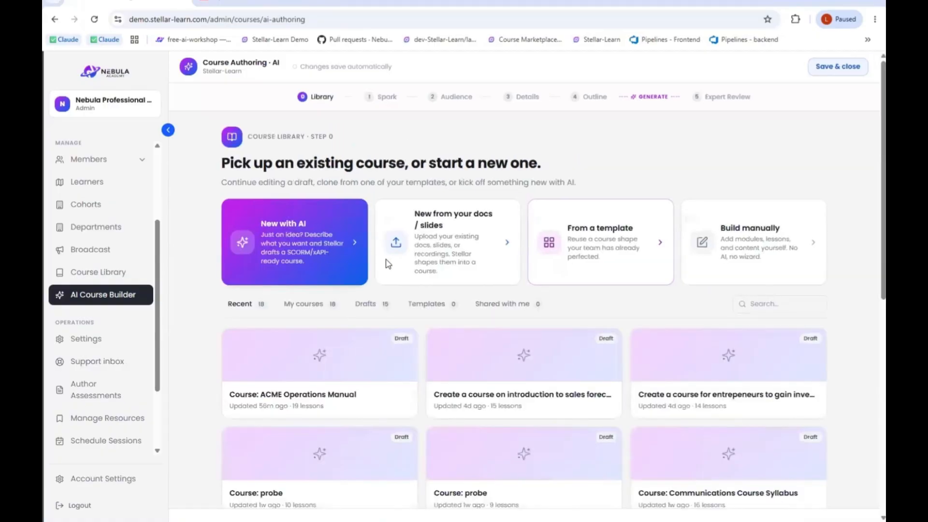
pyautogui.click(471, 248)
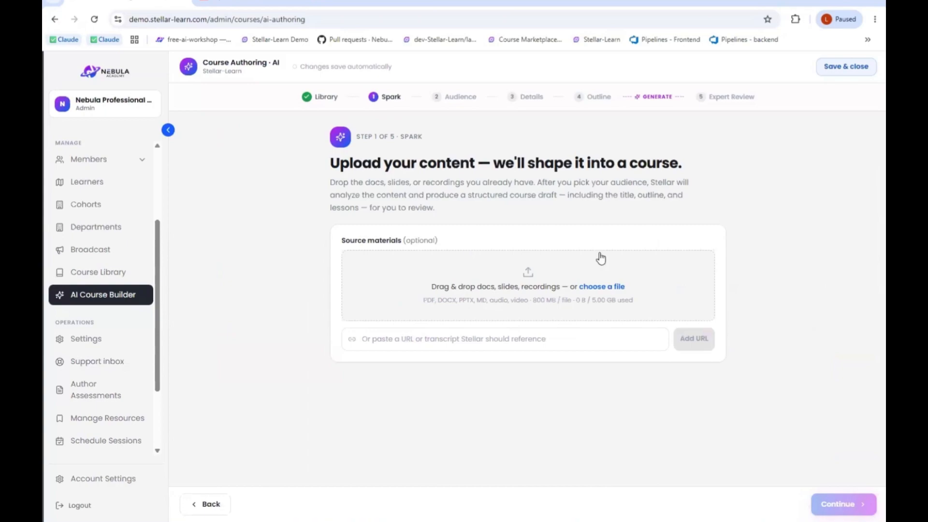
pyautogui.click(601, 288)
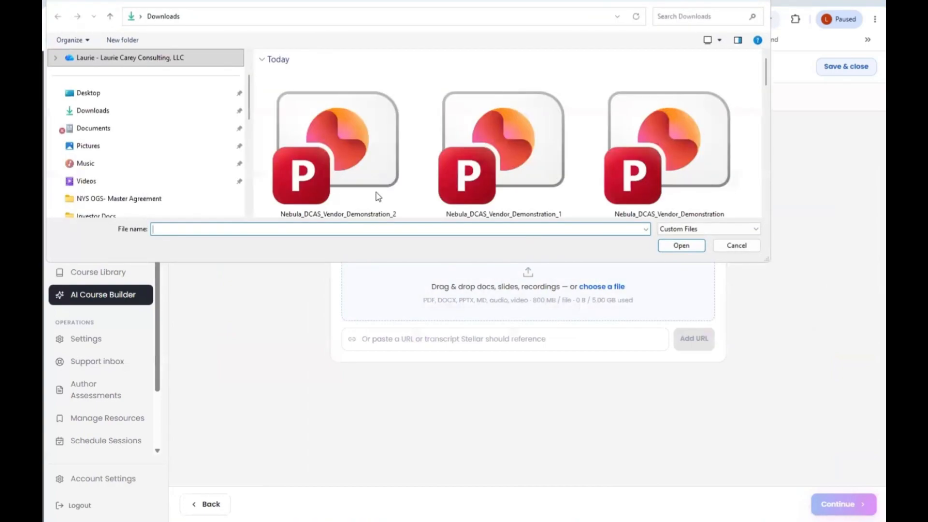
pyautogui.click(109, 112)
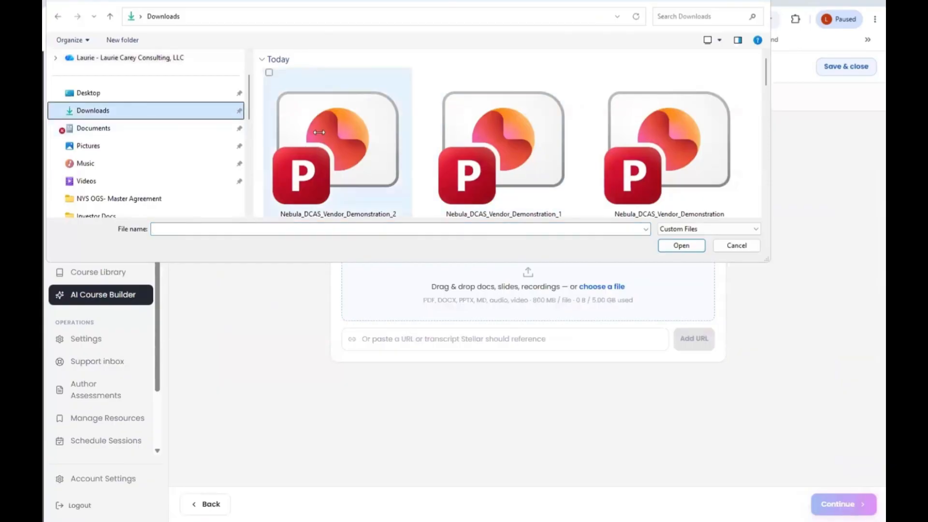
pyautogui.moveTo(766, 87); pyautogui.dragTo(768, 108)
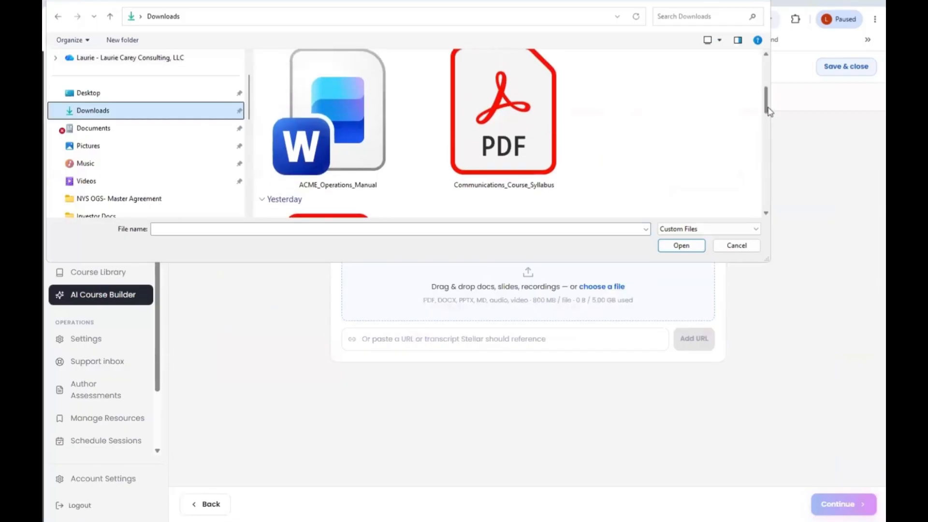
pyautogui.click(331, 154)
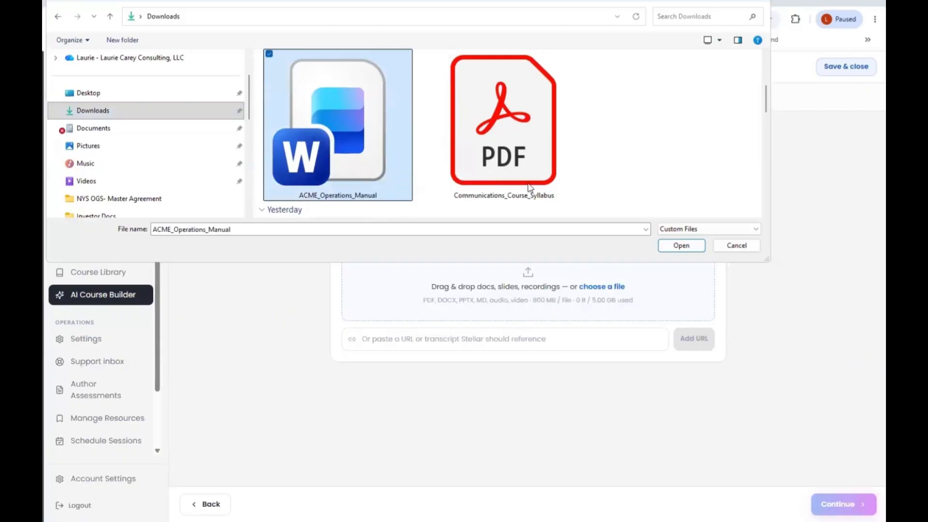
pyautogui.click(681, 246)
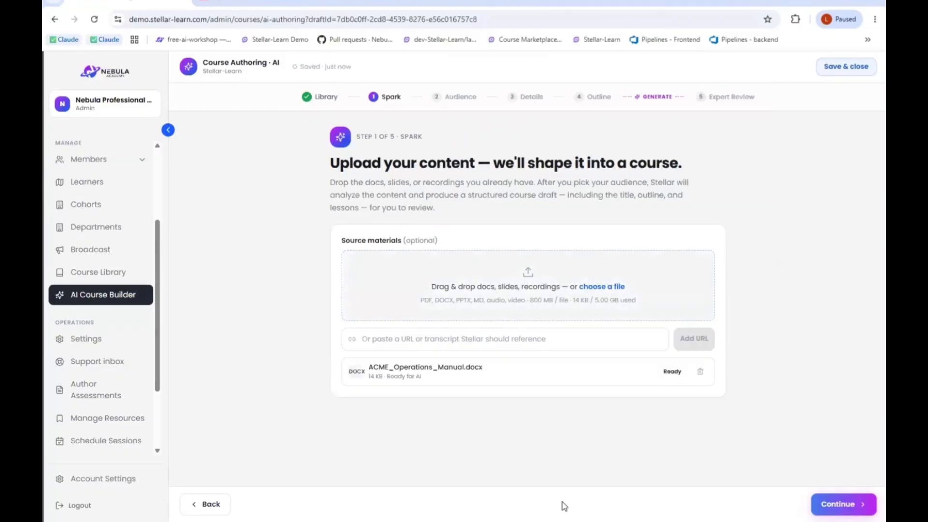
pyautogui.click(832, 503)
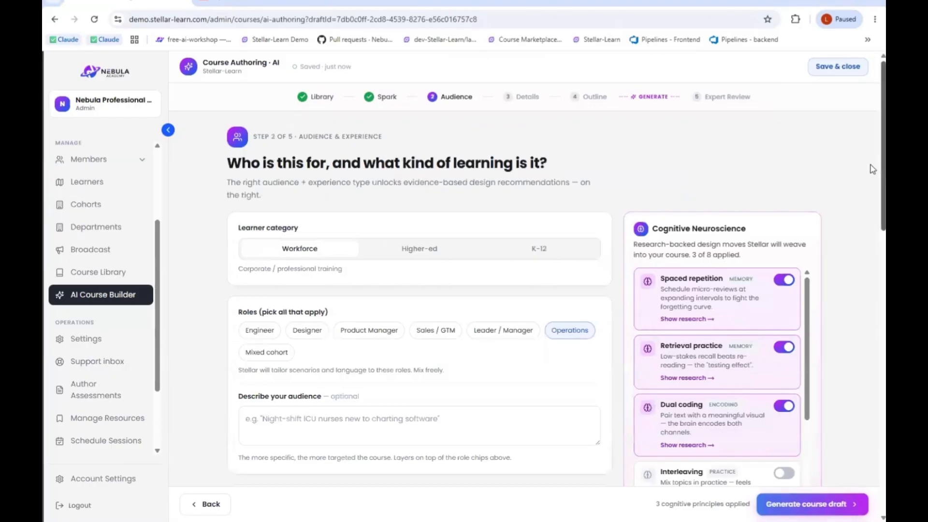
# - Describe the audience as "Our audience is new hires into the organization"
pyautogui.scroll(-1, 873, 186)
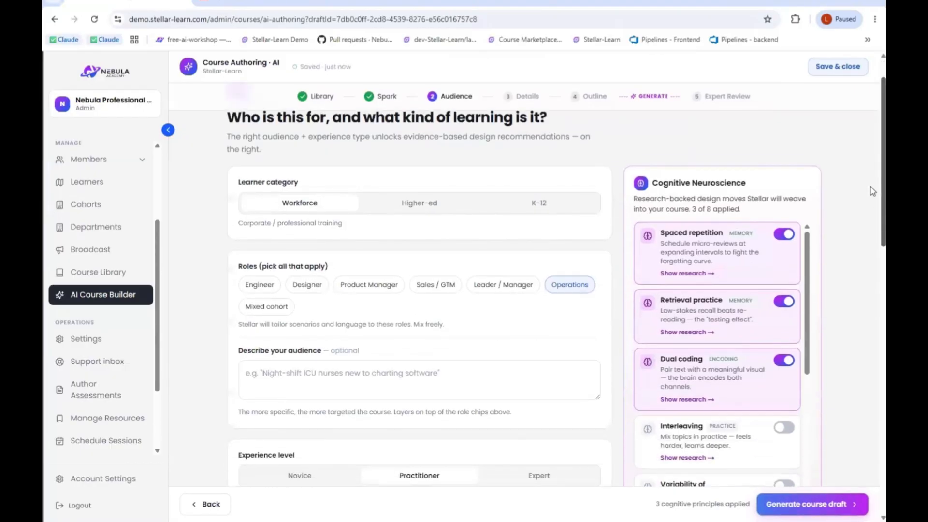
pyautogui.scroll(-1, 873, 190)
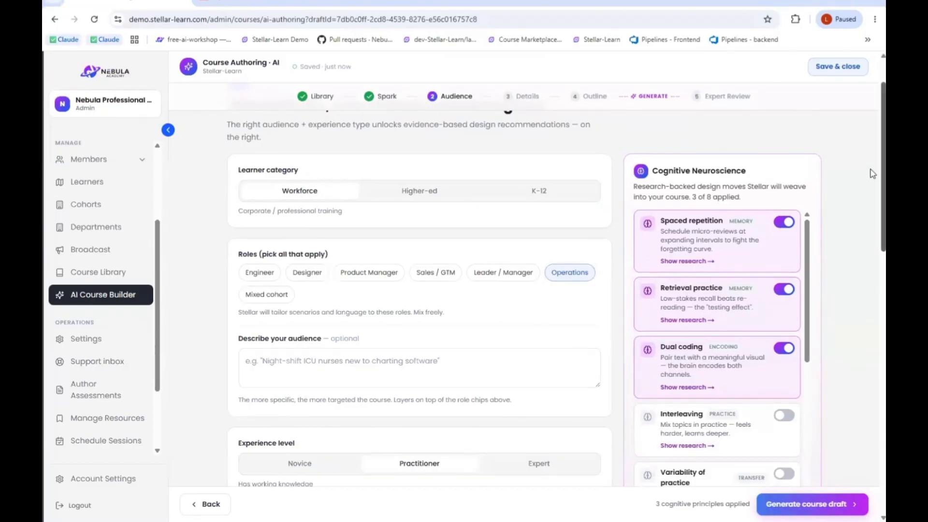
pyautogui.scroll(-1, 873, 184)
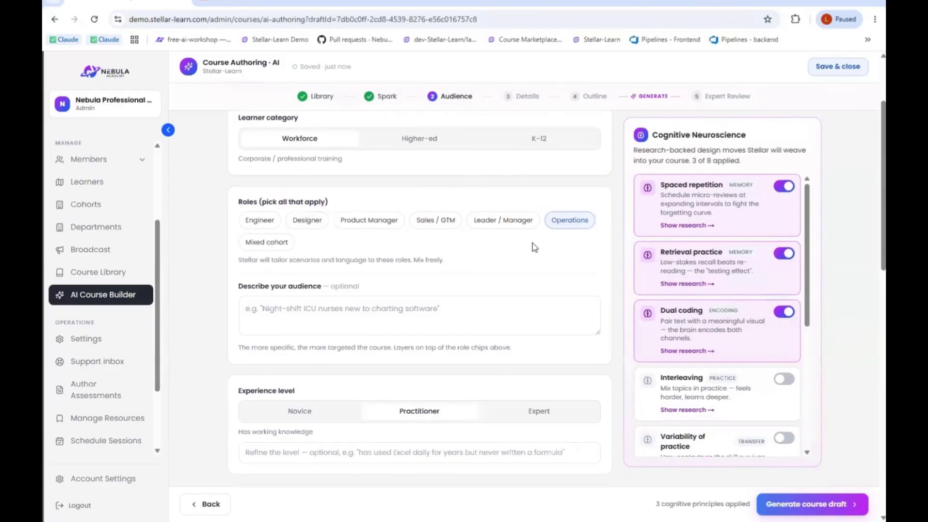
pyautogui.click(249, 312)
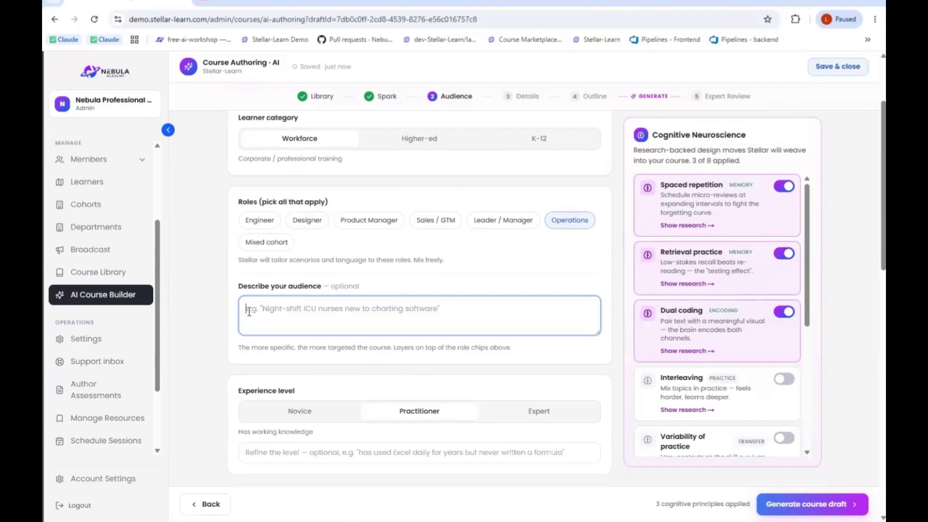
pyautogui.write('Our audience is new')
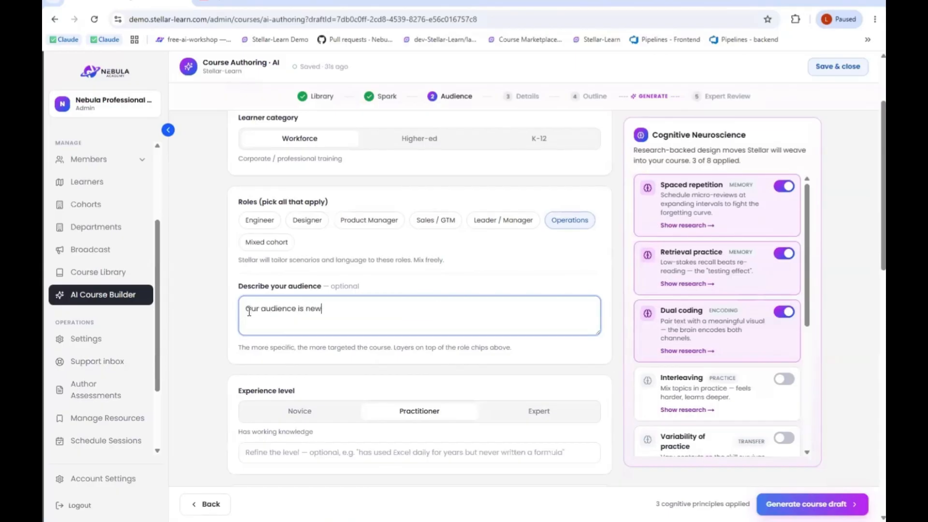
pyautogui.write(' hires into the organization')
# - Set the experience level to Novice and the reading level to Standard
pyautogui.scroll(-4, 249, 312)
pyautogui.click(314, 241)
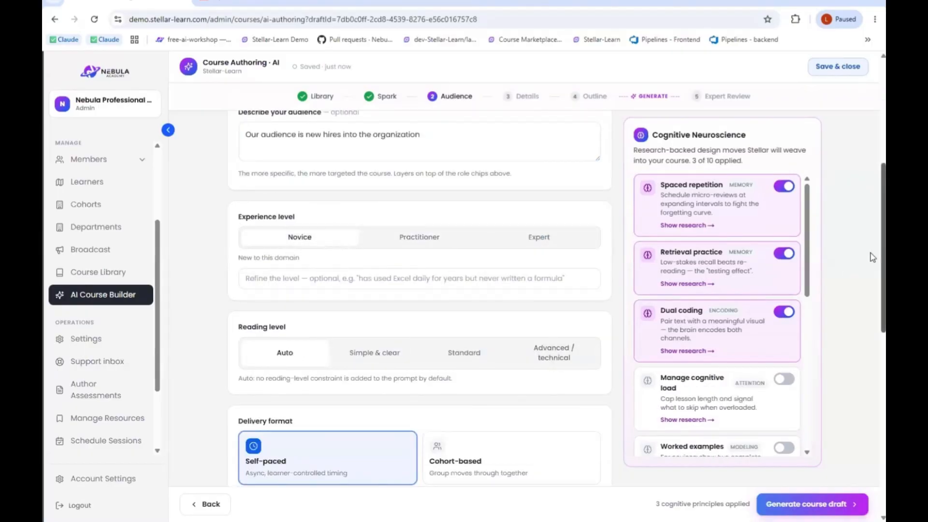
pyautogui.scroll(-3, 871, 280)
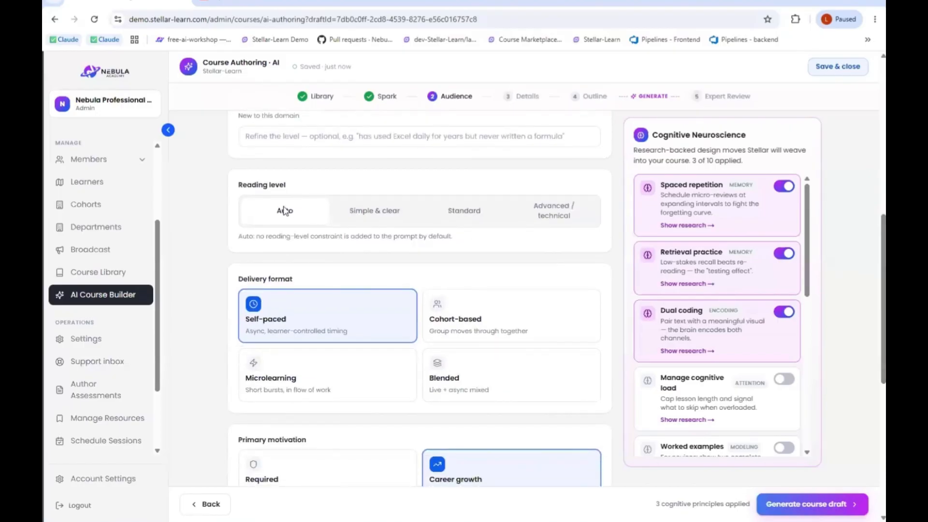
pyautogui.click(455, 215)
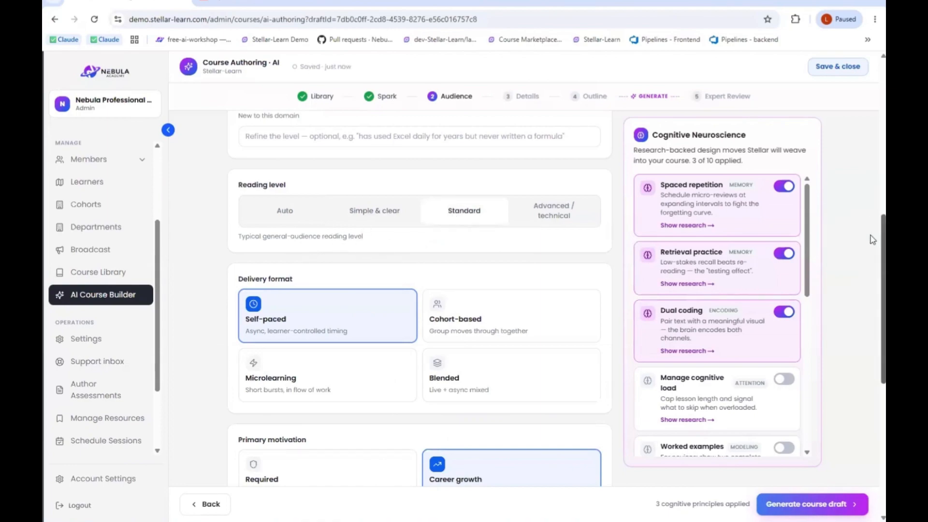
# - Review the delivery format, primary motivation and learning experience type options, along with the Cognitive Neuroscience design principles
pyautogui.scroll(-1, 872, 243)
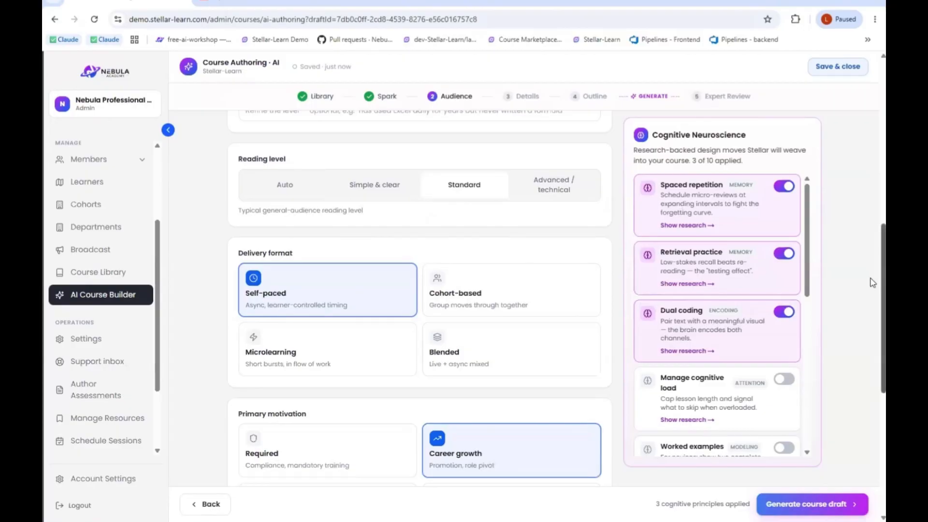
pyautogui.scroll(-1, 873, 293)
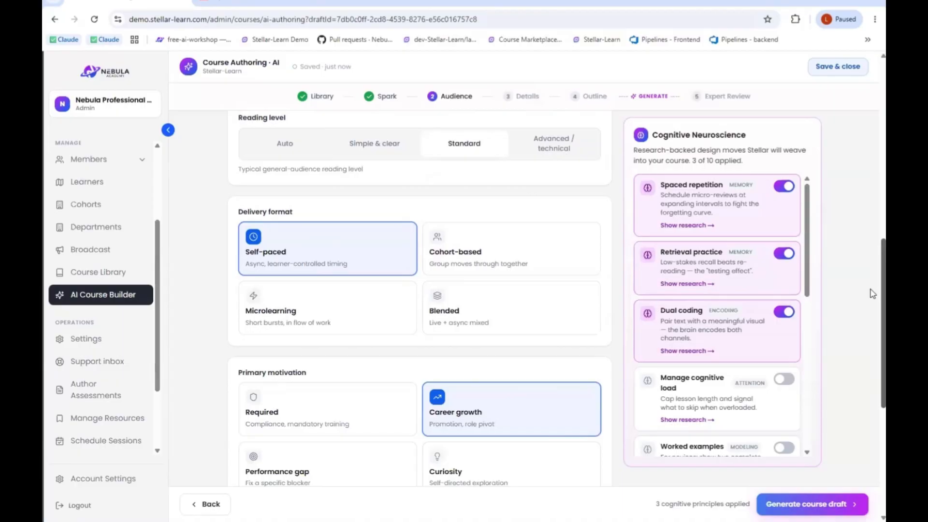
pyautogui.scroll(-1, 872, 303)
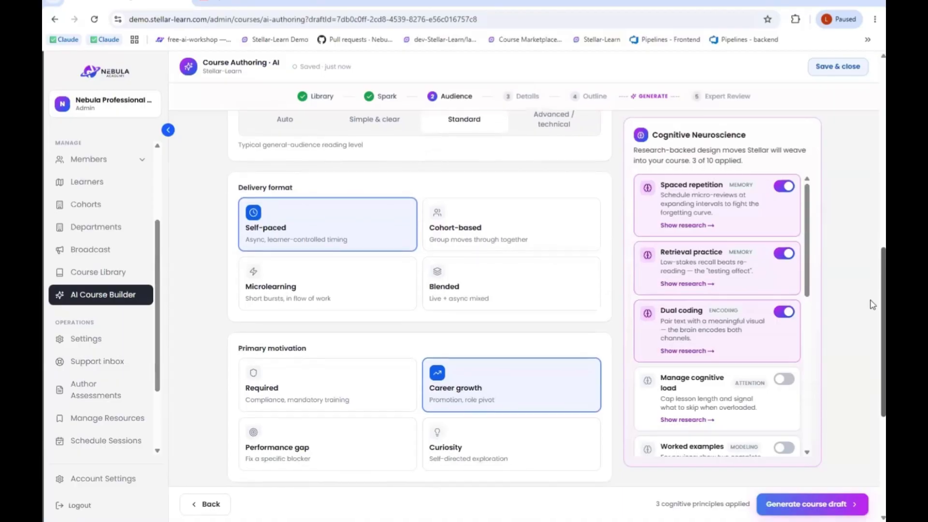
pyautogui.scroll(-3, 873, 305)
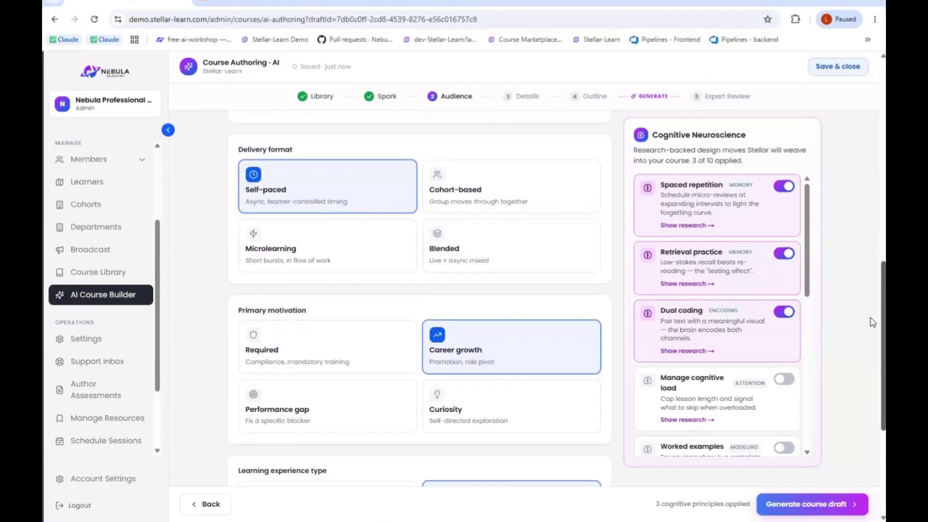
pyautogui.scroll(-3, 869, 373)
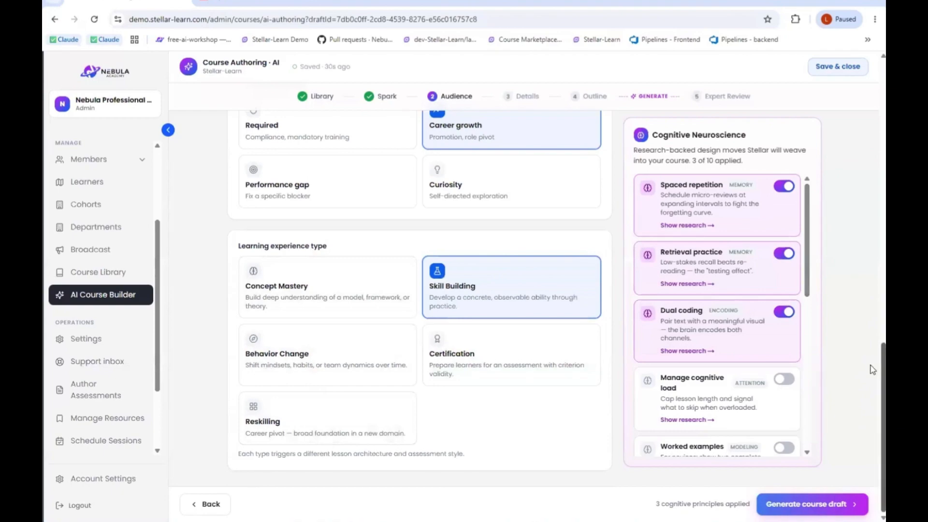
pyautogui.scroll(2, 872, 338)
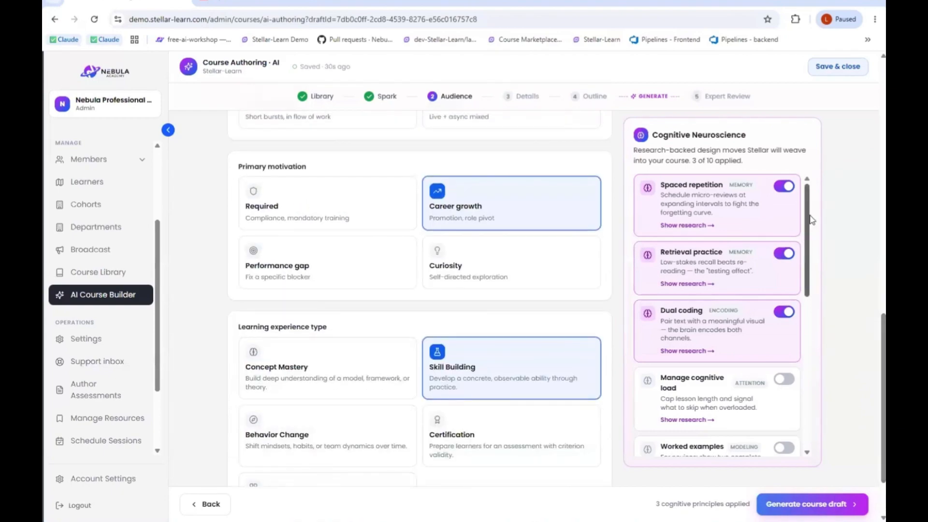
pyautogui.scroll(-8, 800, 306)
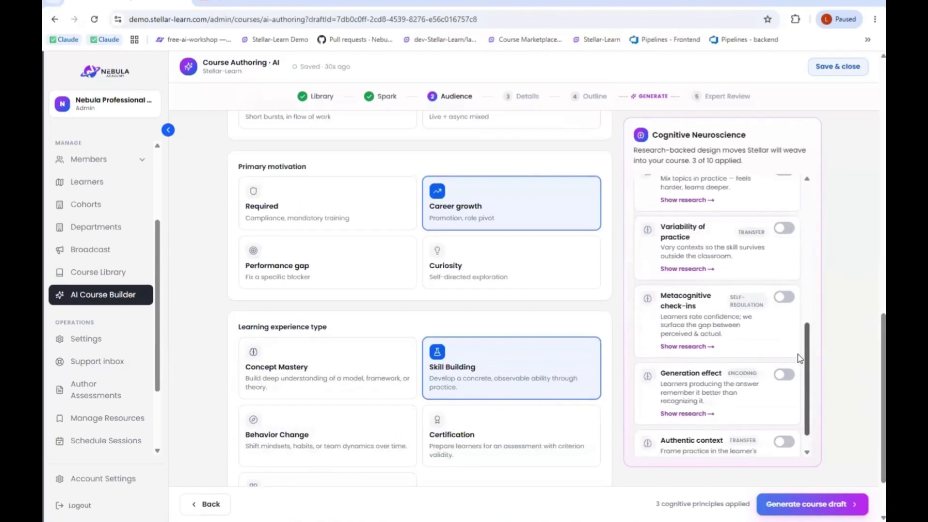
pyautogui.scroll(3, 800, 358)
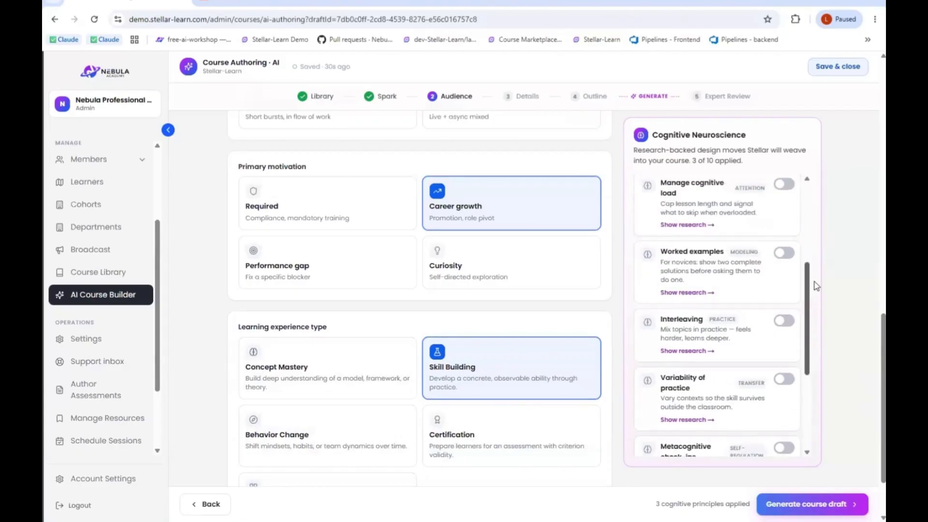
pyautogui.scroll(4, 816, 286)
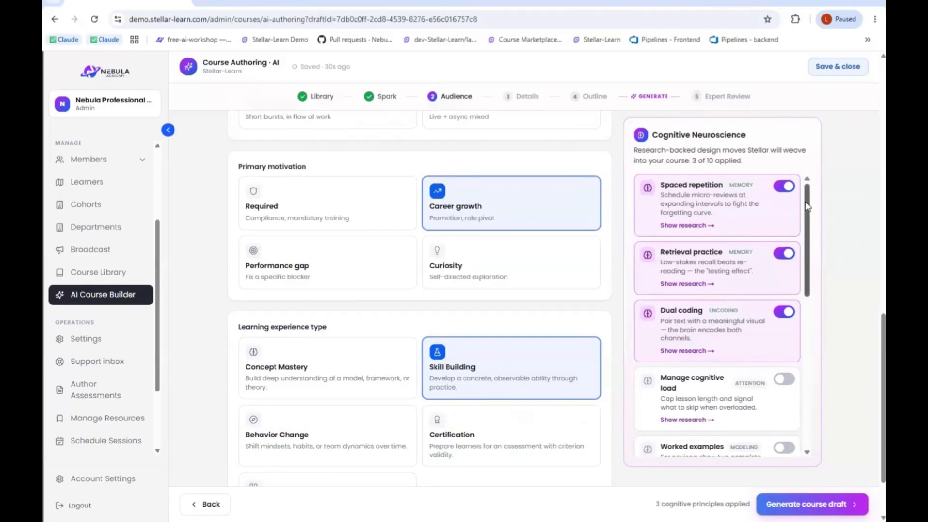
pyautogui.moveTo(806, 207); pyautogui.dragTo(805, 216)
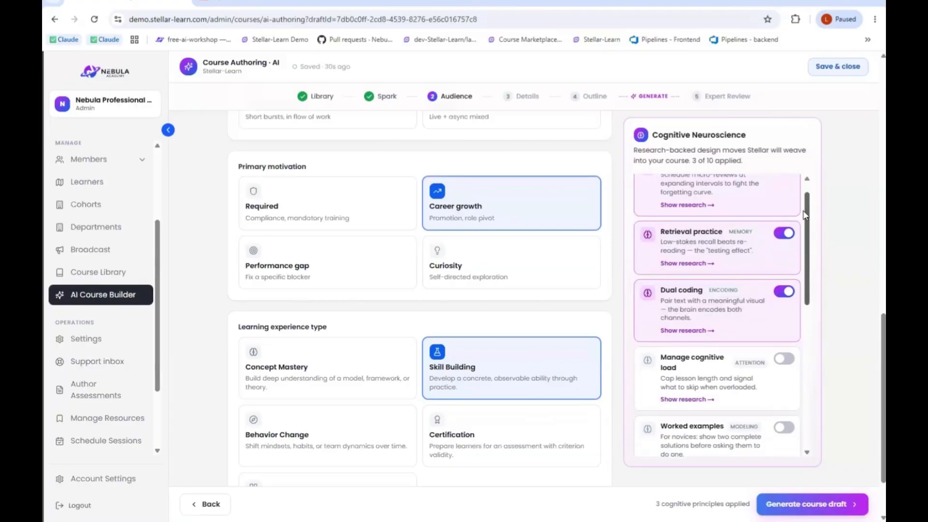
pyautogui.moveTo(805, 216); pyautogui.dragTo(814, 193)
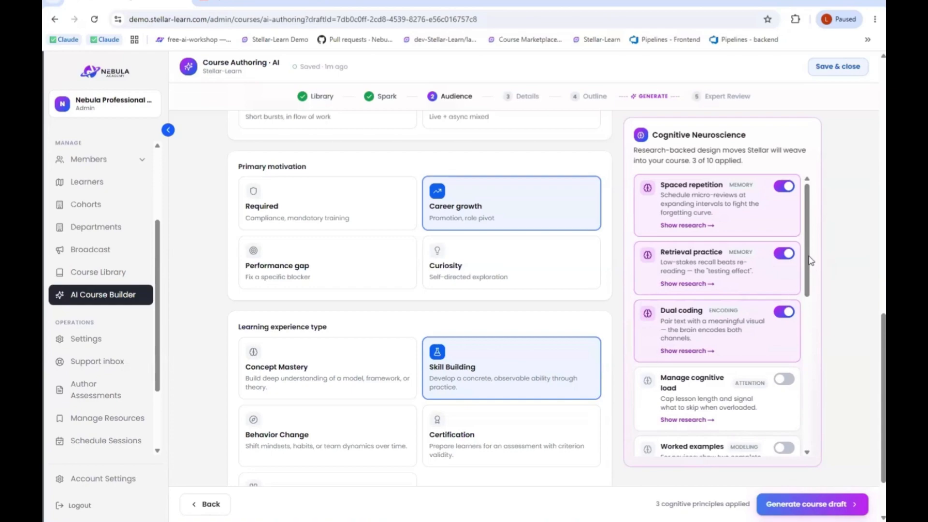
pyautogui.moveTo(808, 269); pyautogui.dragTo(808, 312)
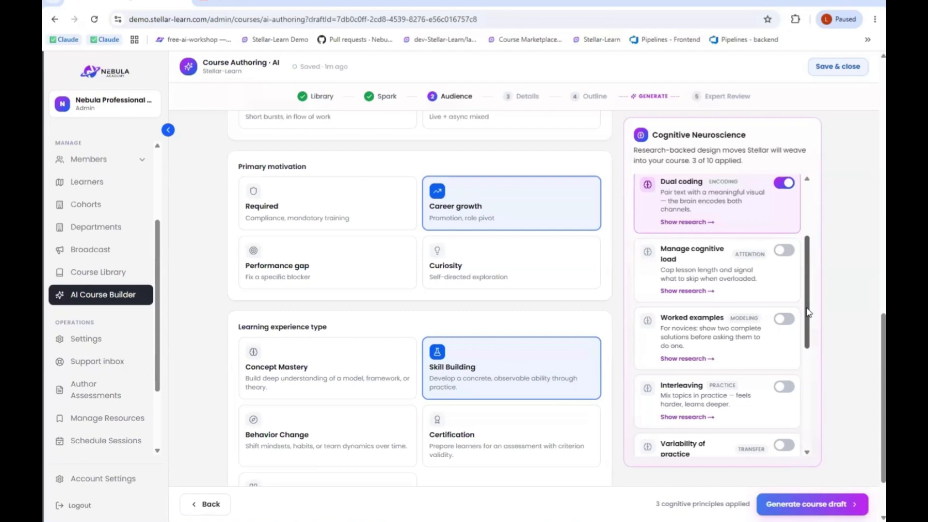
pyautogui.scroll(-3, 808, 352)
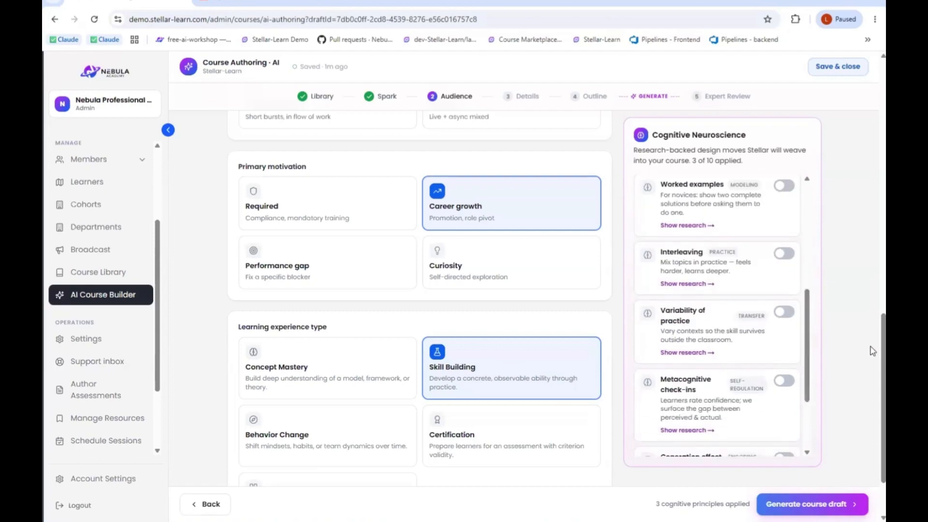
# - Generate the course draft and keep editing it without saving it as a template
pyautogui.scroll(1, 873, 321)
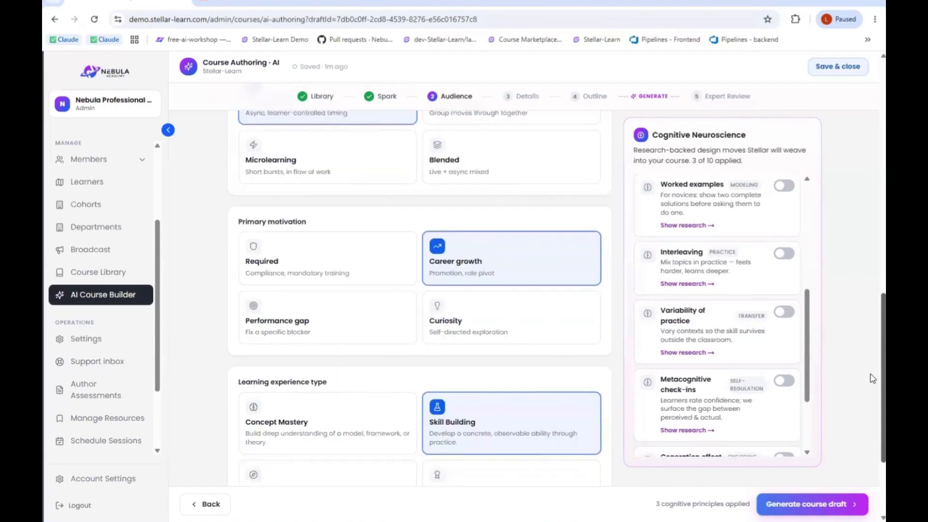
pyautogui.scroll(-3, 873, 379)
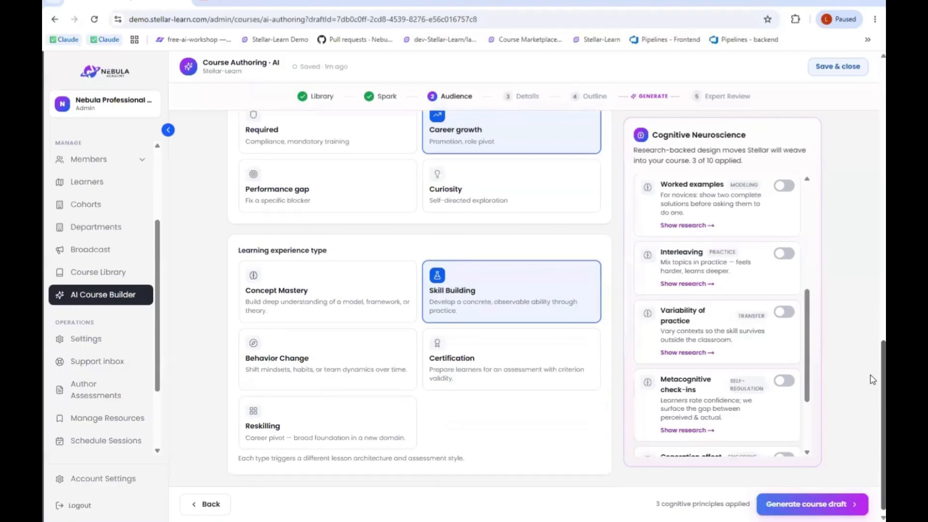
pyautogui.click(803, 506)
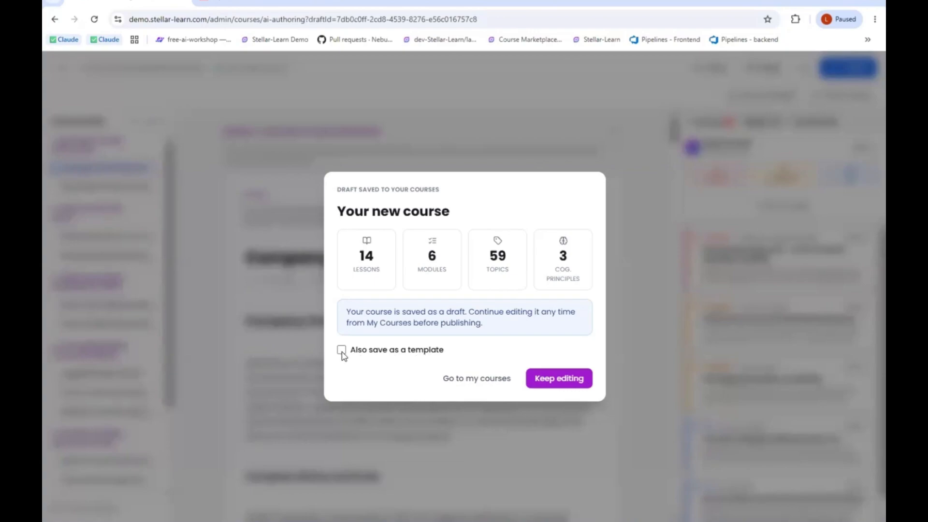
pyautogui.click(556, 381)
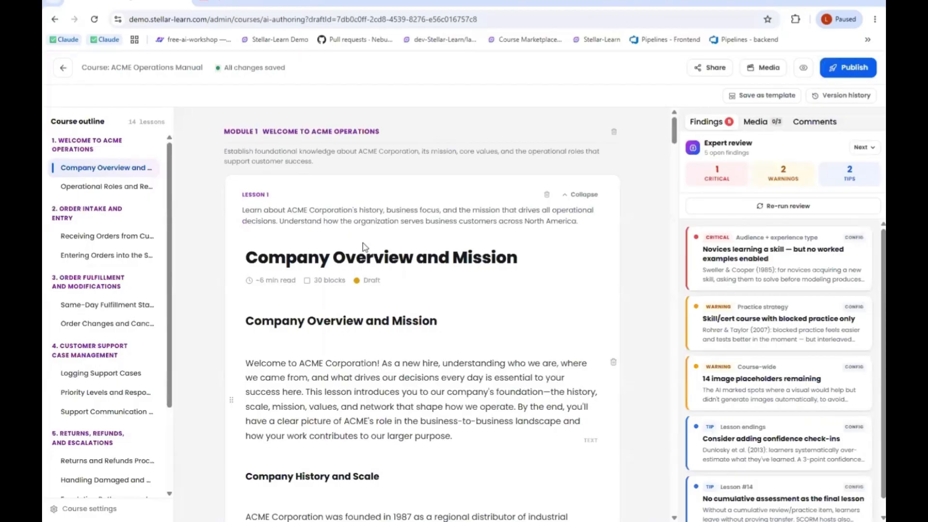
# - View the lessons Operational Roles and Responsibilities and Receiving Orders from Customers from the course outline
pyautogui.click(115, 192)
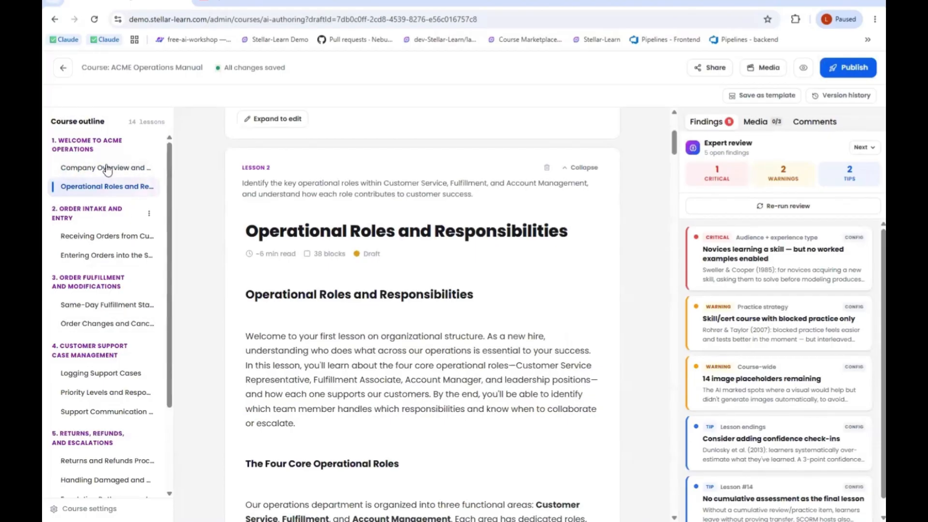
pyautogui.click(117, 238)
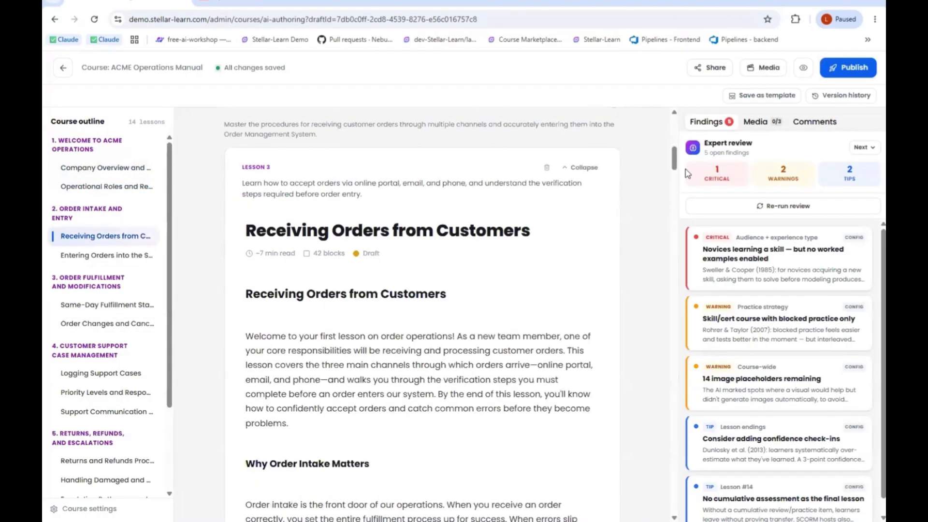
# - Return to the first module and expand the Company Overview and Mission lesson for editing
pyautogui.moveTo(674, 164); pyautogui.dragTo(674, 172)
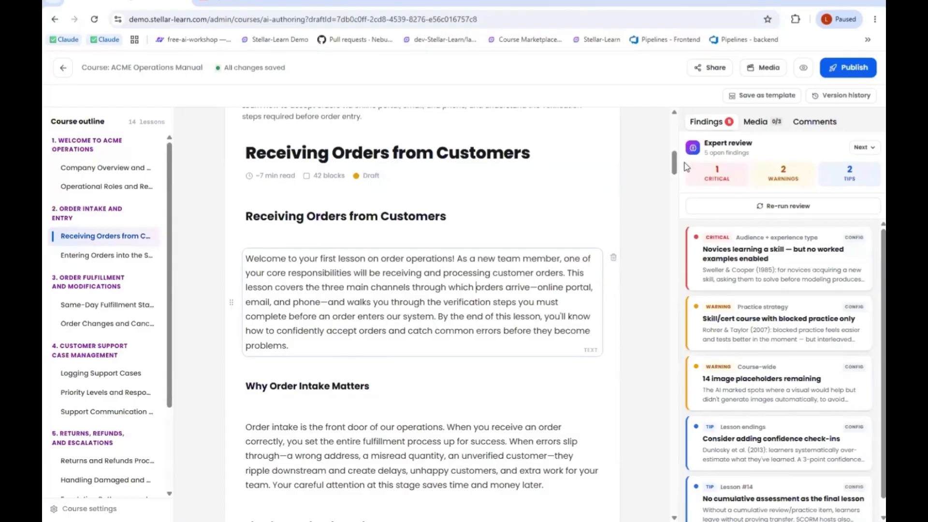
pyautogui.moveTo(675, 159); pyautogui.dragTo(668, 120)
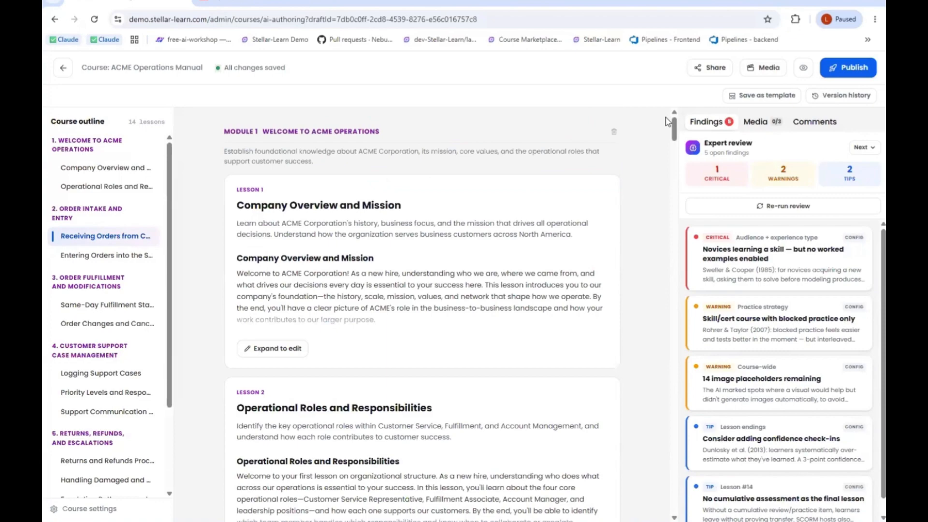
pyautogui.click(286, 349)
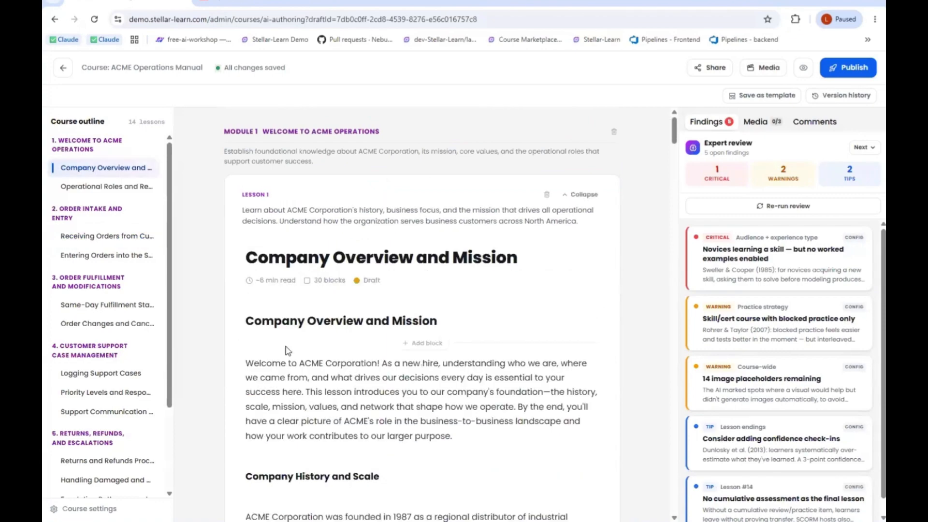
# - Add an image block below the Company Overview and Mission heading, closing the image dialog without choosing a picture
pyautogui.click(426, 345)
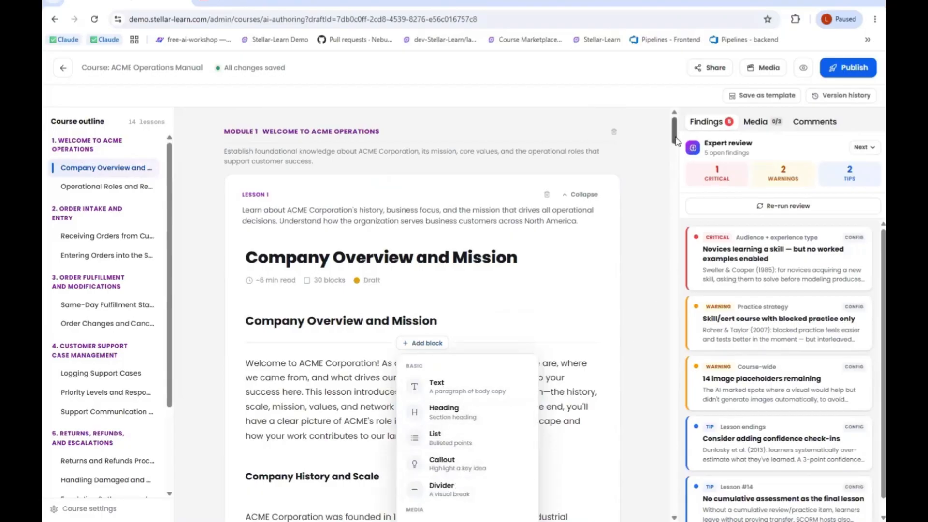
pyautogui.moveTo(674, 140)
pyautogui.mouseDown()
pyautogui.moveTo(676, 158)
pyautogui.moveTo(677, 150)
pyautogui.mouseUp()
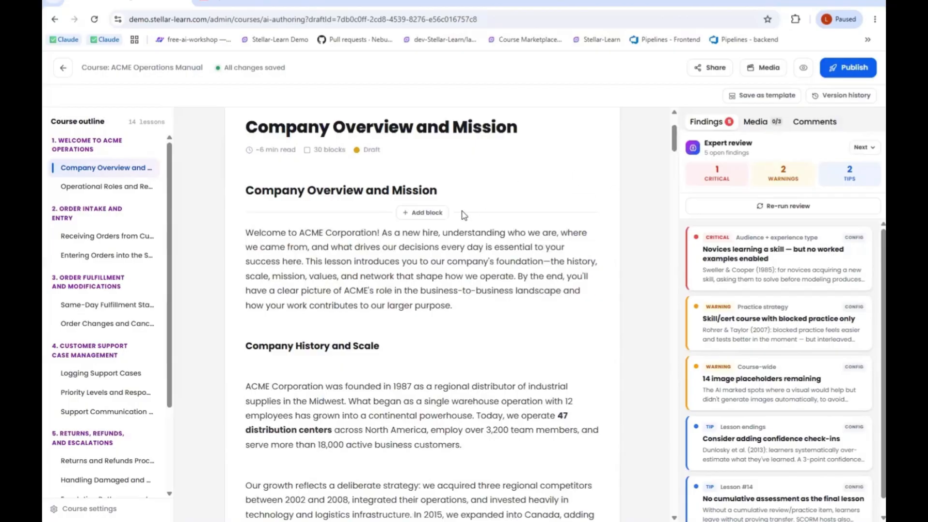
pyautogui.click(430, 213)
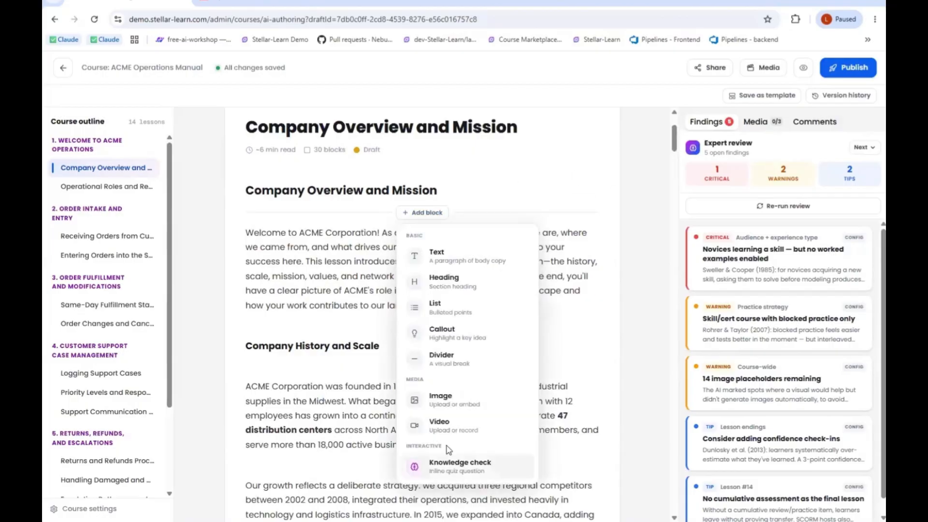
pyautogui.click(460, 405)
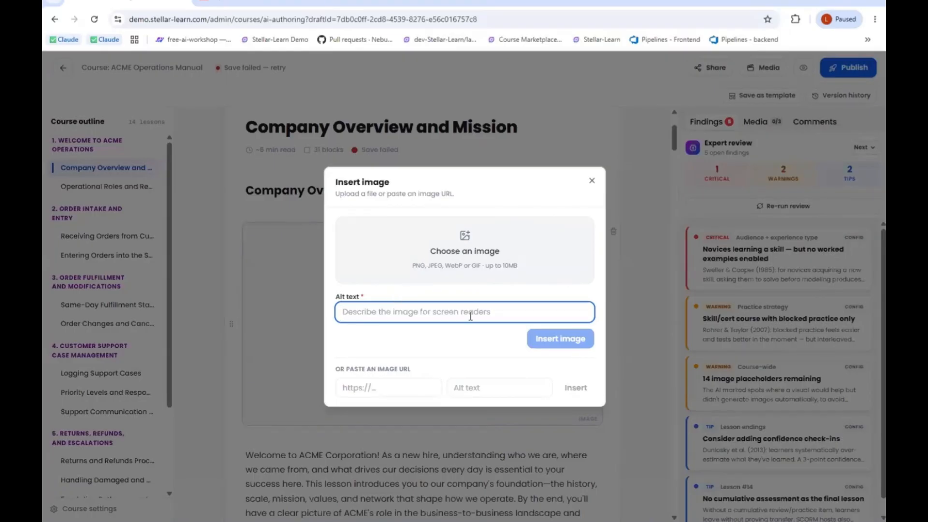
pyautogui.click(462, 240)
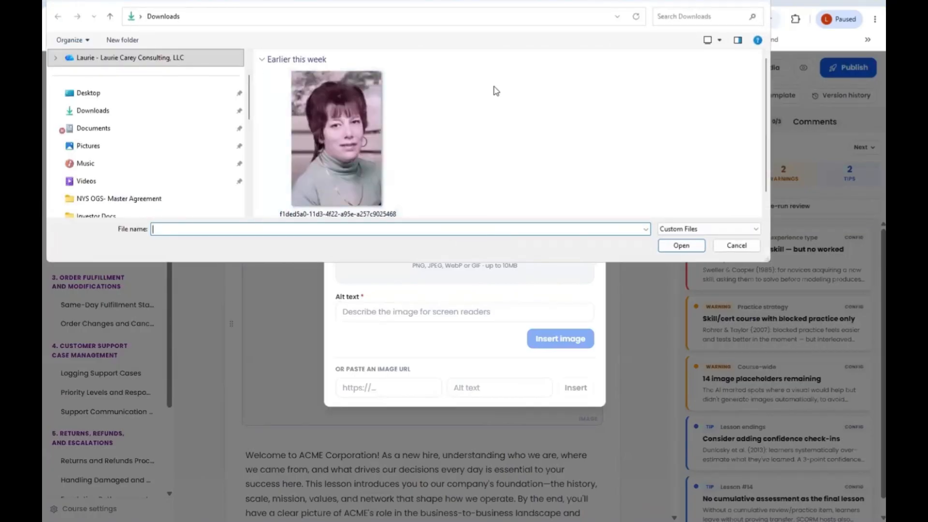
pyautogui.press('Escape')
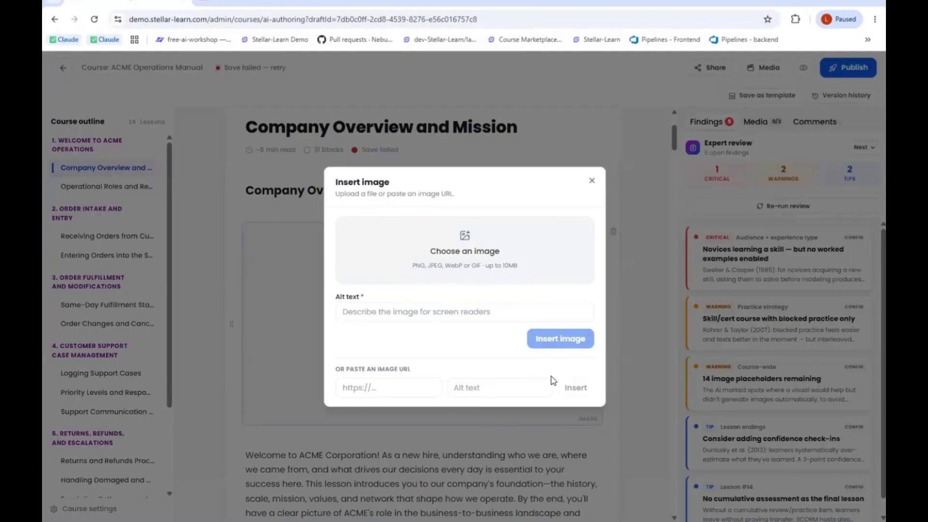
pyautogui.click(591, 182)
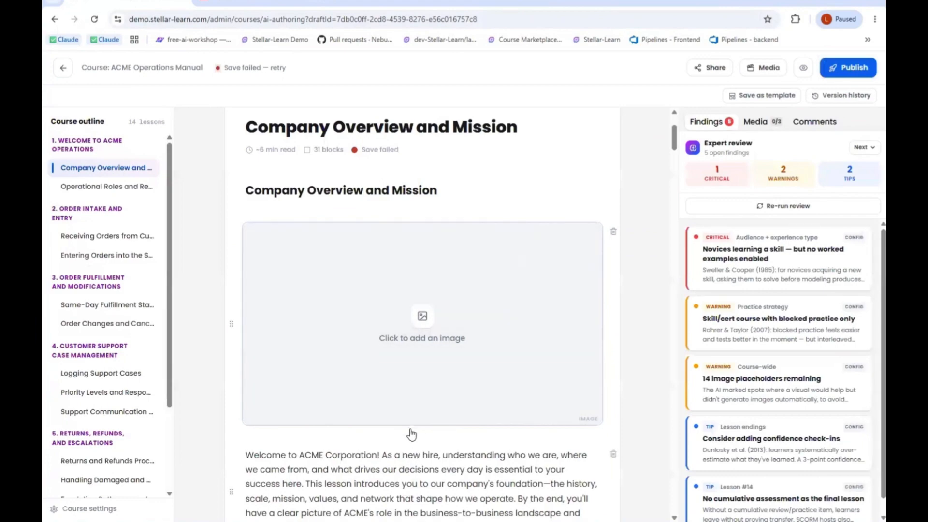
# - Add a video block directly below the image block, cancelling the video URL request without entering one
pyautogui.click(422, 436)
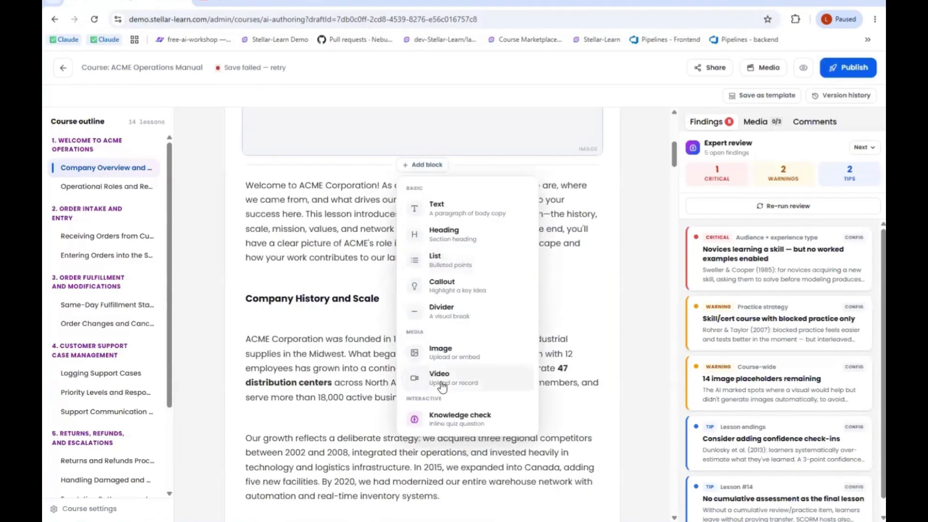
pyautogui.click(441, 382)
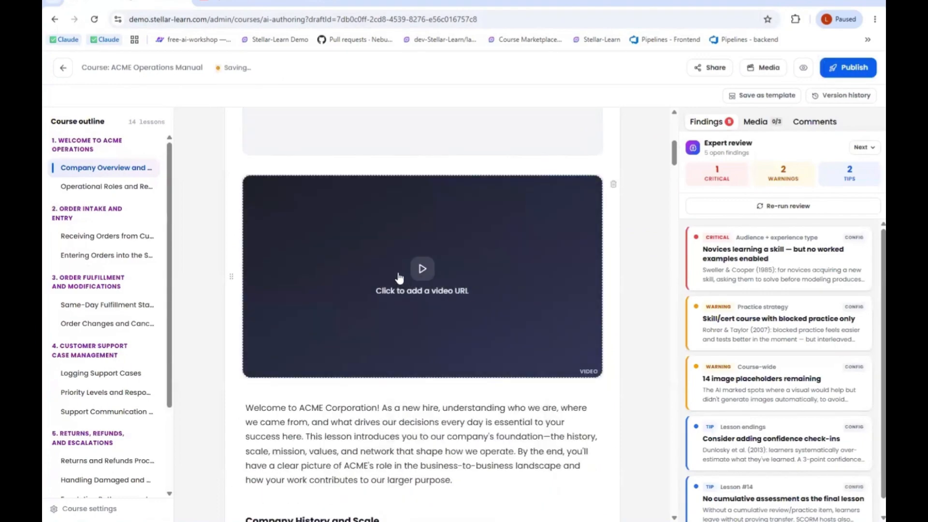
pyautogui.click(424, 272)
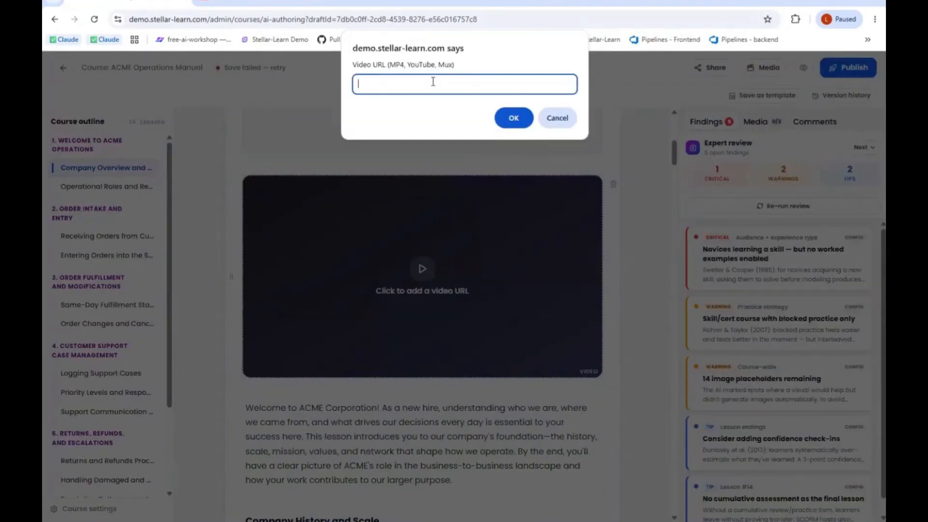
pyautogui.click(558, 118)
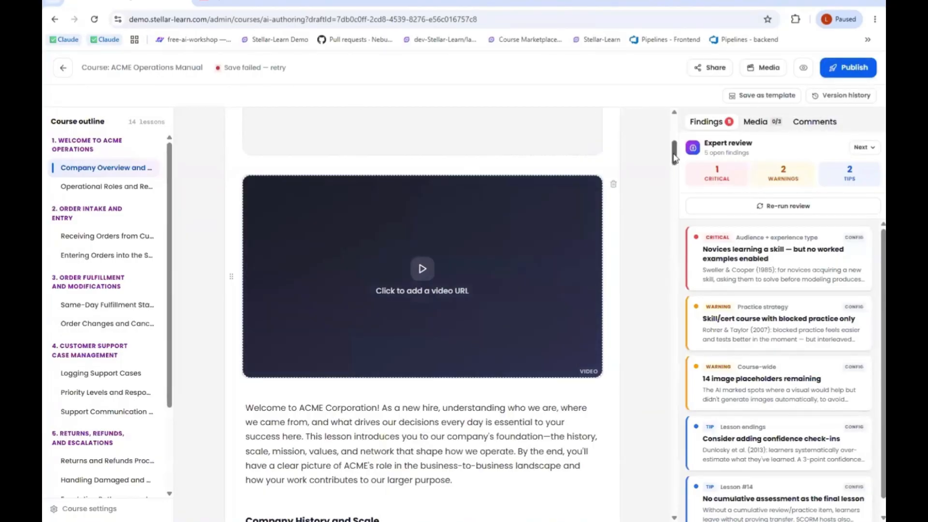
# - View the Receiving Orders from Customers lesson and look through the expert review findings
pyautogui.moveTo(675, 154); pyautogui.dragTo(674, 132)
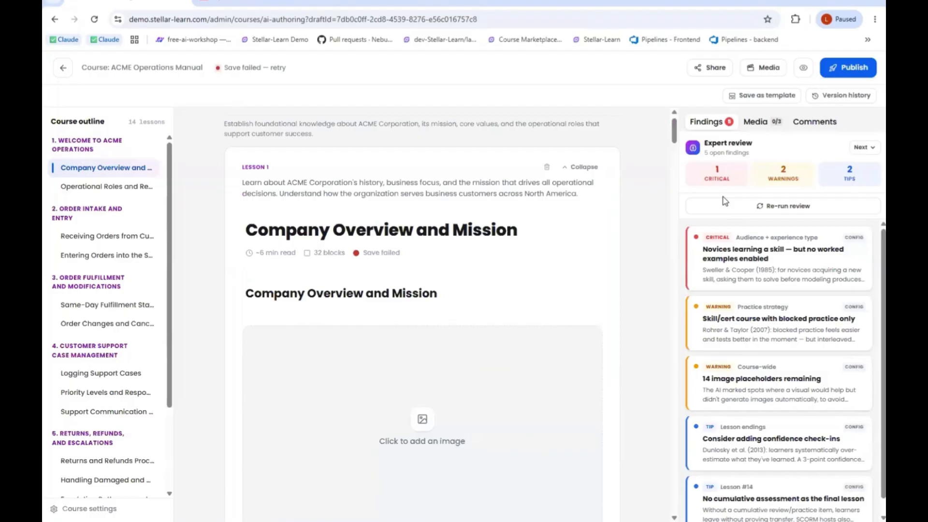
pyautogui.click(103, 237)
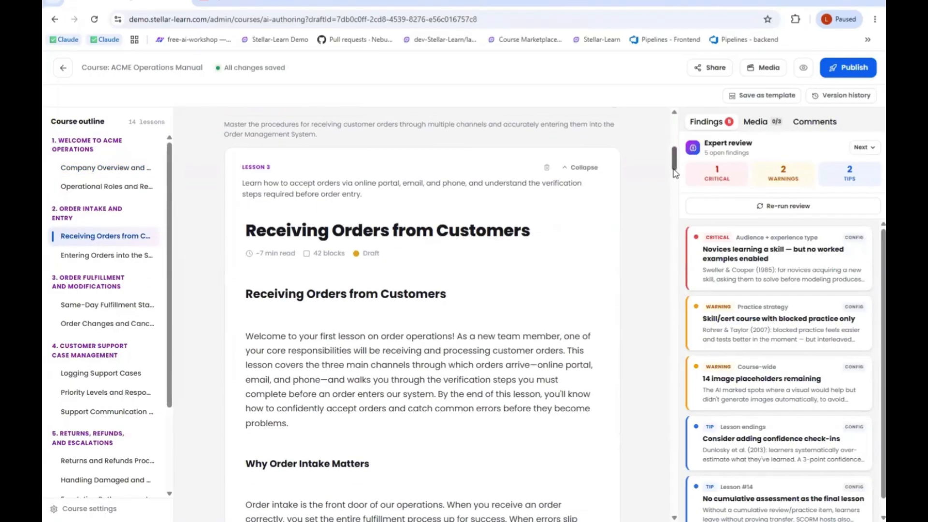
pyautogui.scroll(-1, 675, 174)
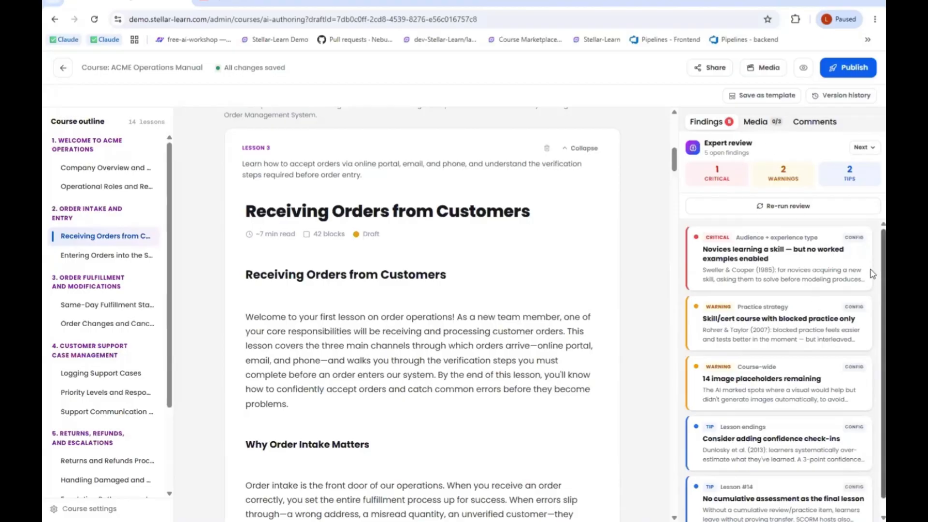
pyautogui.scroll(-1, 872, 321)
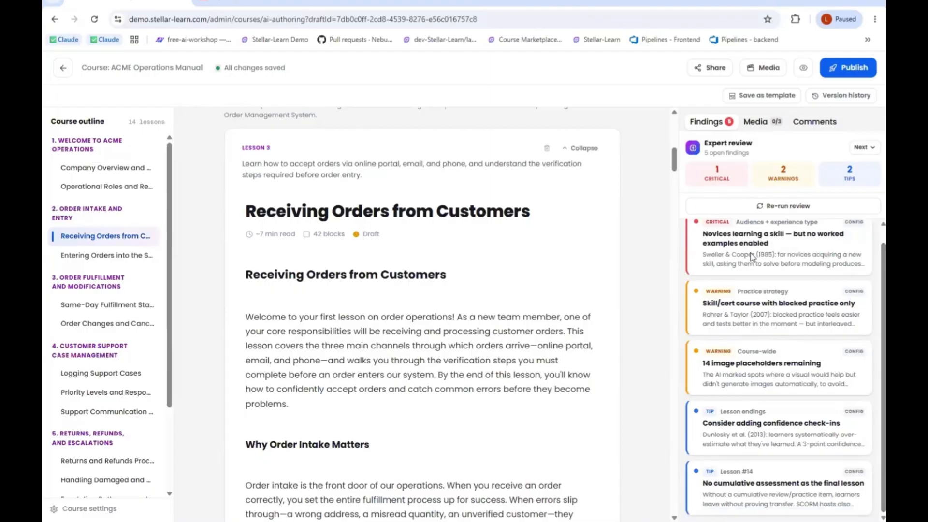
# - Enable the Worked examples principle to fix the critical finding, and dismiss the warning about blocked practice only
pyautogui.click(772, 254)
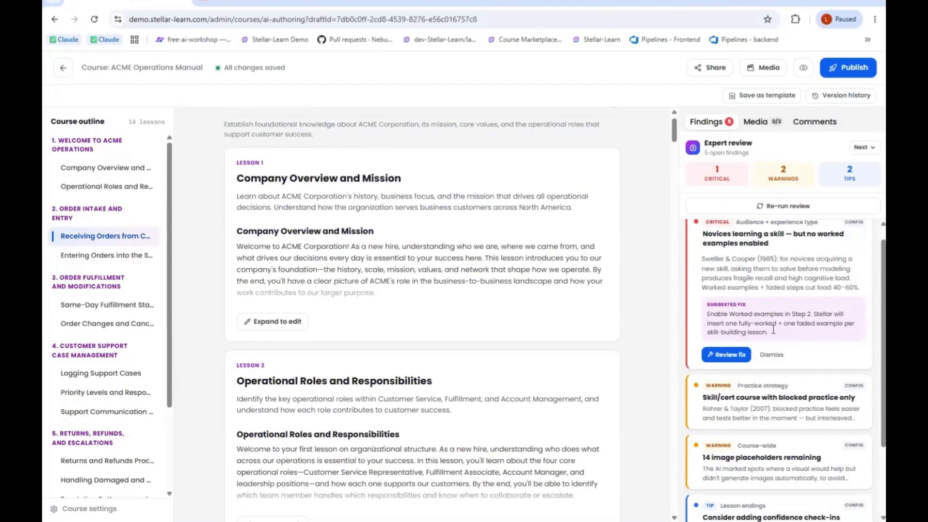
pyautogui.click(731, 355)
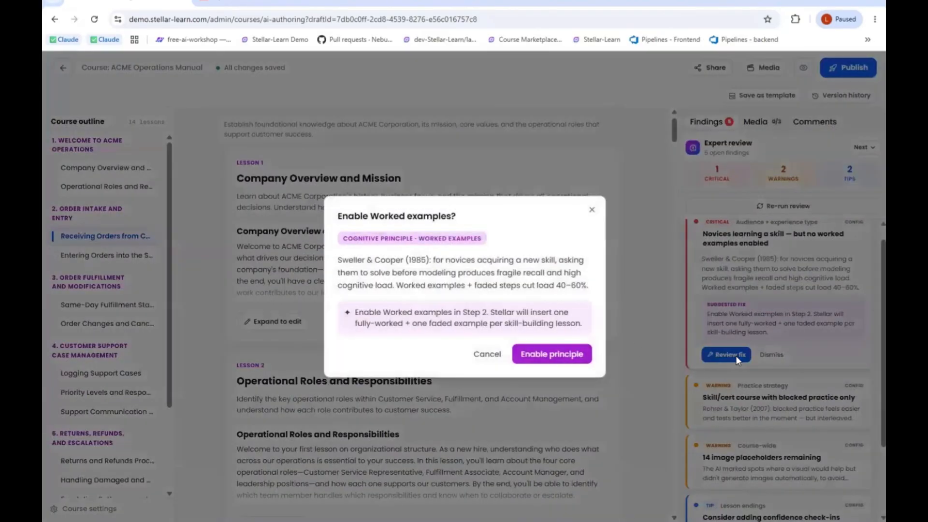
pyautogui.click(544, 357)
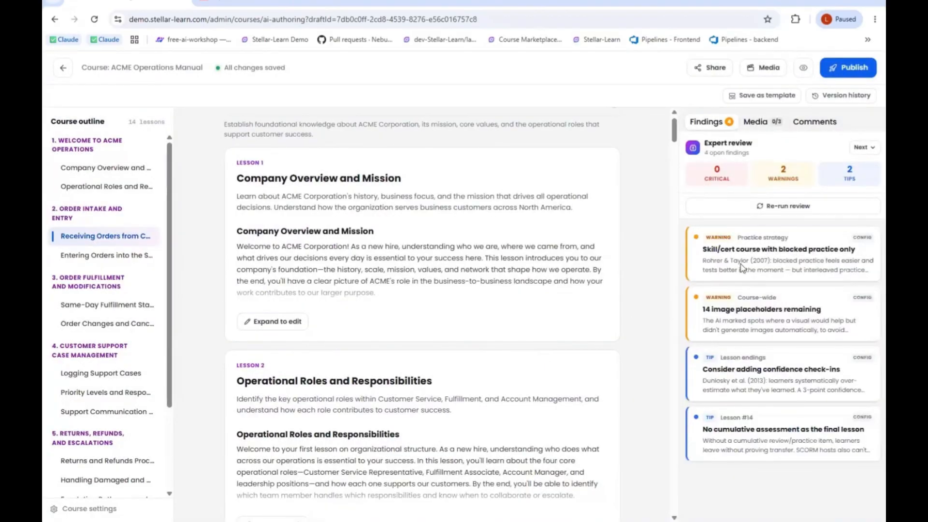
pyautogui.click(757, 263)
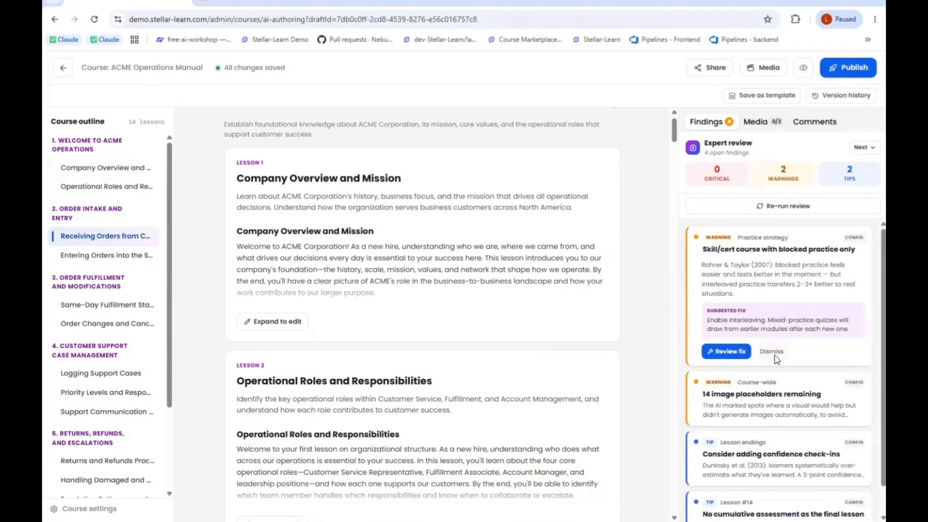
pyautogui.click(774, 352)
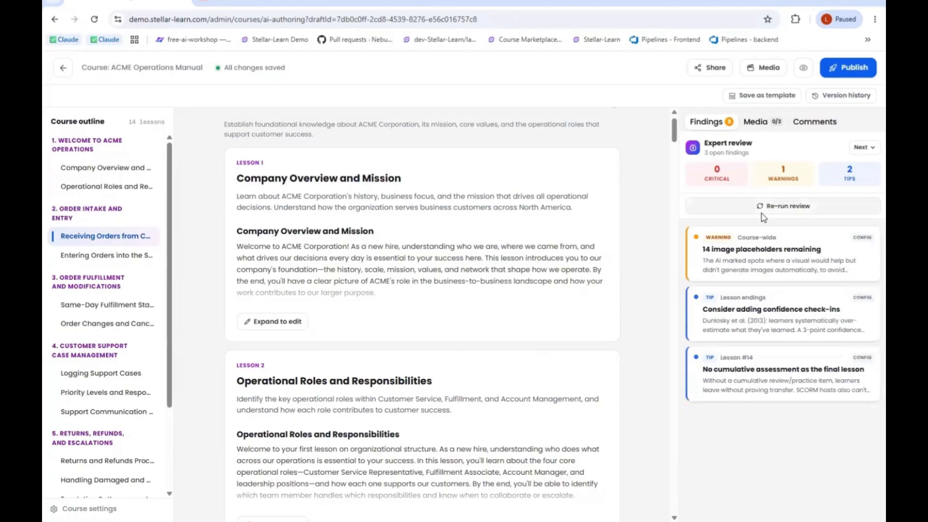
# - Review the voice cast and the media formats that can be generated for the current lesson
pyautogui.click(753, 125)
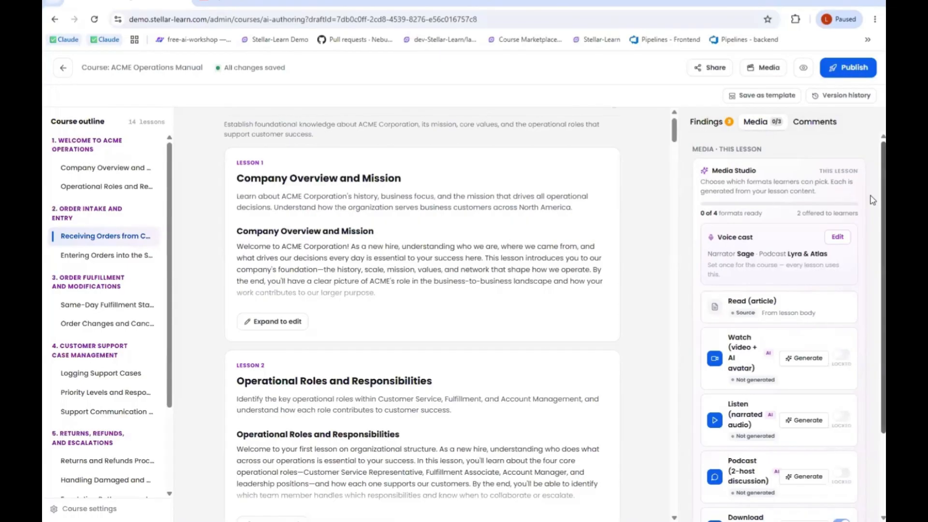
pyautogui.scroll(-2, 873, 242)
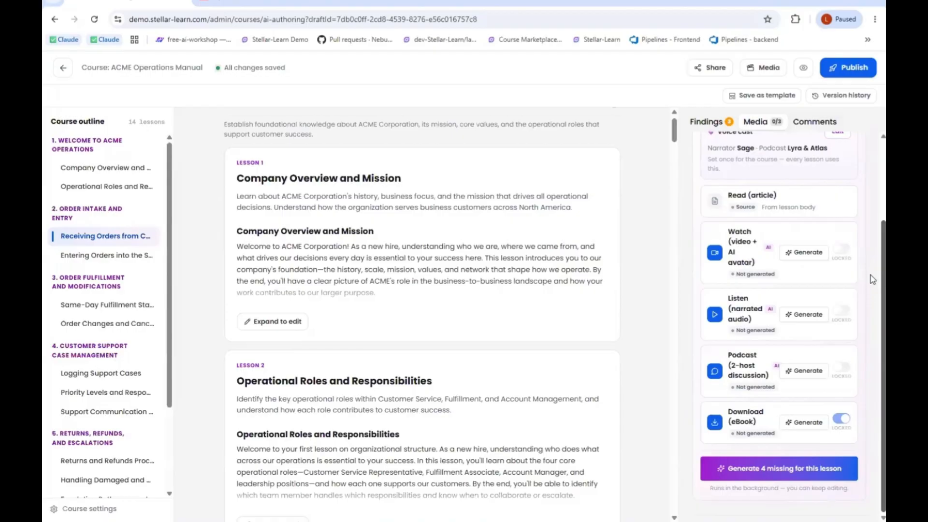
pyautogui.scroll(1, 872, 264)
pyautogui.scroll(-1, 872, 290)
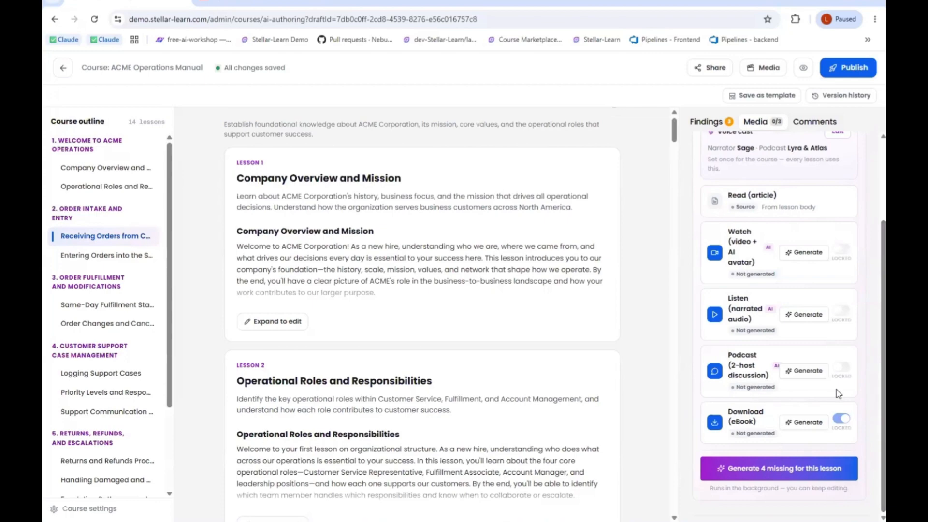
pyautogui.scroll(3, 871, 270)
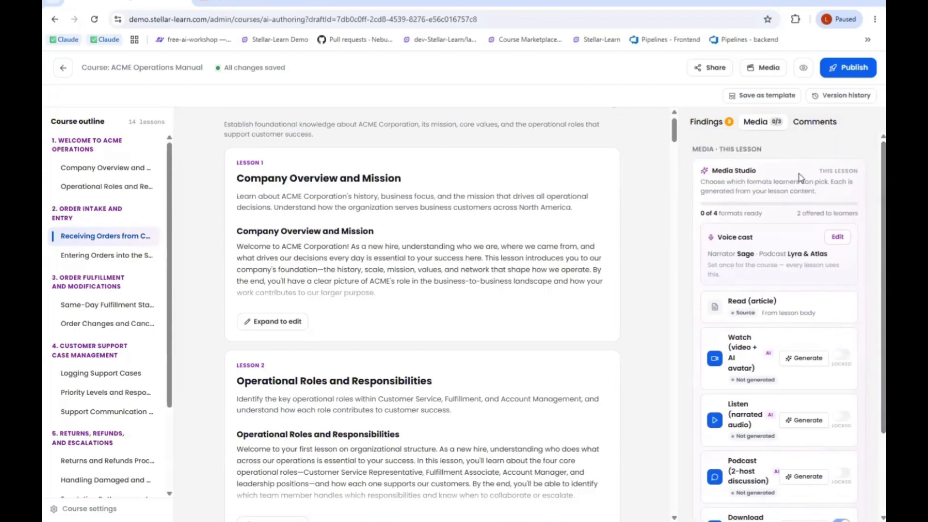
# - Open the Company Overview and Mission lesson and examine the course-wide Media Studio overview of formats per lesson
pyautogui.click(110, 169)
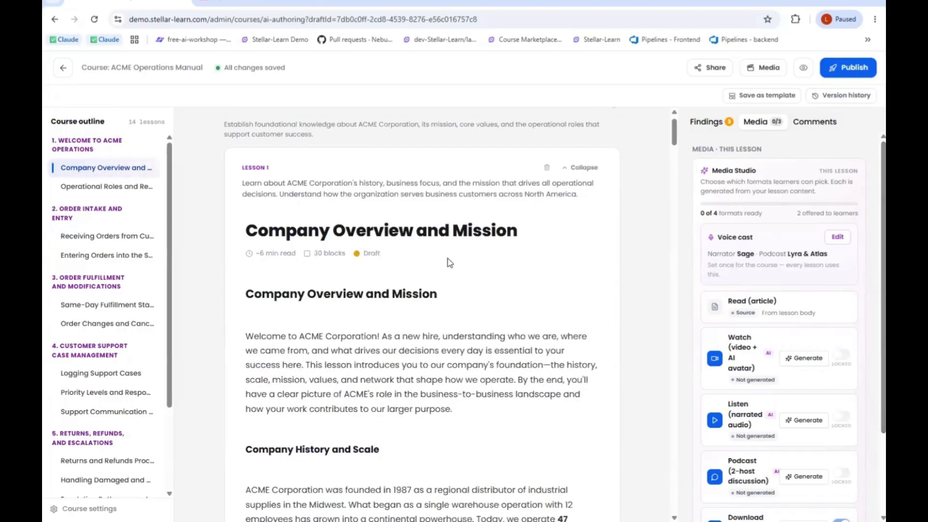
pyautogui.click(768, 69)
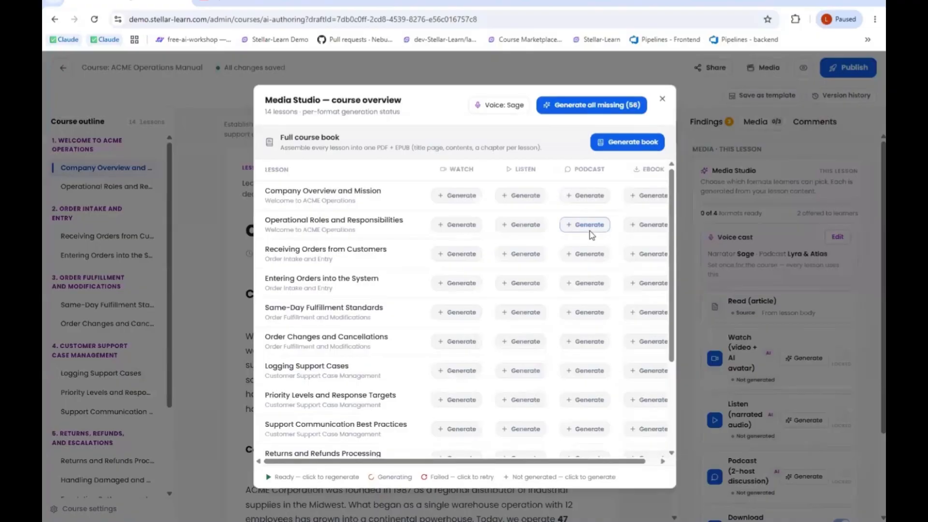
pyautogui.moveTo(673, 230); pyautogui.dragTo(681, 341)
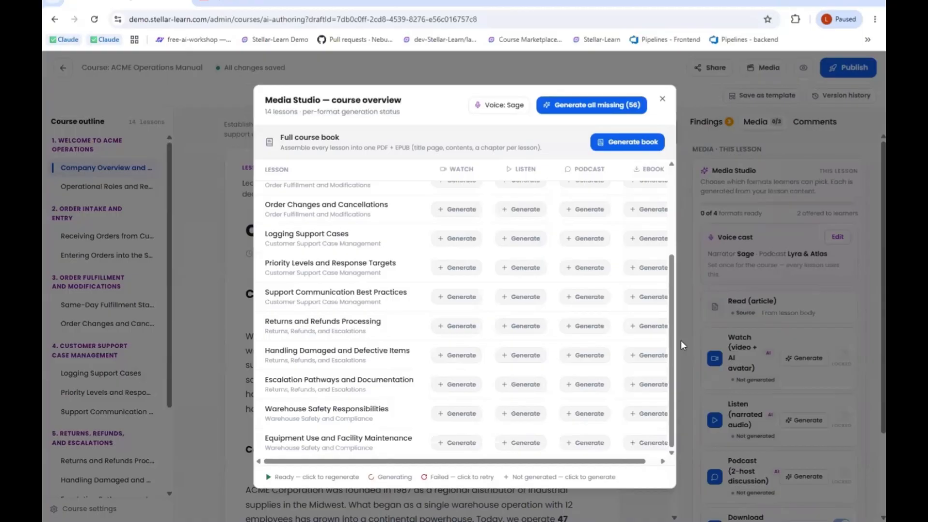
pyautogui.moveTo(539, 463); pyautogui.dragTo(587, 464)
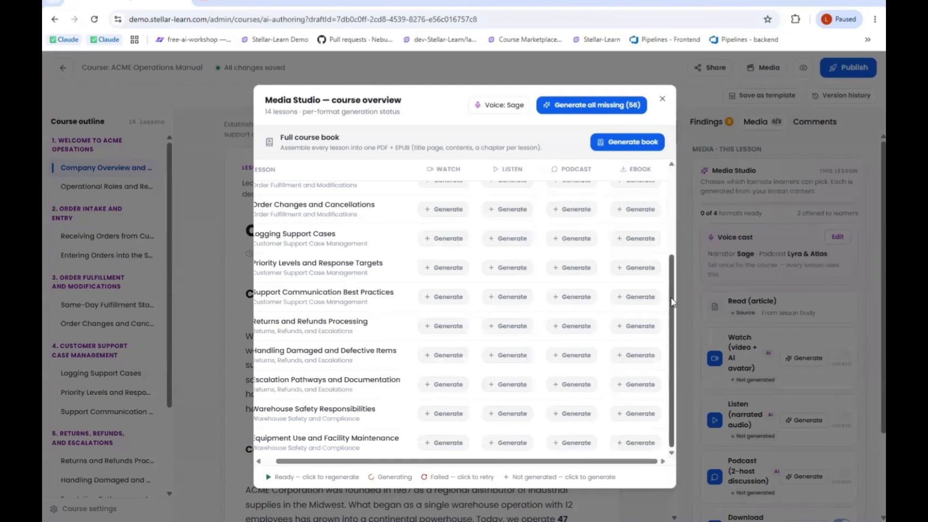
pyautogui.moveTo(670, 289); pyautogui.dragTo(700, 206)
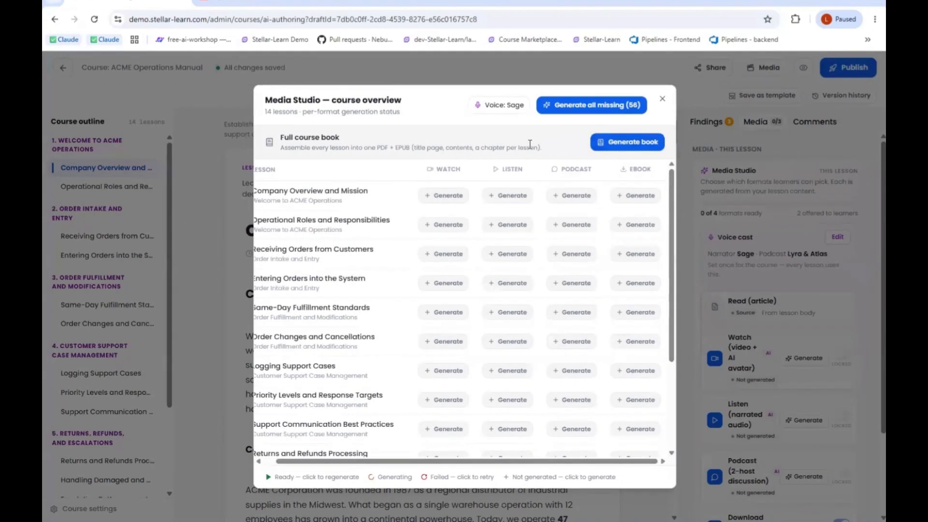
# - Play the Sage narrator sample in the course voice cast, and return to the lesson's media format options
pyautogui.click(493, 108)
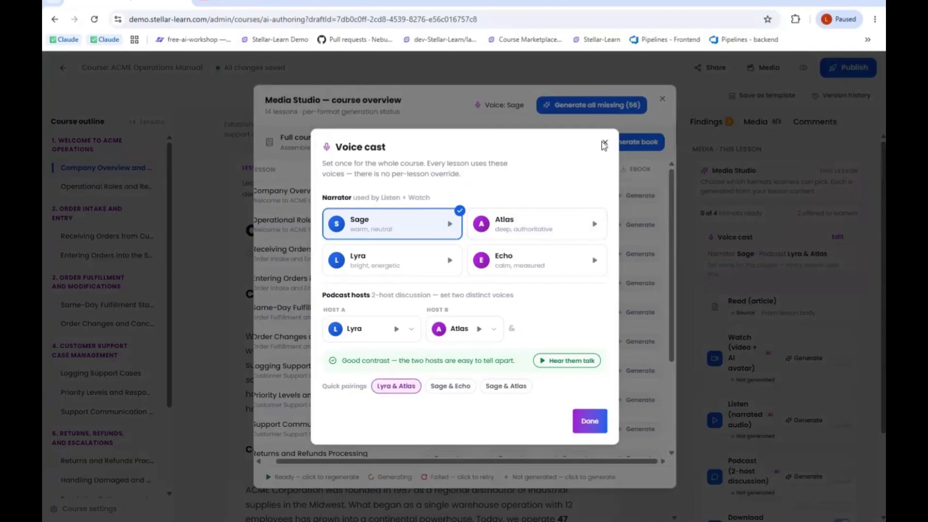
pyautogui.click(448, 225)
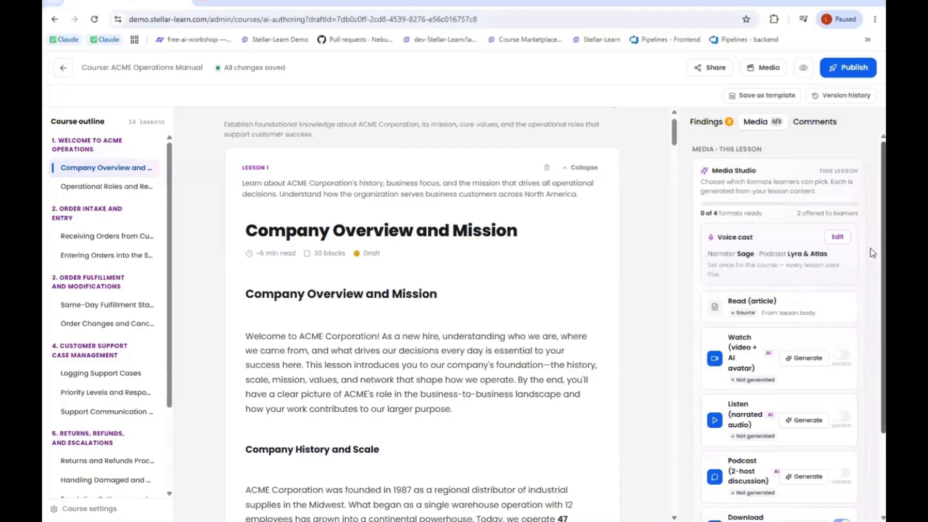
pyautogui.scroll(-2, 873, 253)
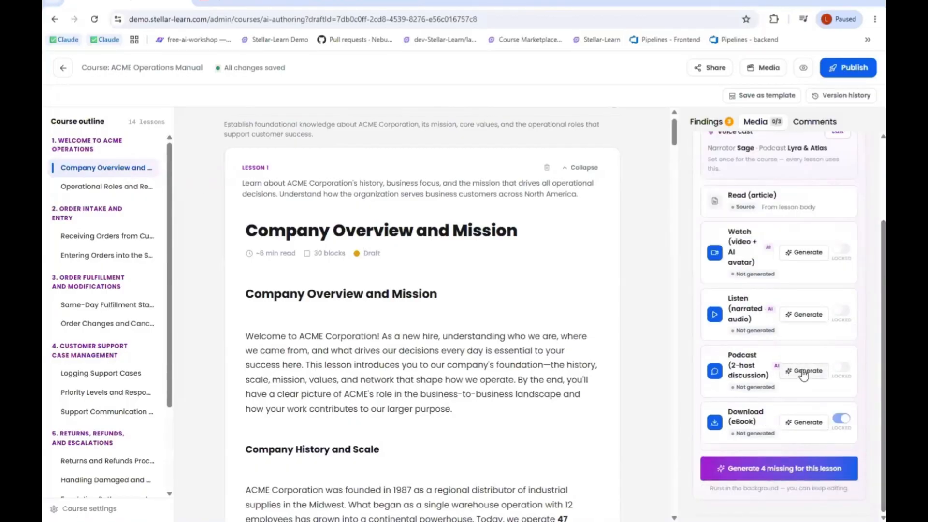
# - Generate the two-host podcast for the Company Overview and Mission lesson, and sample its playback in the learner preview
pyautogui.click(804, 372)
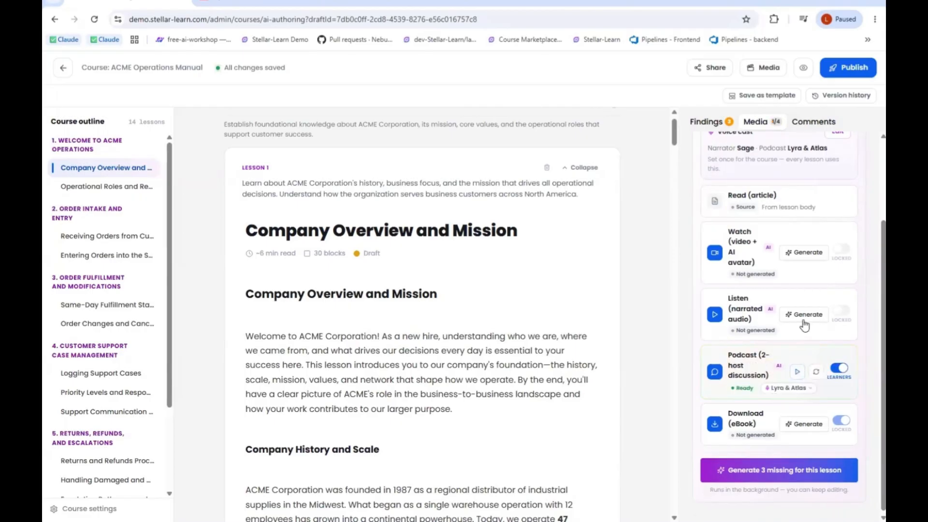
pyautogui.click(804, 69)
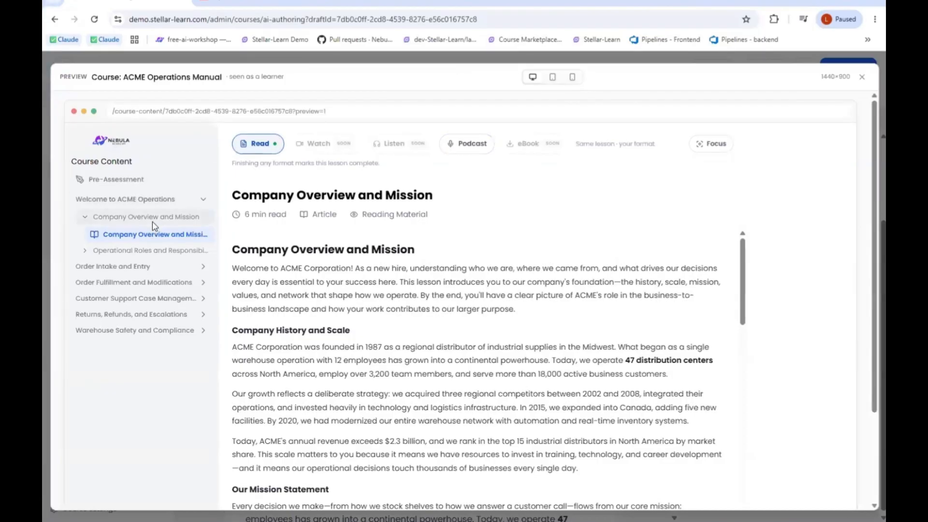
pyautogui.click(461, 150)
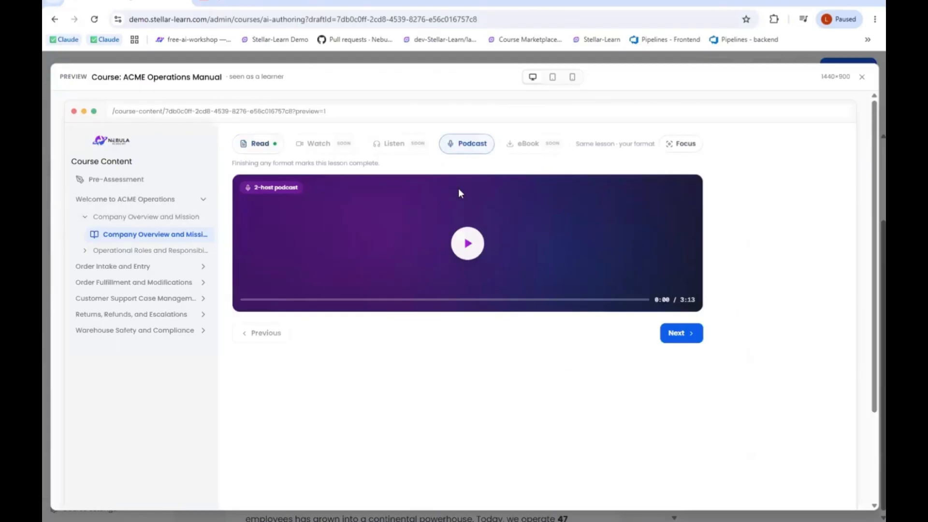
pyautogui.click(468, 246)
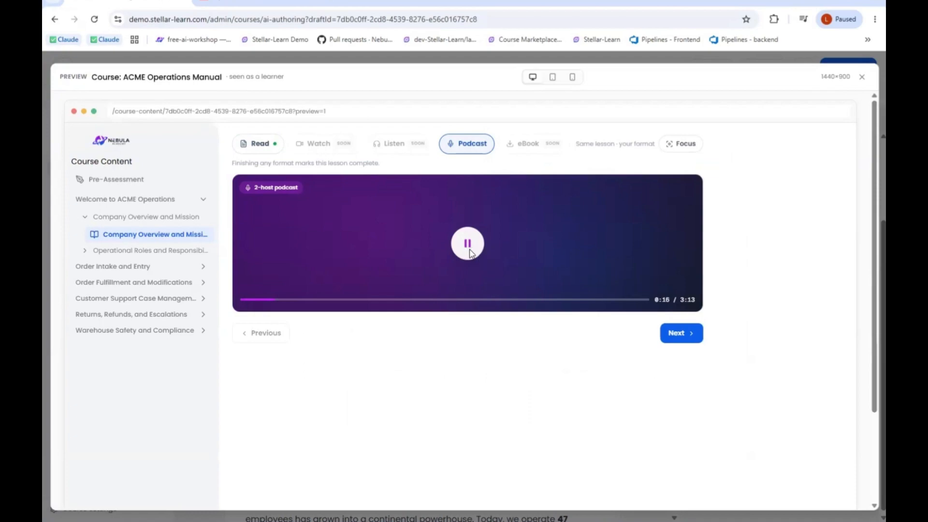
pyautogui.click(472, 253)
# - Advance the learner preview to Operational Roles and Responsibilities, view that lesson in focus mode, and close the preview
pyautogui.click(684, 339)
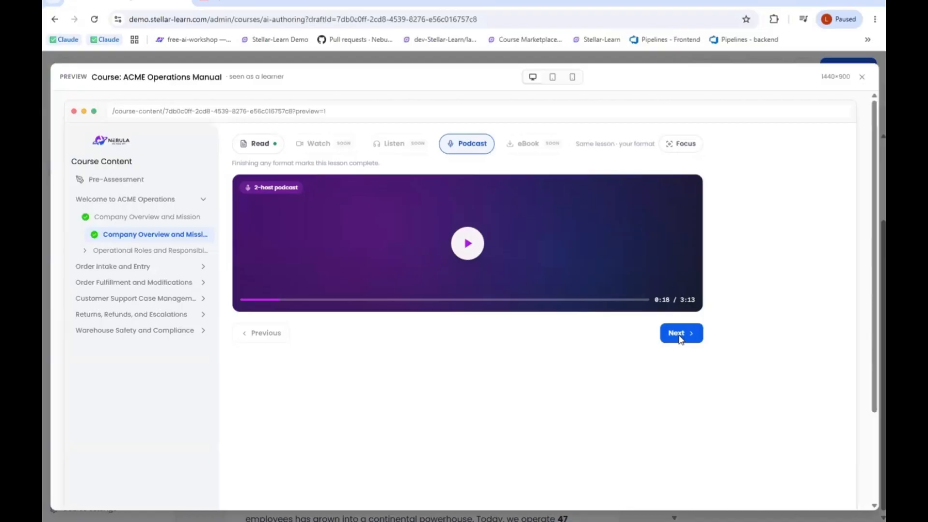
pyautogui.click(680, 333)
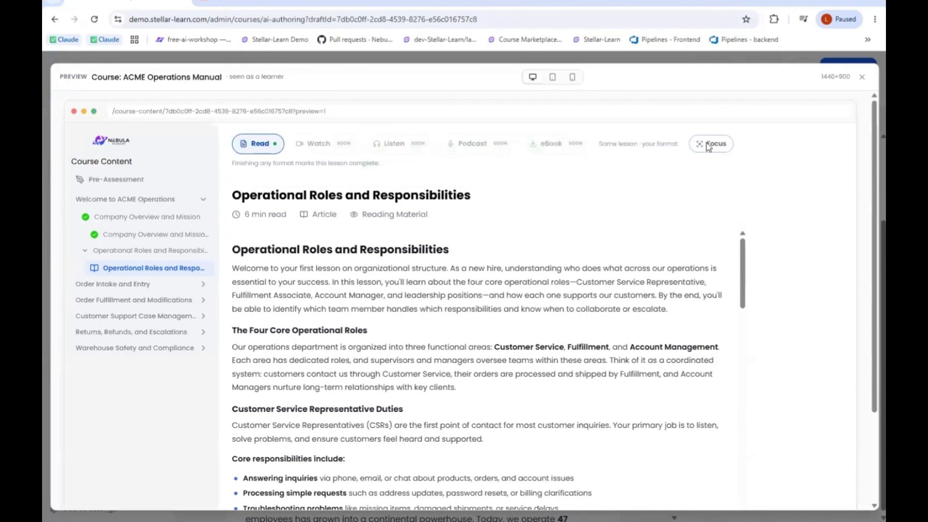
pyautogui.click(709, 145)
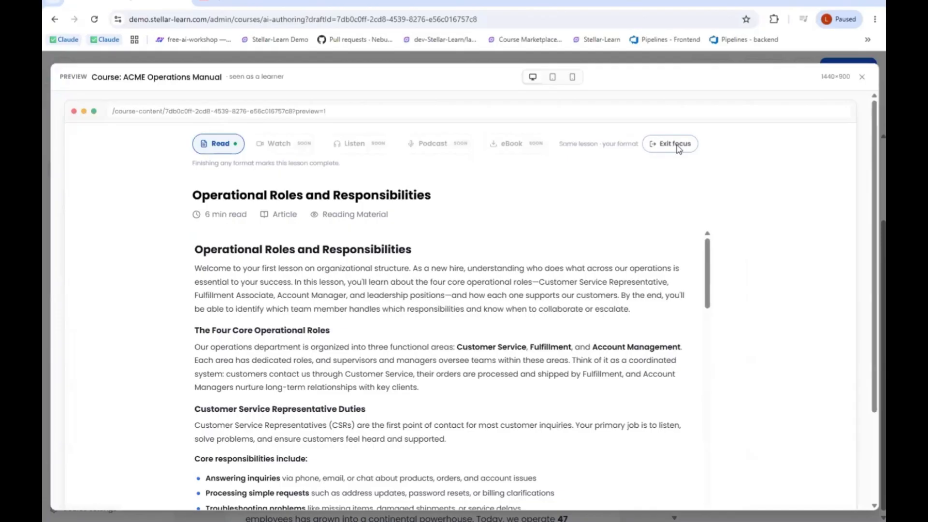
pyautogui.click(677, 145)
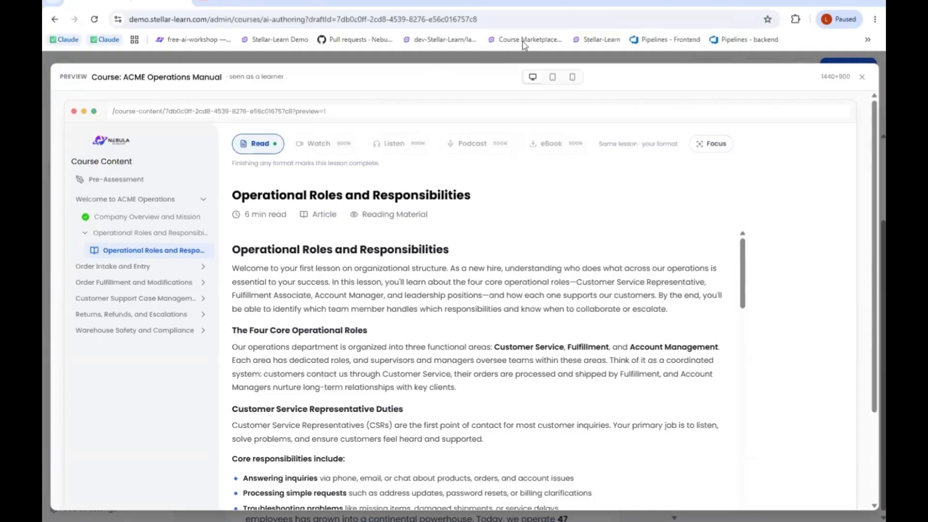
pyautogui.click(862, 78)
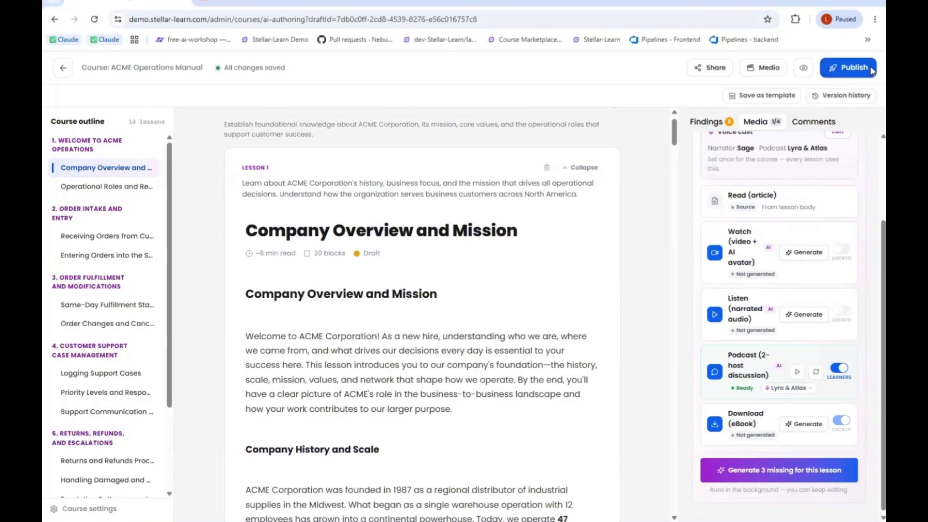
# - Start publishing the course, keep its title, and assign an instructor in the publishing details
pyautogui.click(862, 69)
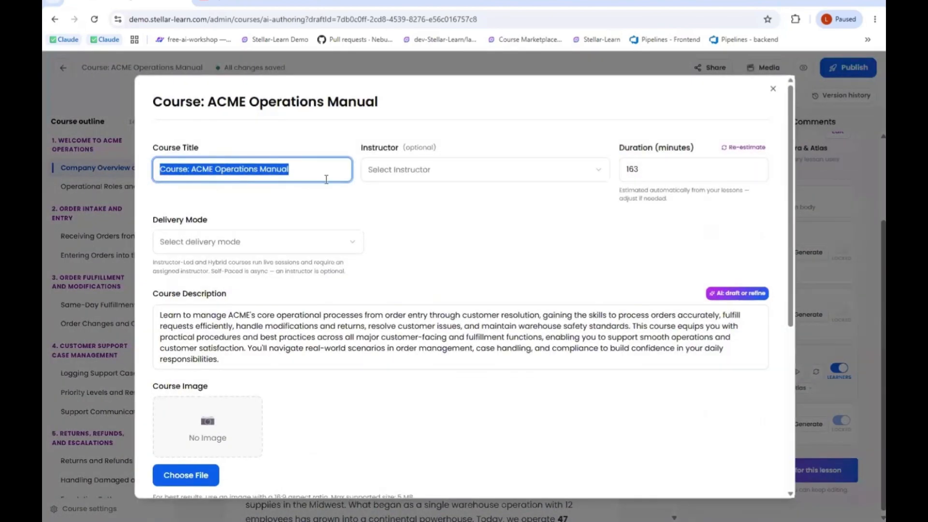
pyautogui.click(302, 170)
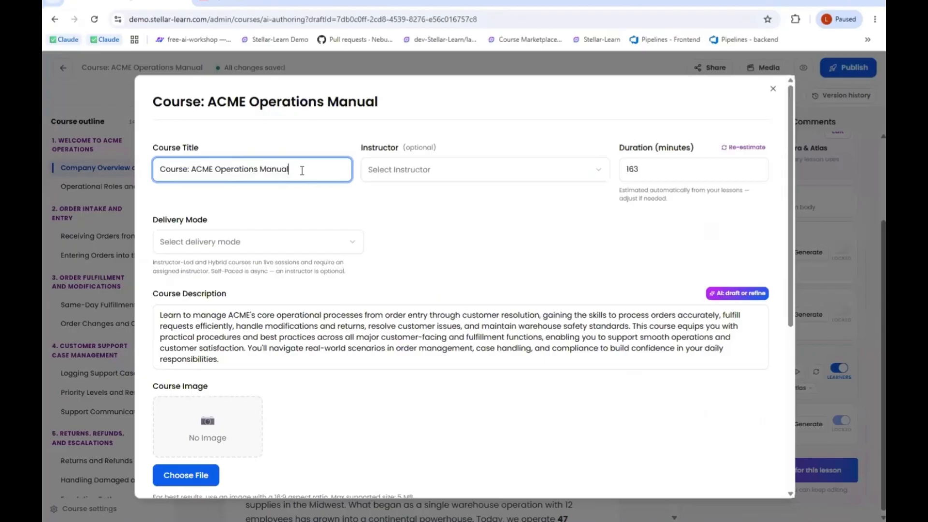
pyautogui.click(386, 174)
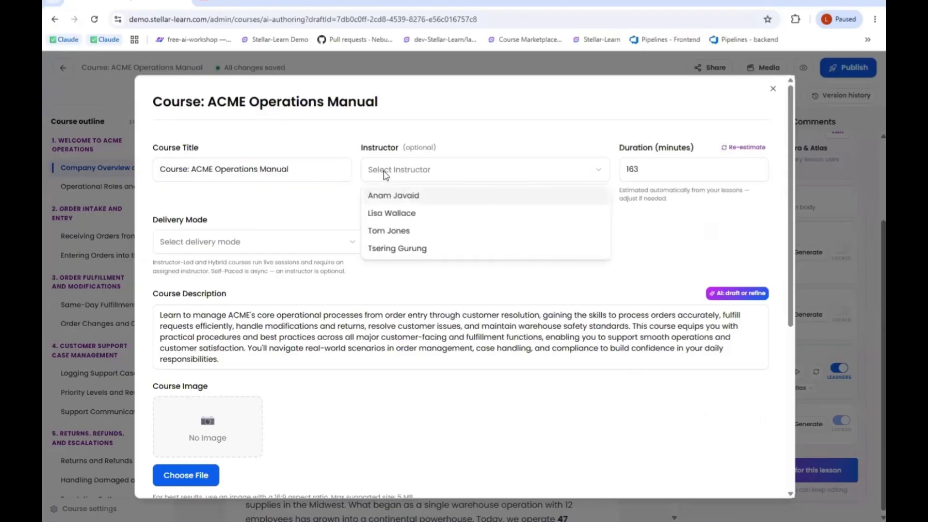
pyautogui.click(389, 214)
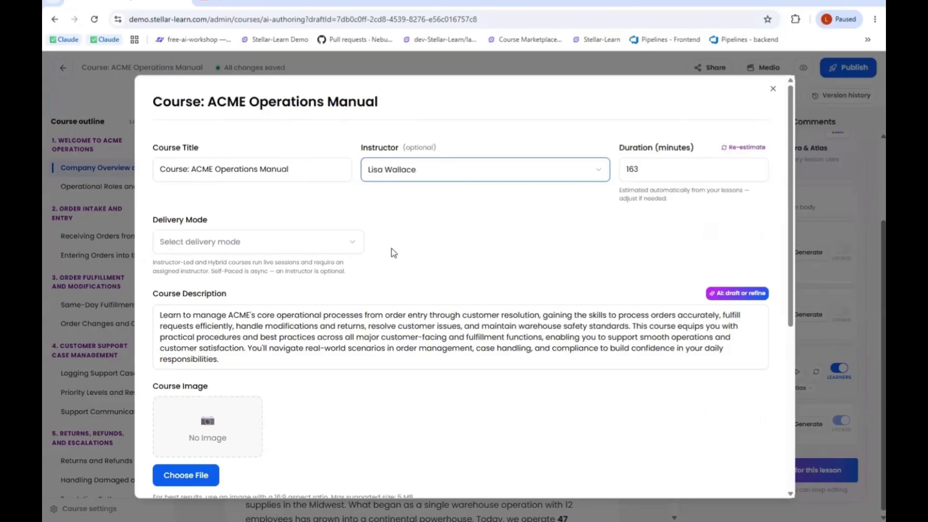
# - Try the Instructor-Led and Hybrid delivery modes for the course
pyautogui.click(357, 242)
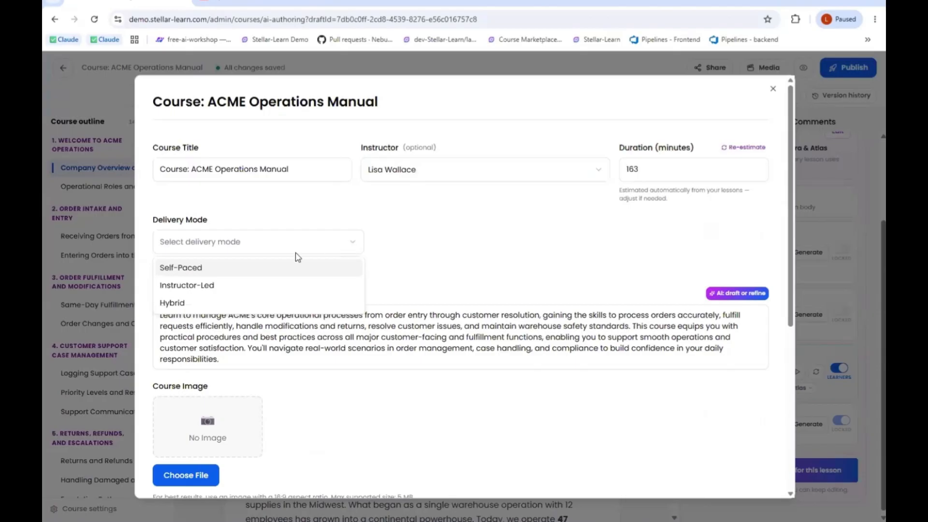
pyautogui.click(229, 287)
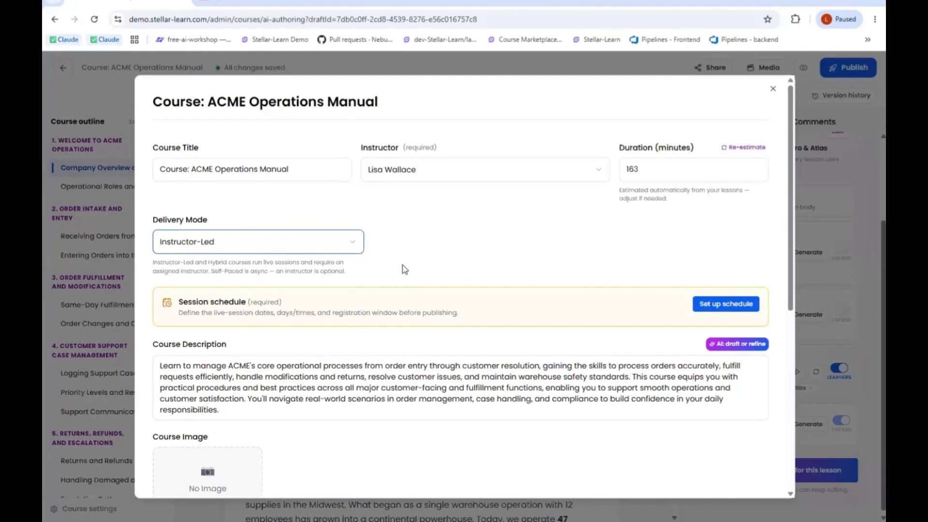
pyautogui.click(354, 248)
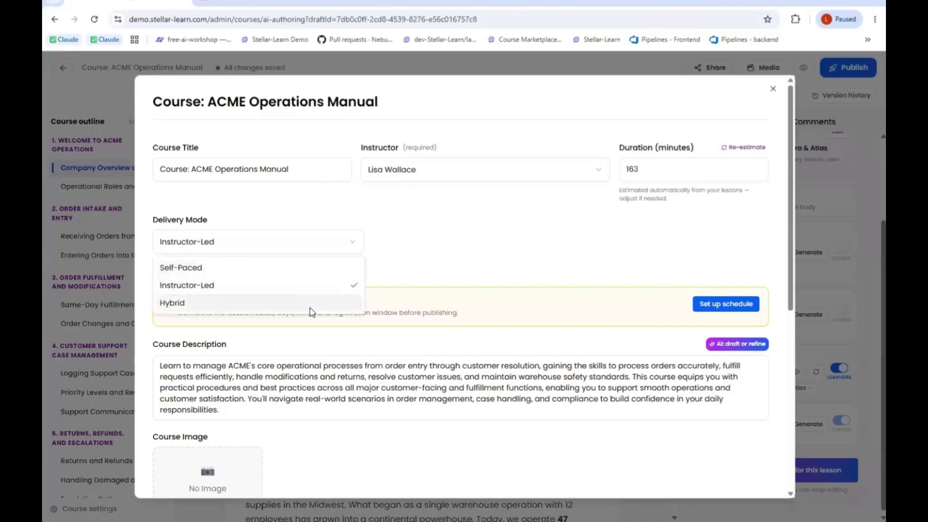
pyautogui.click(311, 304)
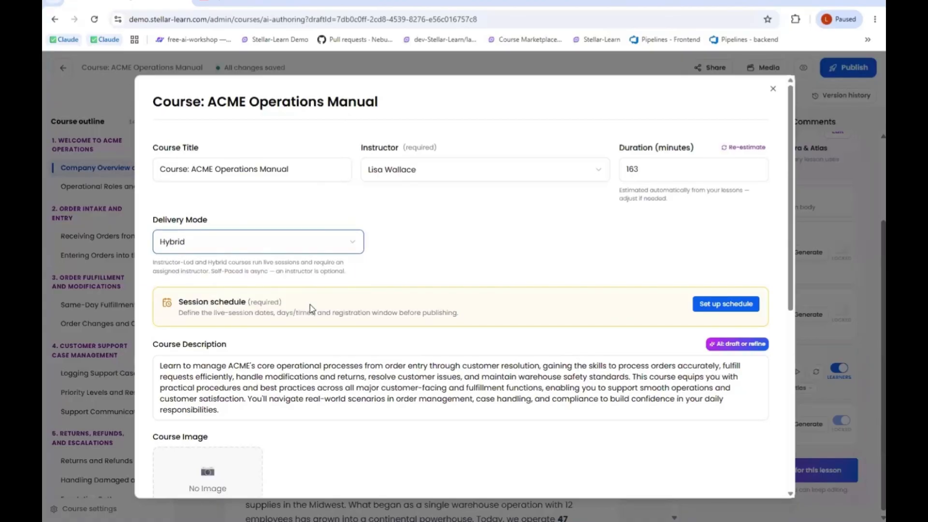
# - Set the delivery mode to Self-Paced, and view the users available for enrollment without adding any
pyautogui.click(344, 249)
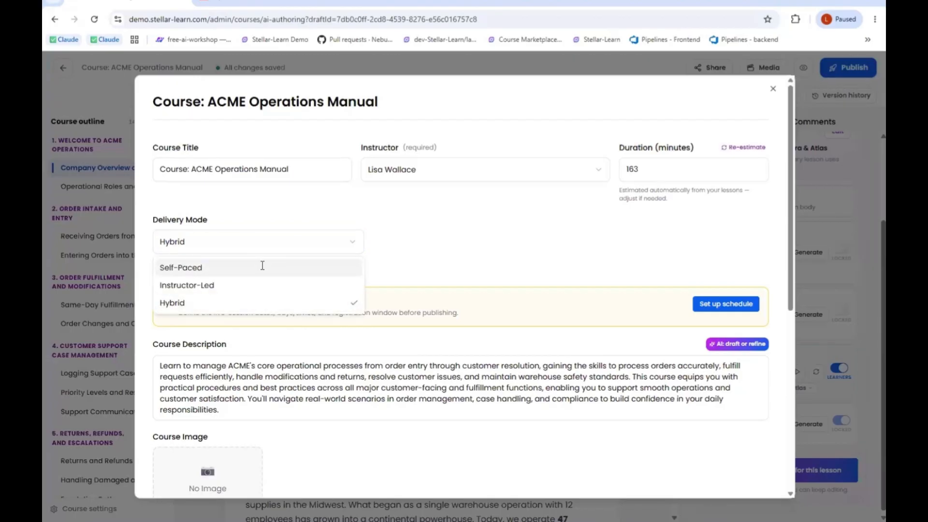
pyautogui.click(262, 265)
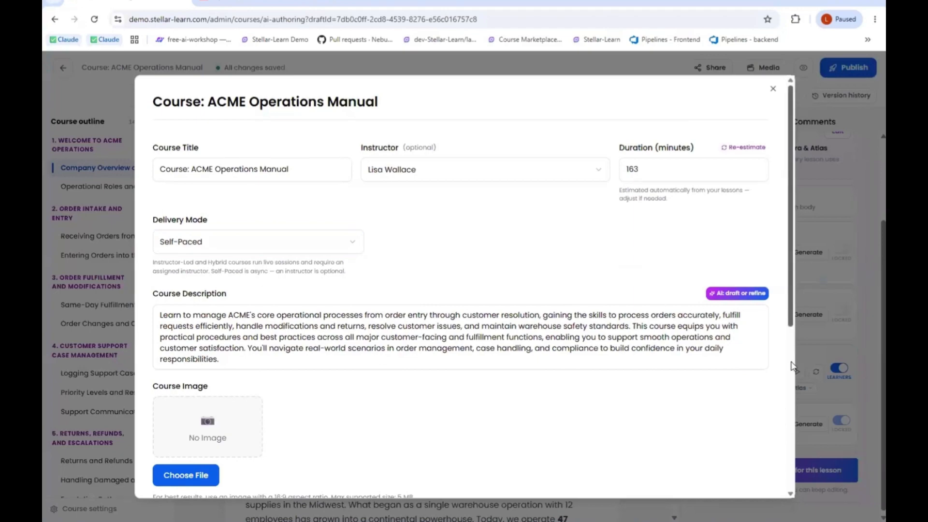
pyautogui.scroll(-4, 786, 387)
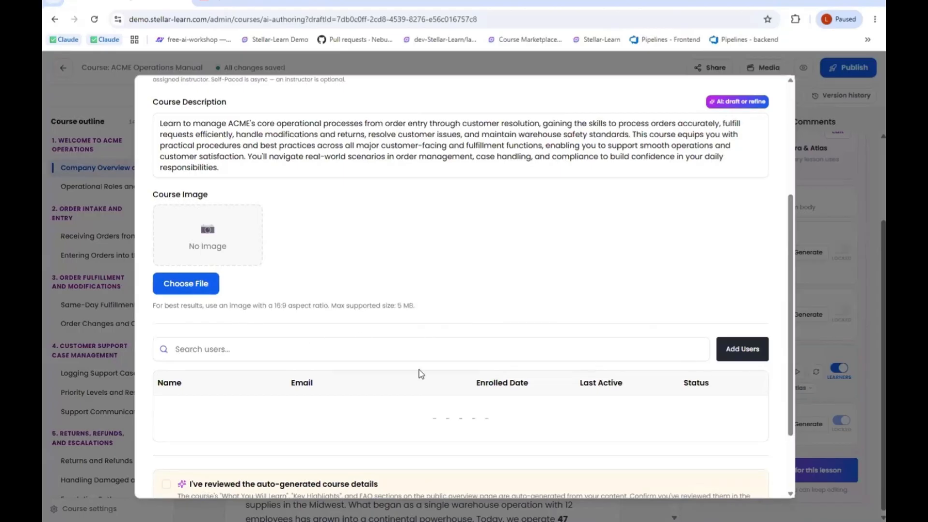
pyautogui.click(736, 355)
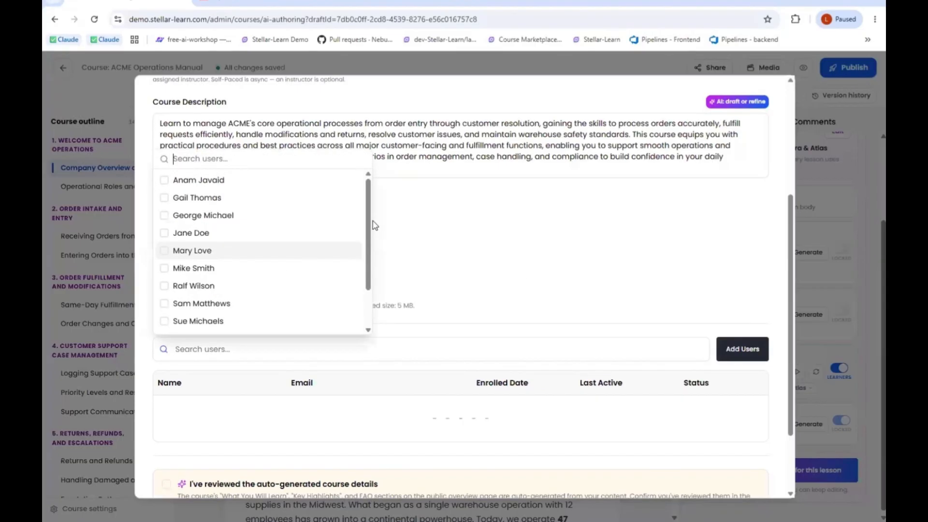
pyautogui.click(431, 226)
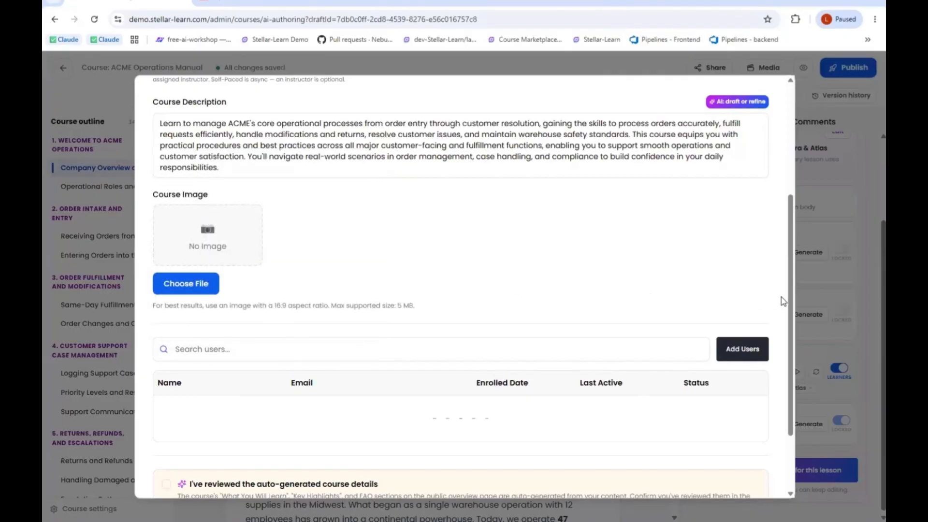
# - Confirm that the auto-generated course details have been reviewed, and submit the course for publishing
pyautogui.moveTo(790, 296); pyautogui.dragTo(792, 369)
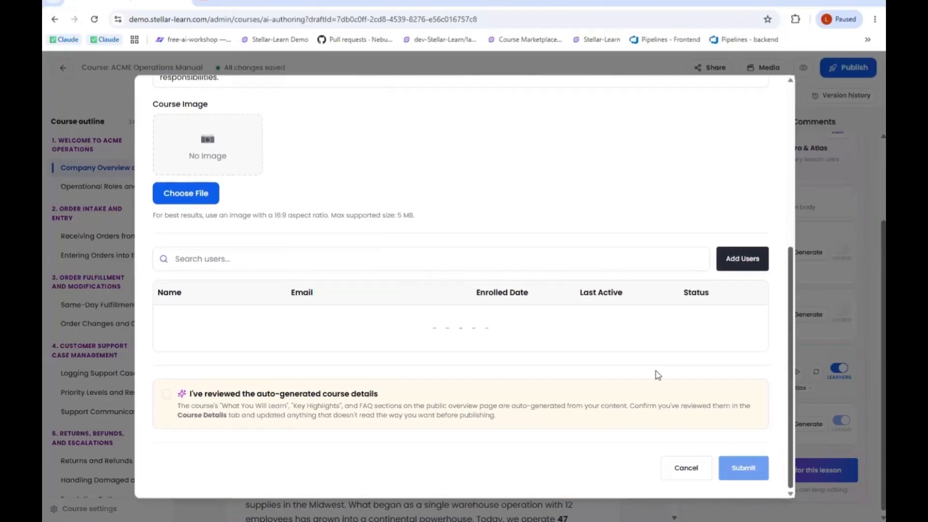
pyautogui.click(166, 397)
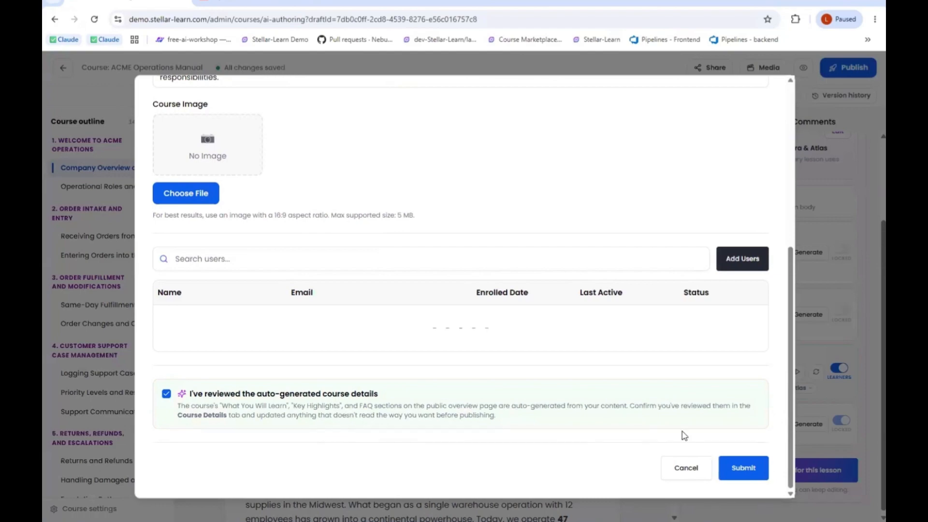
pyautogui.click(739, 469)
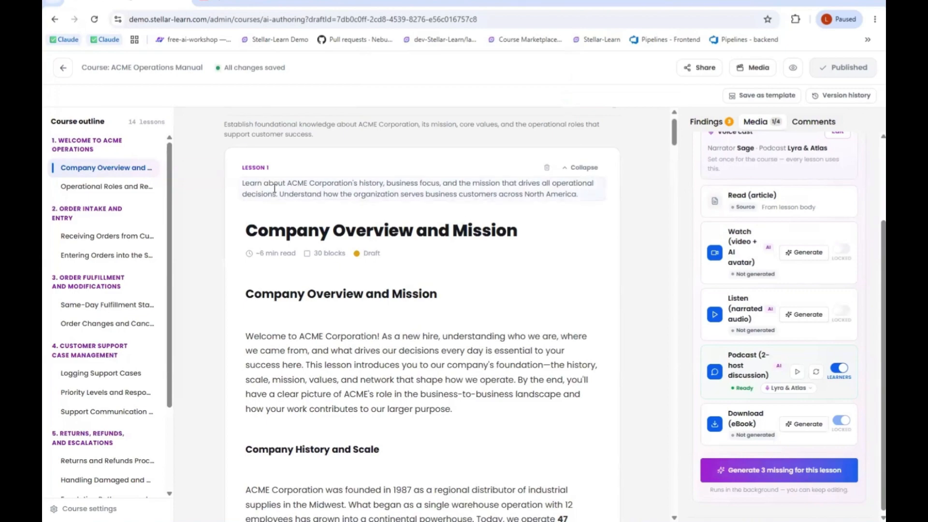
# - Start another course from existing documents in the AI Course Builder, and upload Communications_Course_Syllabus from Downloads as its source material
pyautogui.click(70, 72)
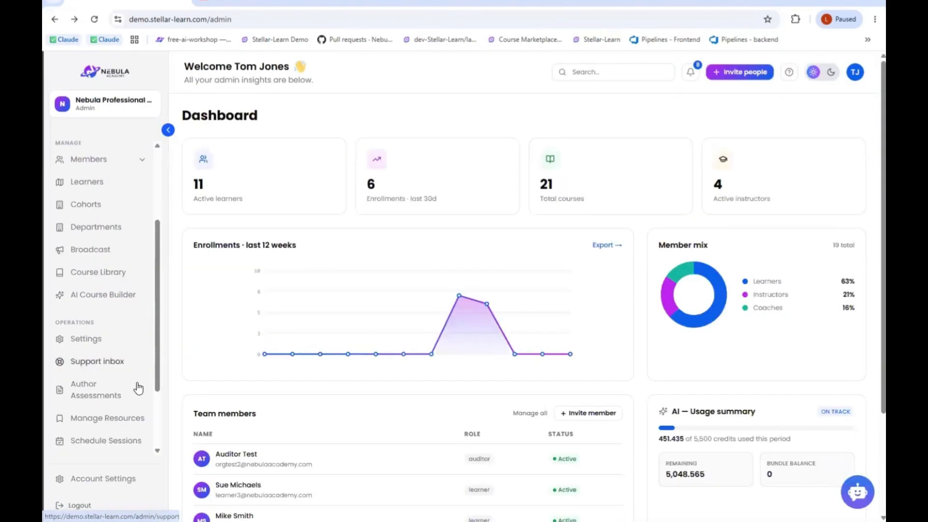
pyautogui.click(118, 300)
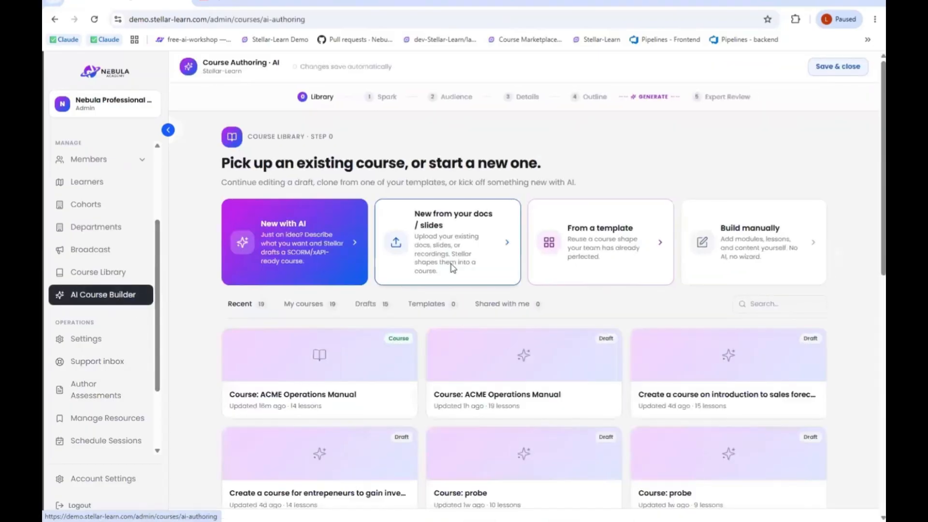
pyautogui.click(458, 260)
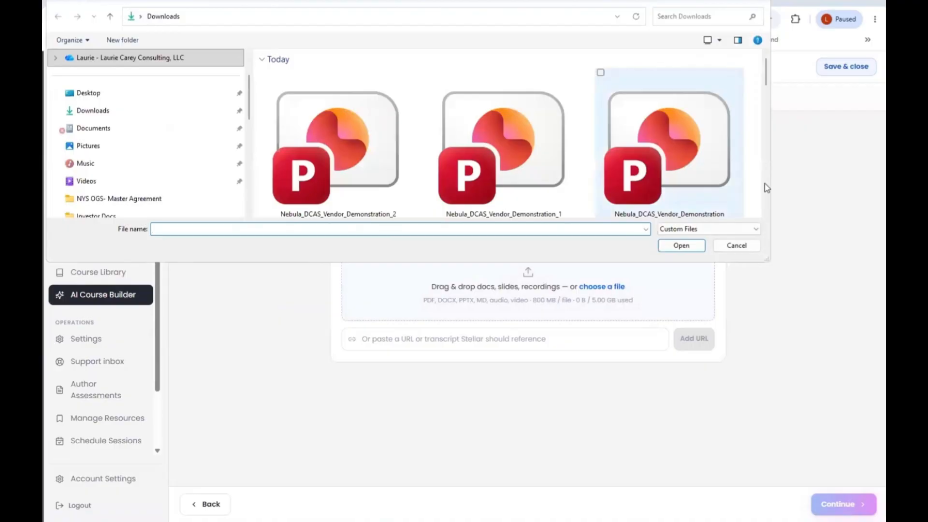
pyautogui.click(768, 108)
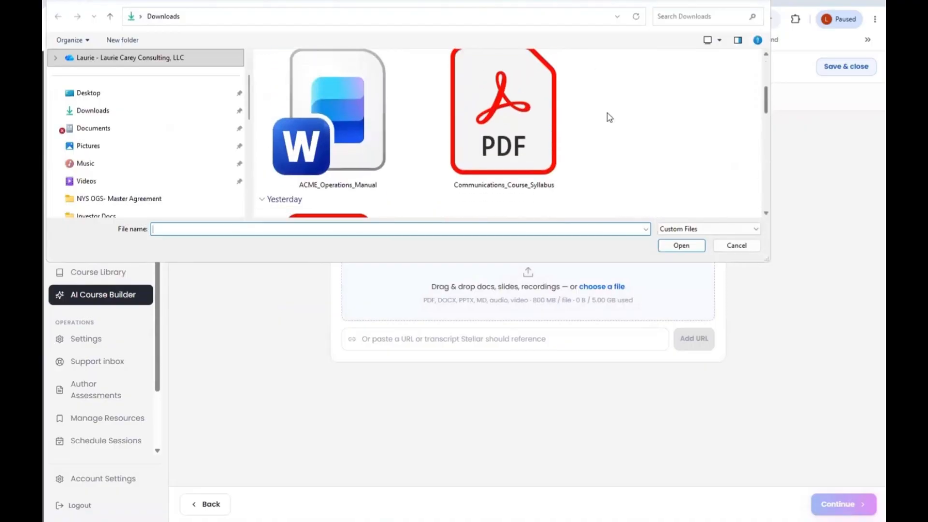
pyautogui.click(528, 135)
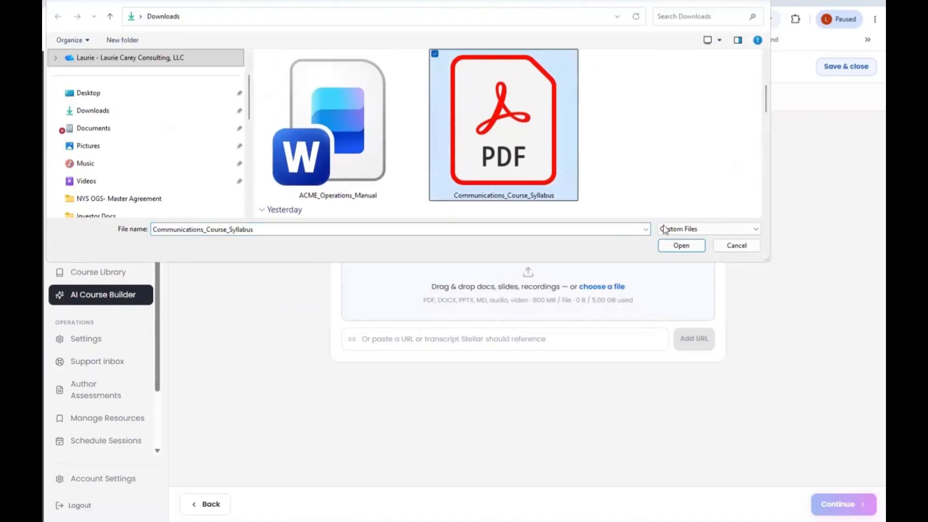
pyautogui.click(682, 245)
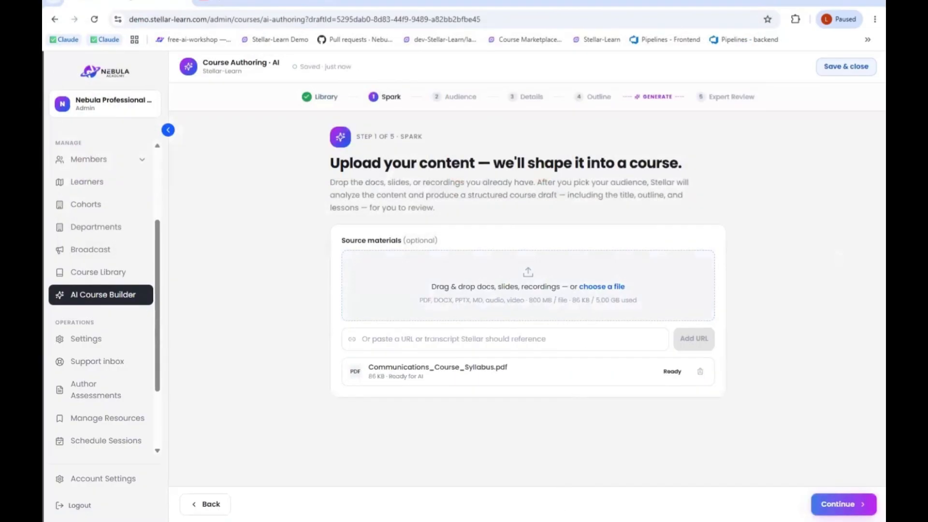
# - Switch to File Explorer and open the Communications_Course_Syllabus PDF from the Downloads folder to view its contents
pyautogui.click(558, 521)
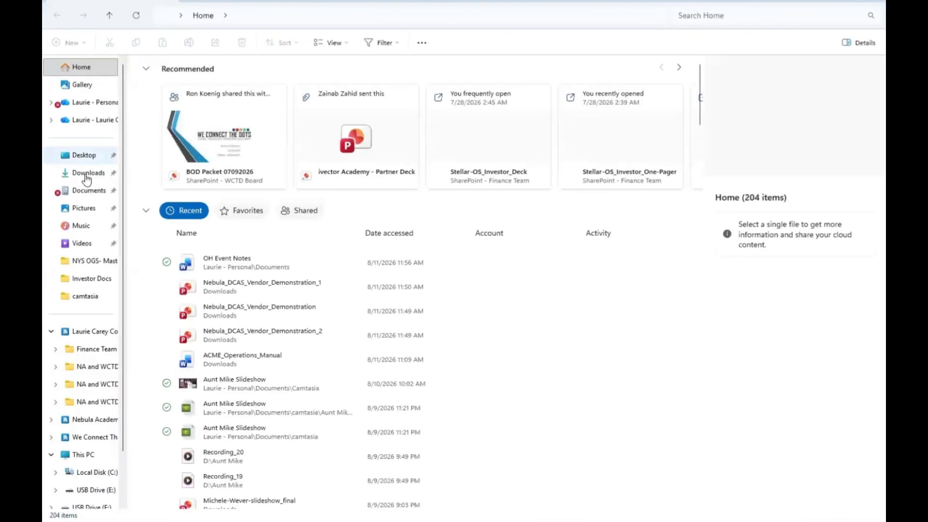
pyautogui.click(87, 175)
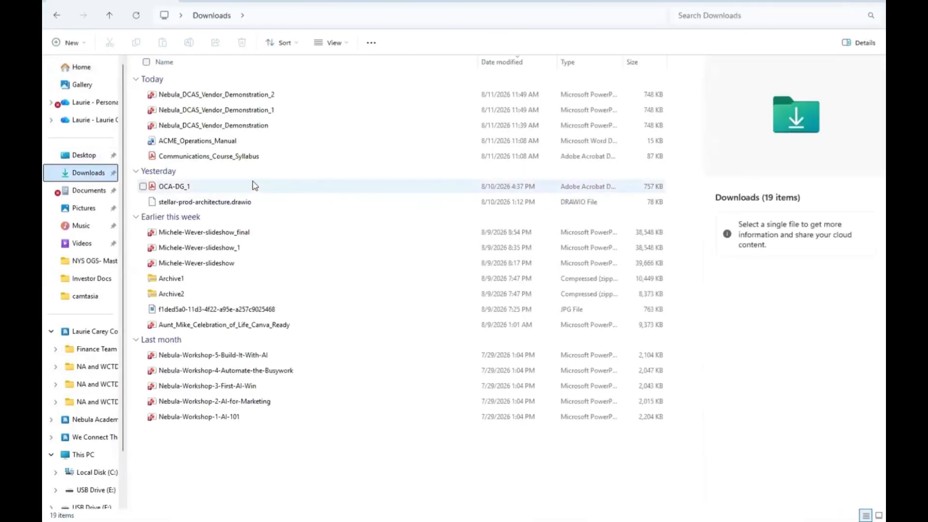
pyautogui.click(230, 157)
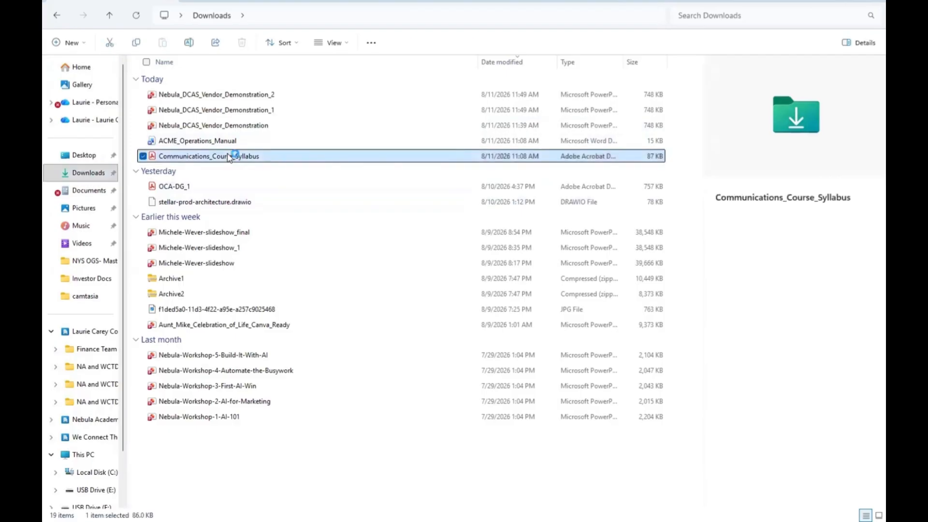
pyautogui.doubleClick(230, 157)
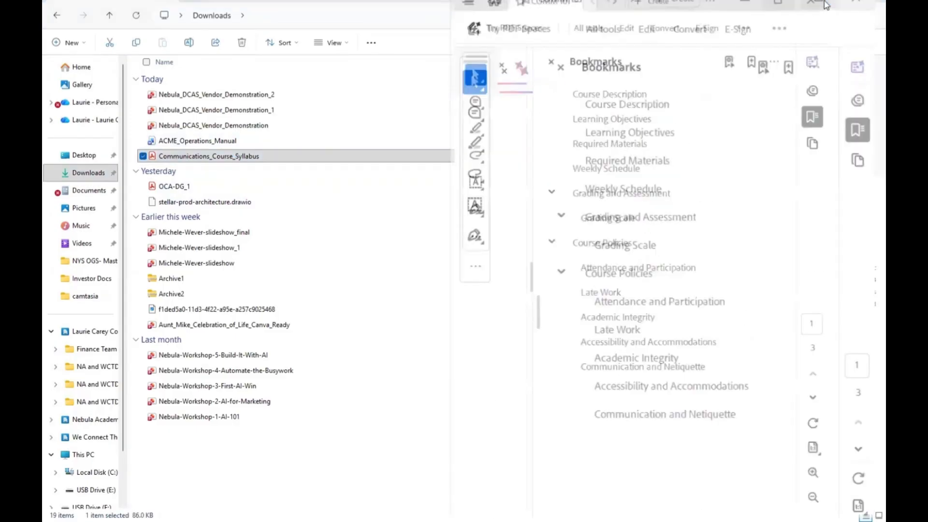
# - Read the syllabus PDF from the course description through the weekly schedule to the grading components, and return to the course builder in the browser
pyautogui.click(605, 59)
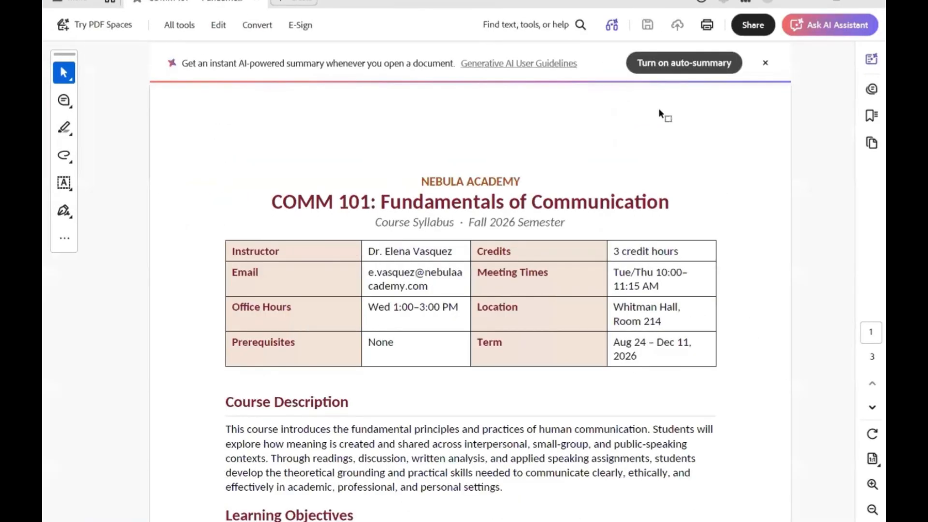
pyautogui.scroll(-2, 667, 237)
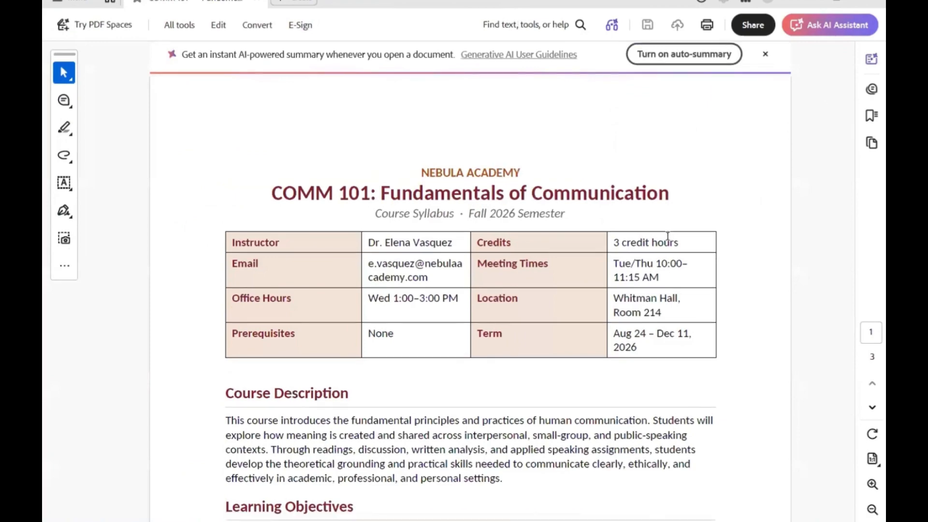
pyautogui.scroll(-5, 668, 236)
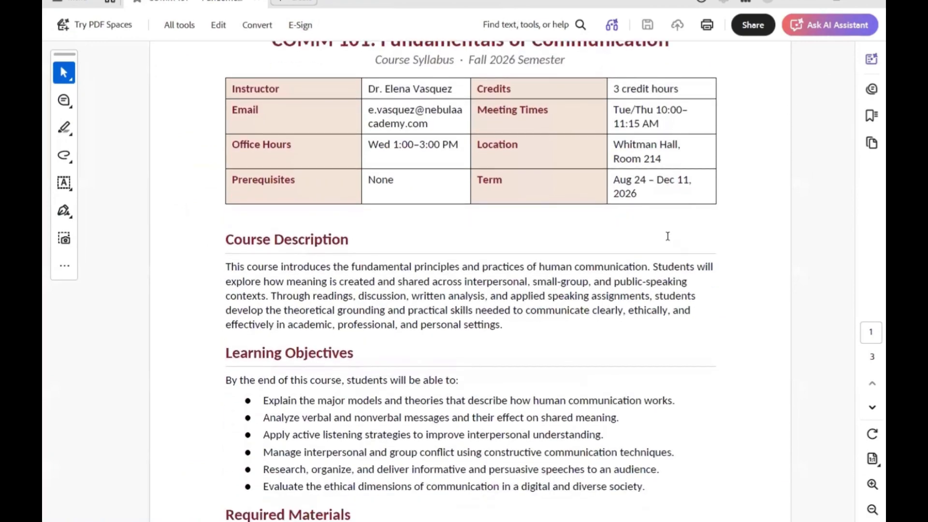
pyautogui.scroll(-5, 668, 236)
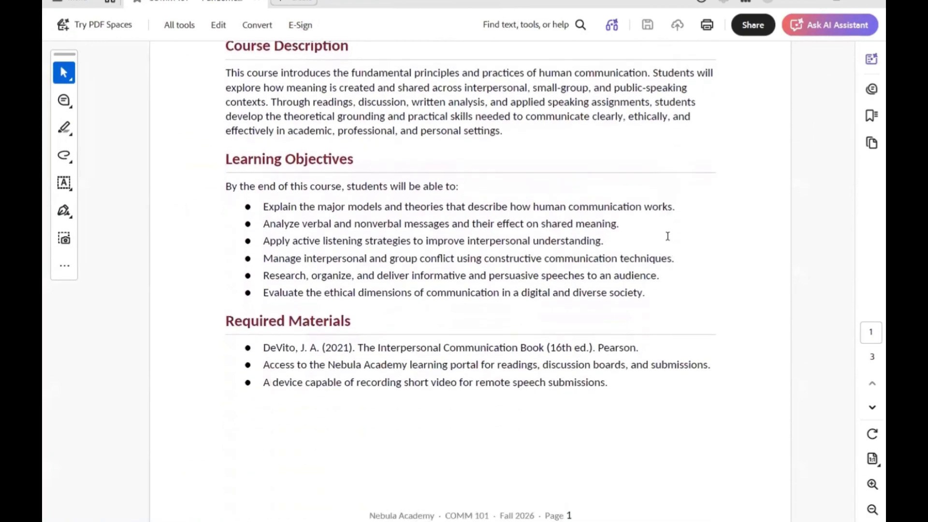
pyautogui.scroll(-8, 668, 236)
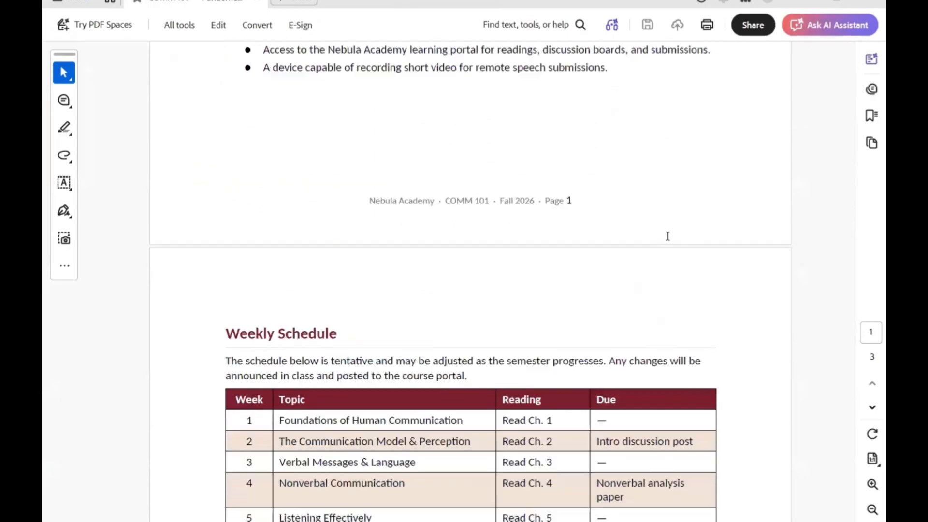
pyautogui.scroll(-6, 668, 236)
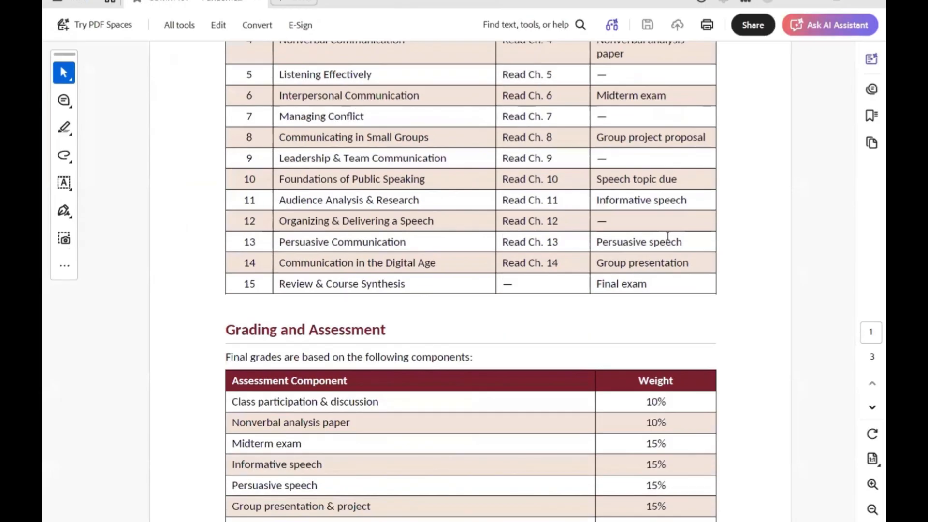
pyautogui.scroll(-4, 667, 236)
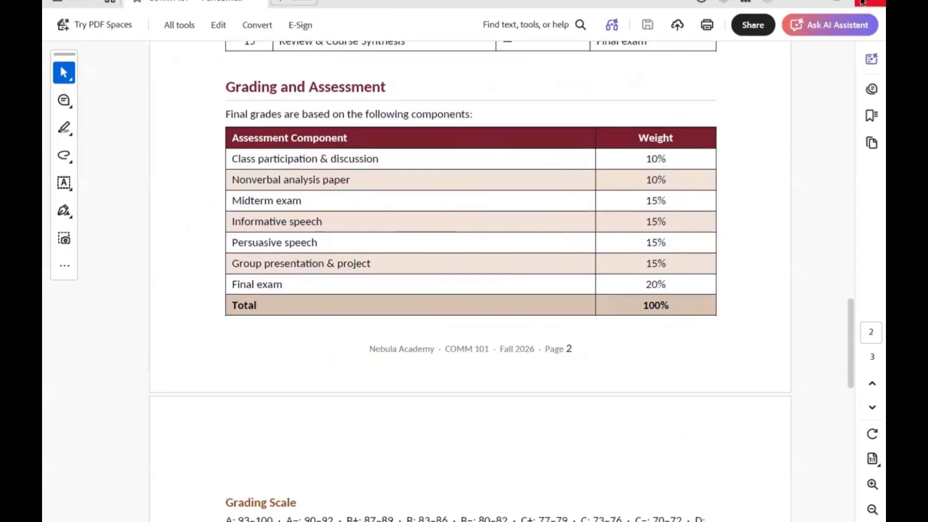
pyautogui.click(768, 1)
pyautogui.click(870, 1)
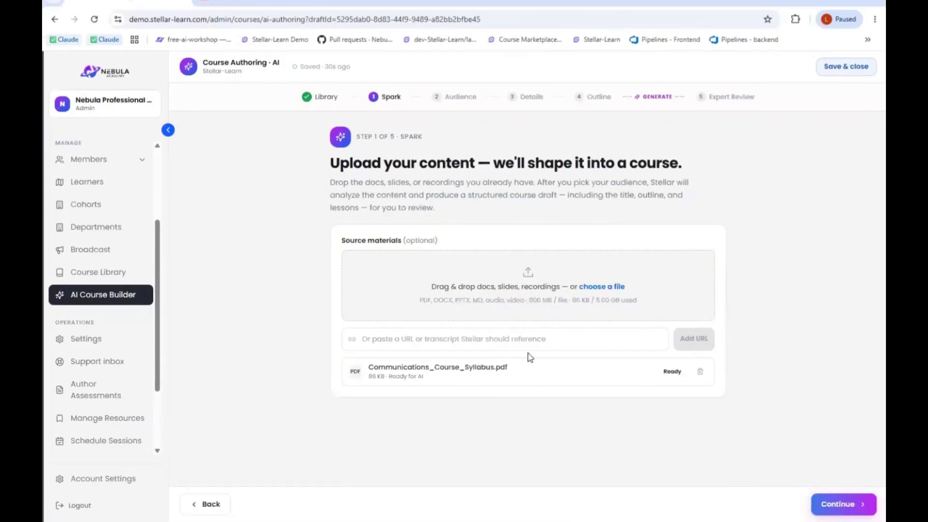
# - Continue to the Audience stage with the uploaded syllabus, and describe the audience as "This is for new managers onboarding"
pyautogui.click(838, 504)
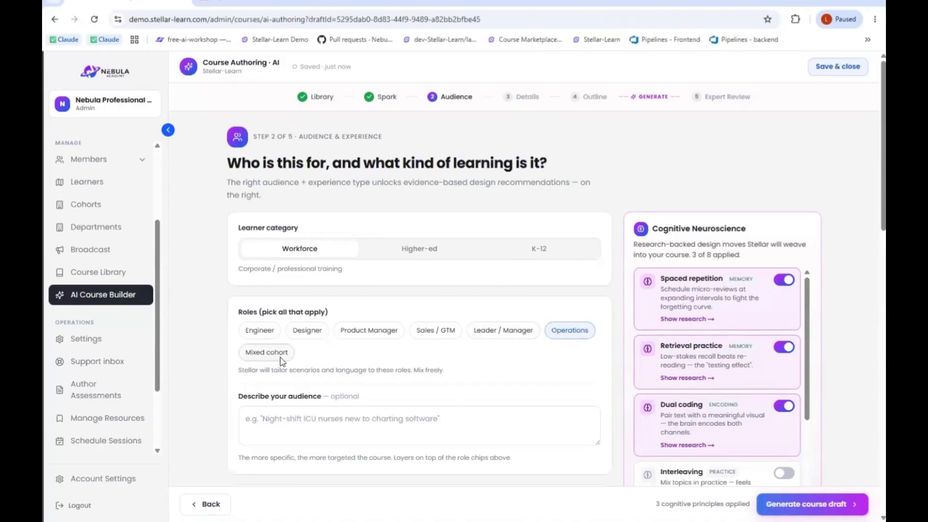
pyautogui.click(296, 419)
pyautogui.write('THis is for new managers onboarding')
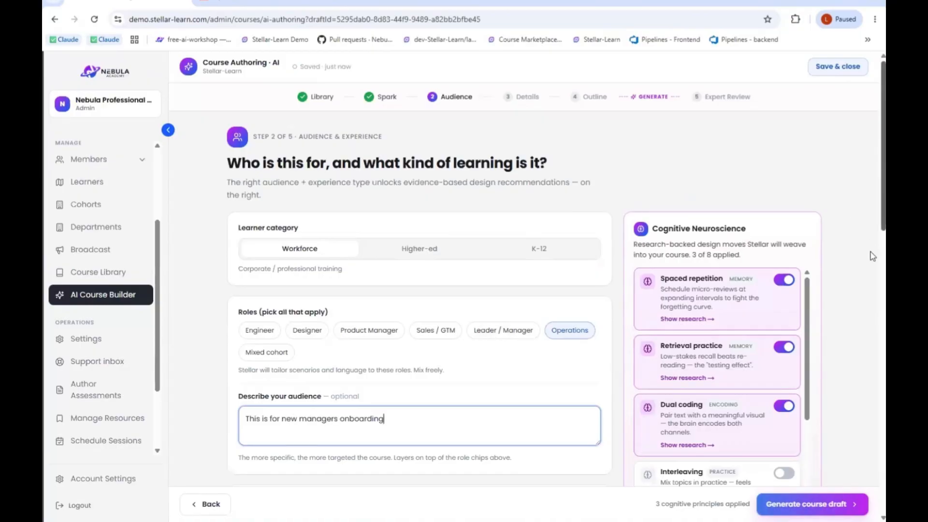
# - Set the experience level to Practitioner, refined as "New hire Managers", and the reading level to Standard
pyautogui.scroll(-6, 871, 262)
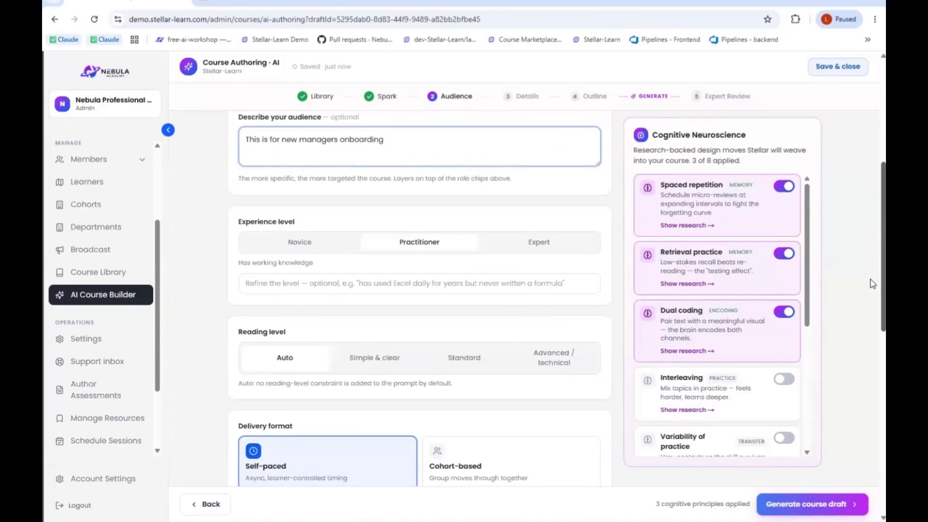
pyautogui.click(436, 243)
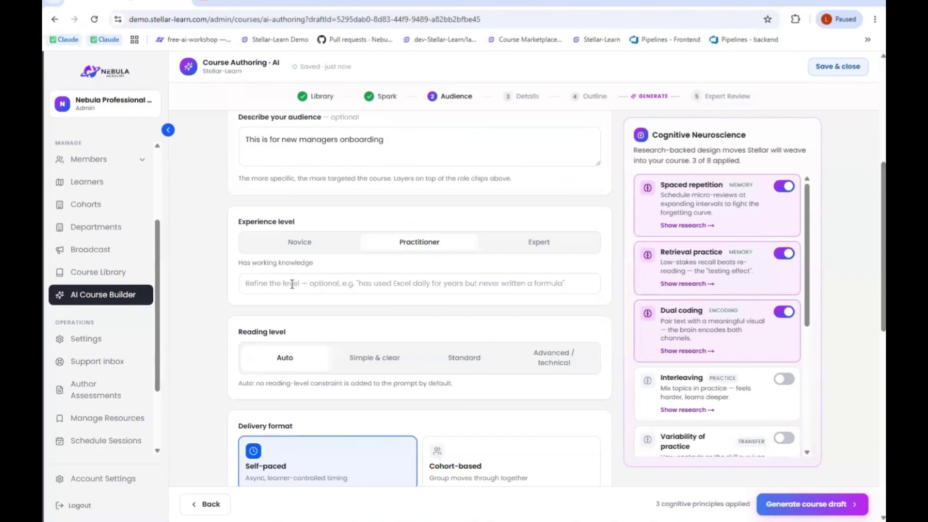
pyautogui.click(323, 284)
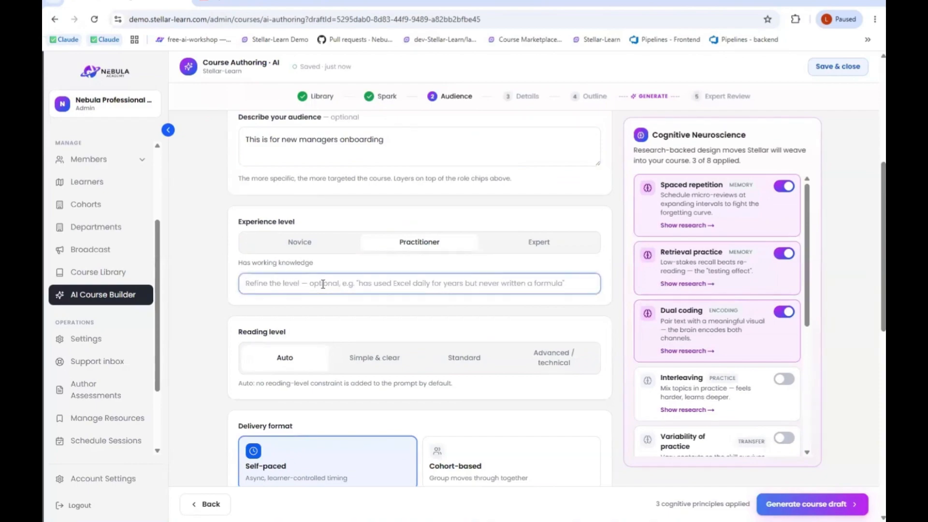
pyautogui.write('Managers')
pyautogui.press('Home')
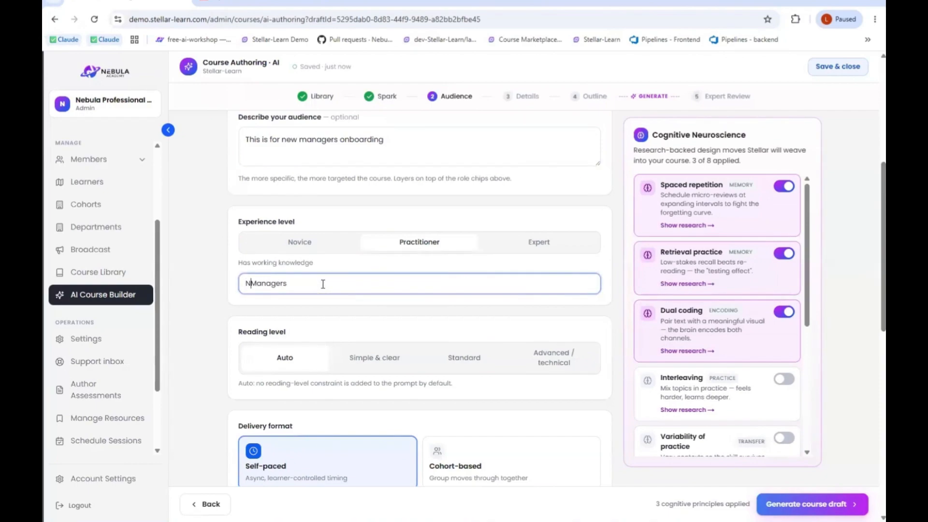
pyautogui.write('New hire')
pyautogui.press('Right')
pyautogui.click(464, 358)
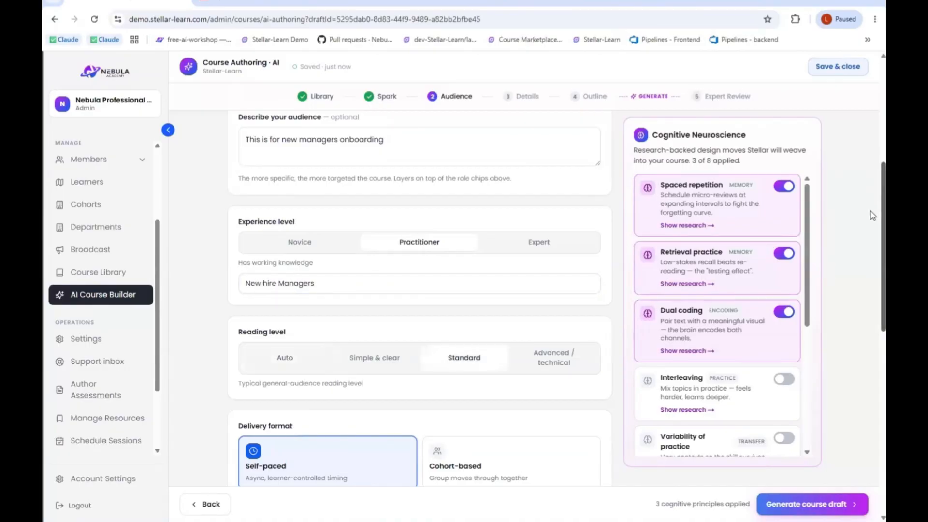
# - Review the primary motivation and learning experience type choices, and generate the course draft
pyautogui.scroll(-6, 872, 290)
pyautogui.scroll(-3, 870, 358)
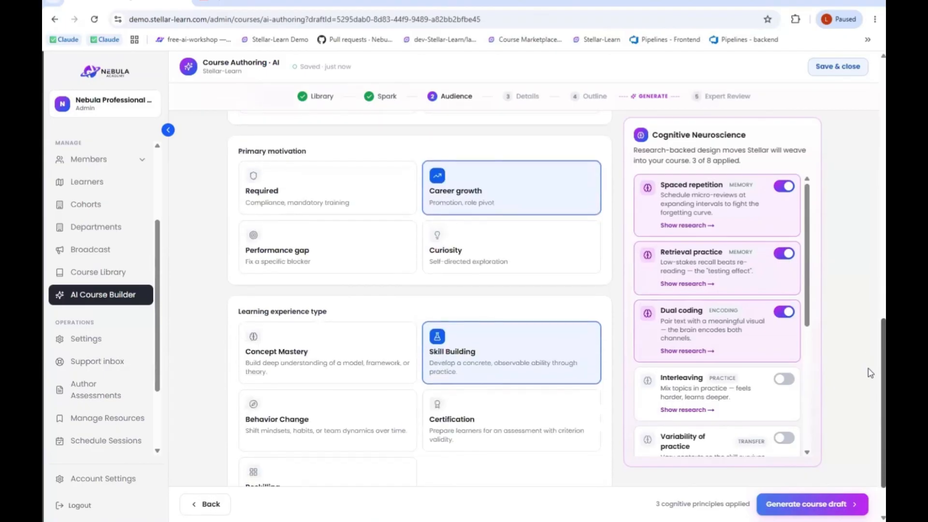
pyautogui.scroll(1, 864, 388)
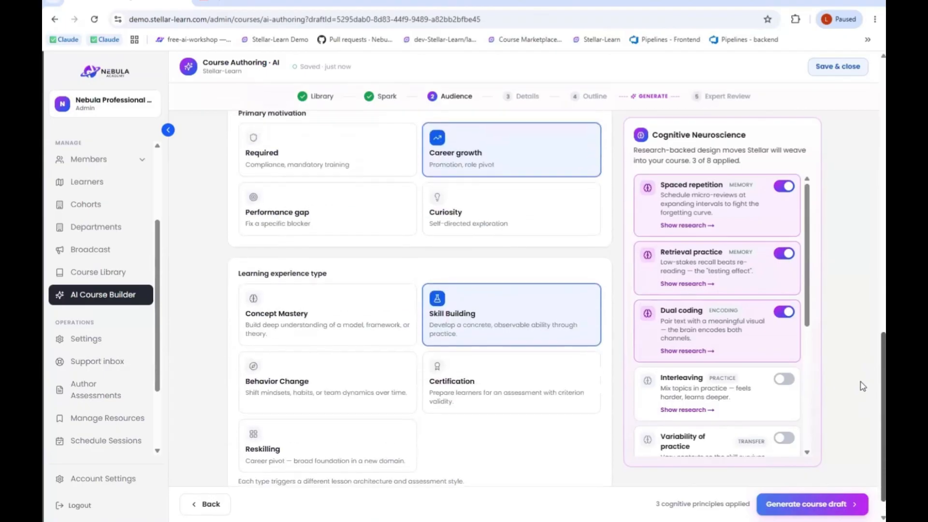
pyautogui.click(802, 503)
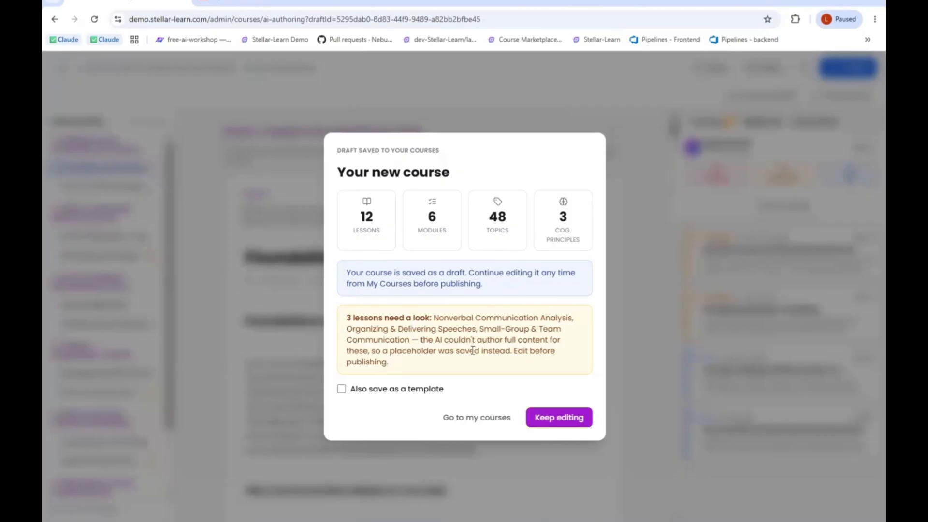
# - Read the notice about lessons that need a look in the new course summary, and continue editing the draft
pyautogui.moveTo(414, 369); pyautogui.dragTo(372, 330)
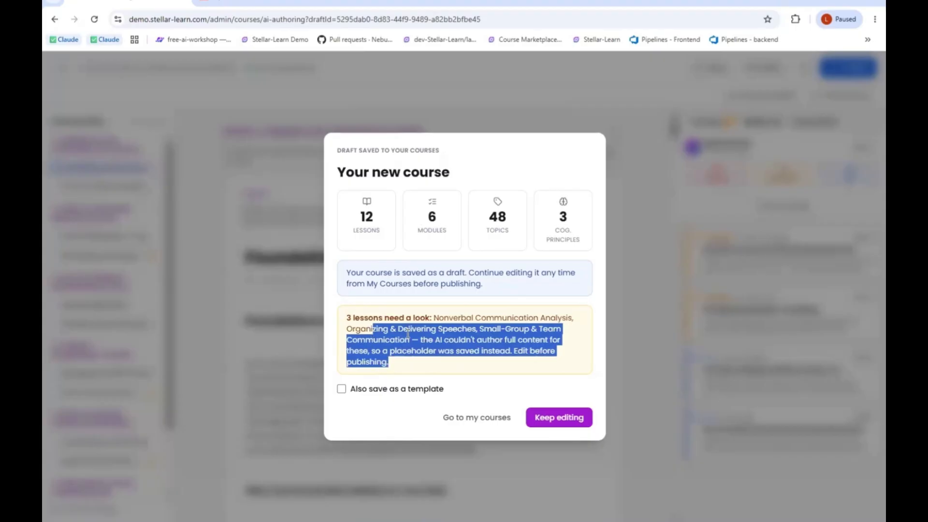
pyautogui.click(445, 336)
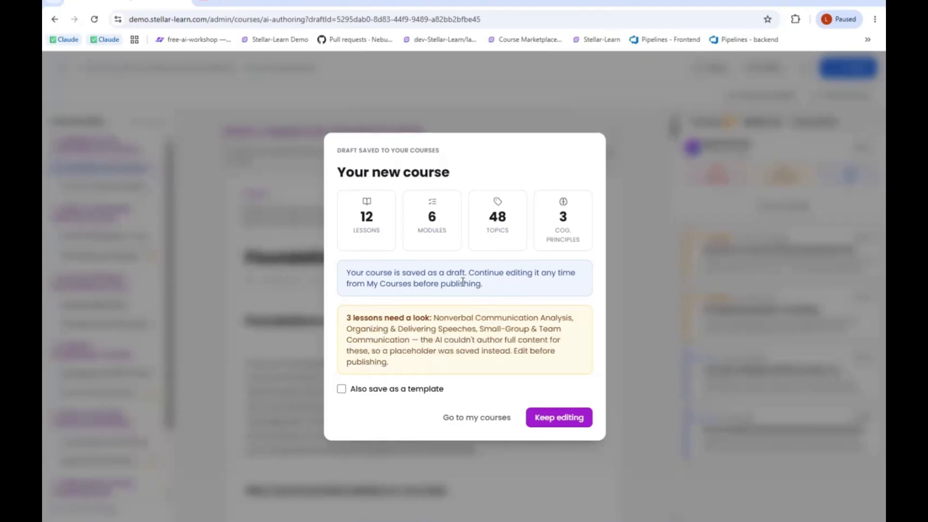
pyautogui.click(573, 415)
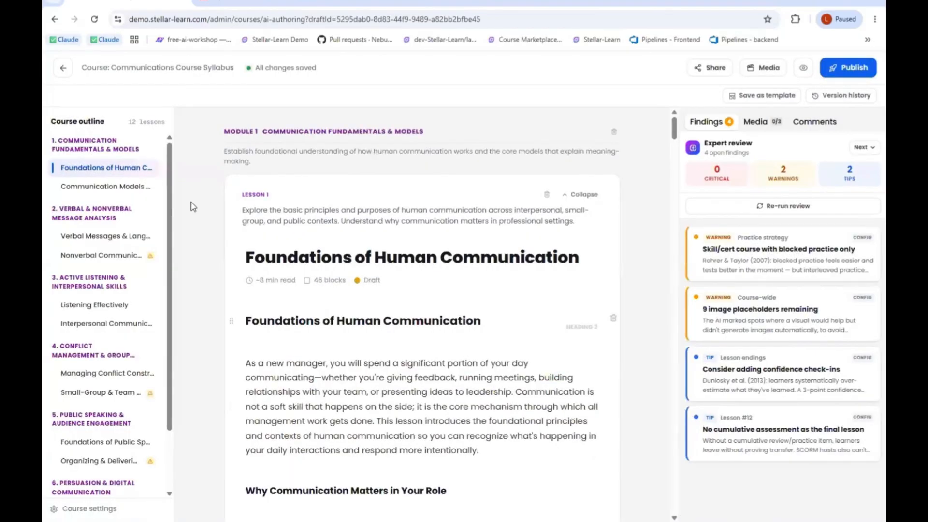
# - Look at the flagged Nonverbal Communication lesson in the outline, and open the course settings to examine the overview description and What You Will Learn items
pyautogui.click(132, 192)
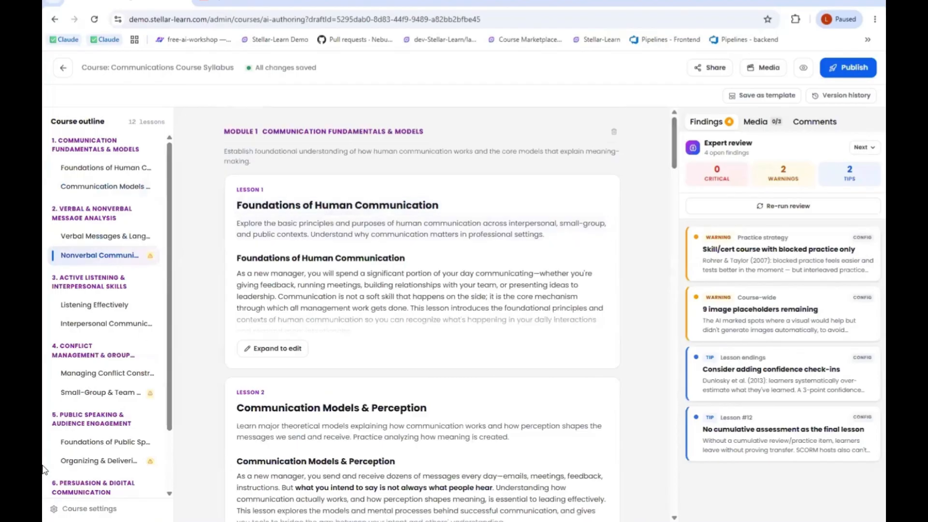
pyautogui.click(107, 512)
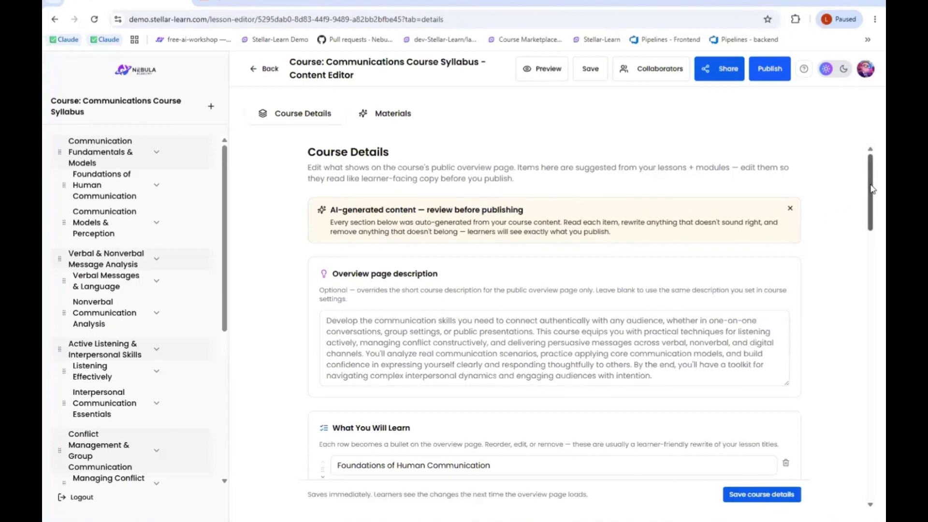
pyautogui.moveTo(868, 184); pyautogui.dragTo(857, 226)
pyautogui.scroll(-2, 851, 237)
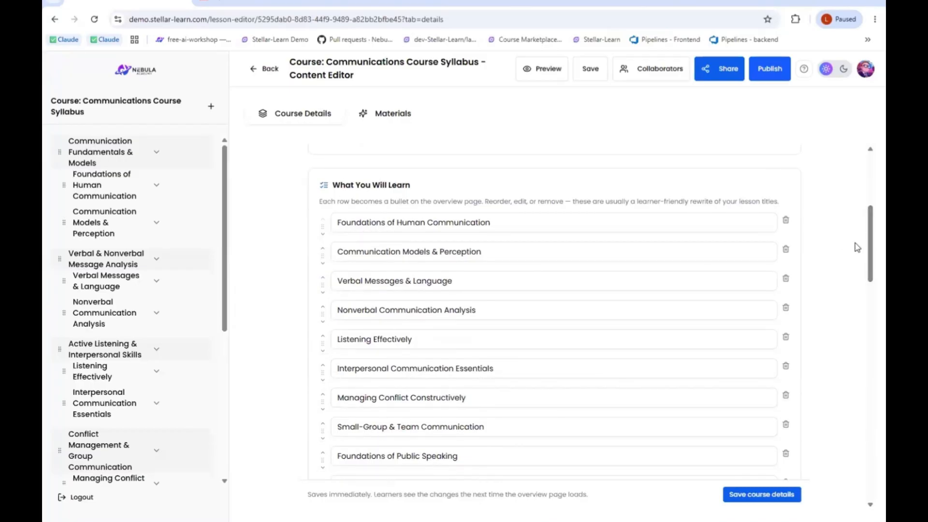
pyautogui.scroll(-3, 867, 251)
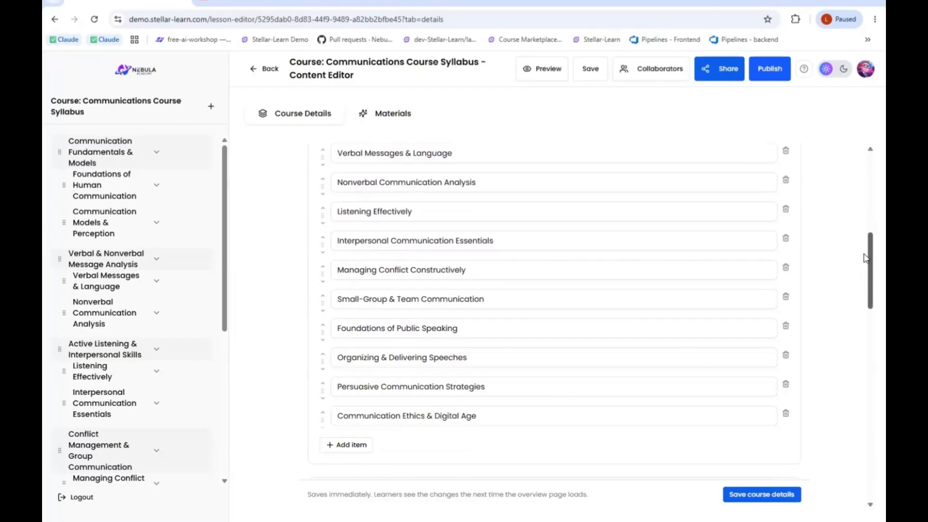
pyautogui.moveTo(866, 257); pyautogui.dragTo(865, 244)
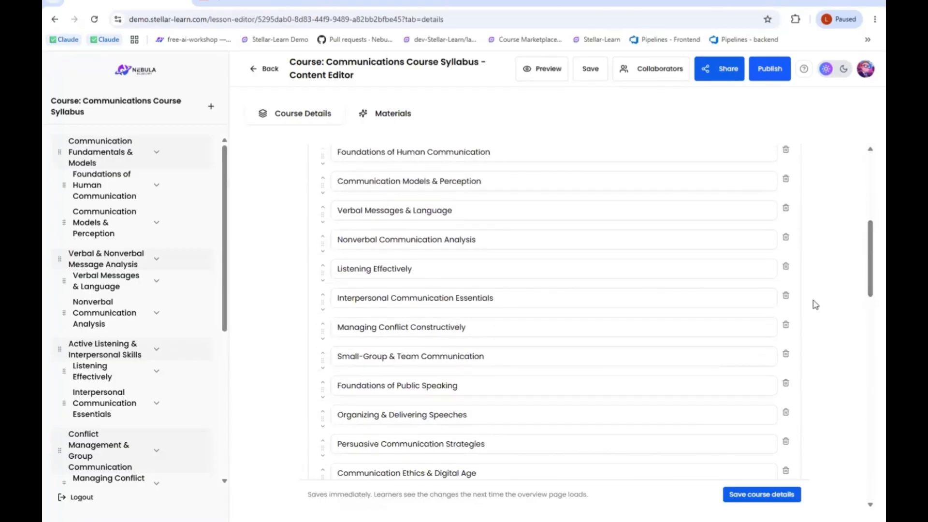
# - Switch to the syllabus PDF in Acrobat and compare its weekly schedule, course description and learning objectives with the generated course items
pyautogui.moveTo(634, 520)
pyautogui.click(633, 477)
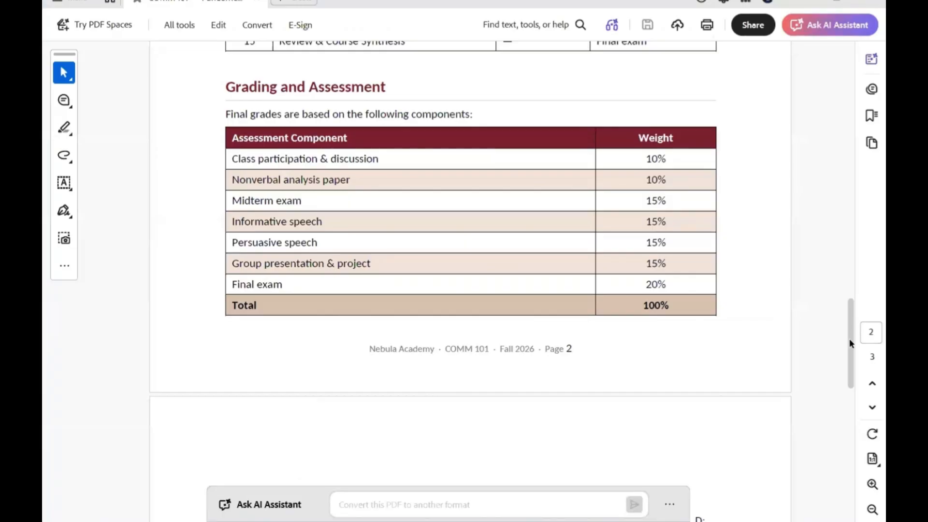
pyautogui.moveTo(851, 311); pyautogui.dragTo(851, 311)
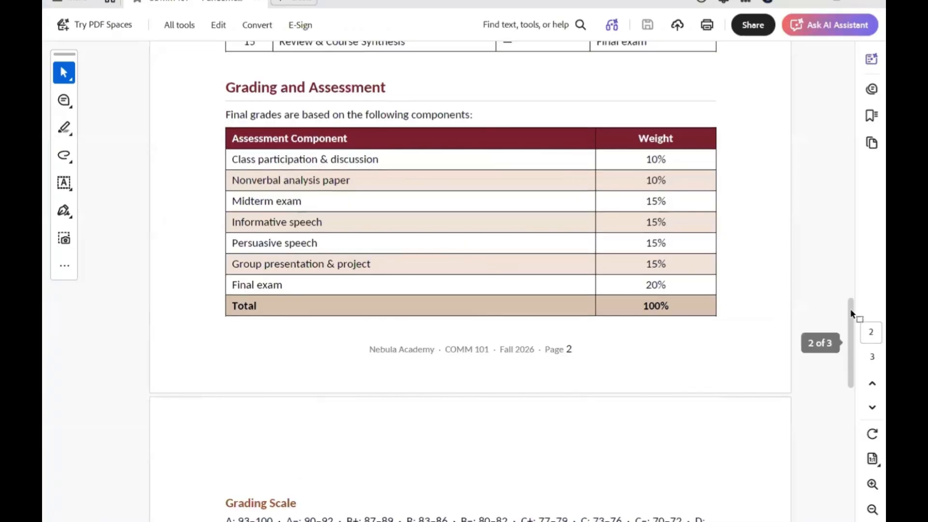
pyautogui.moveTo(852, 226); pyautogui.dragTo(851, 237)
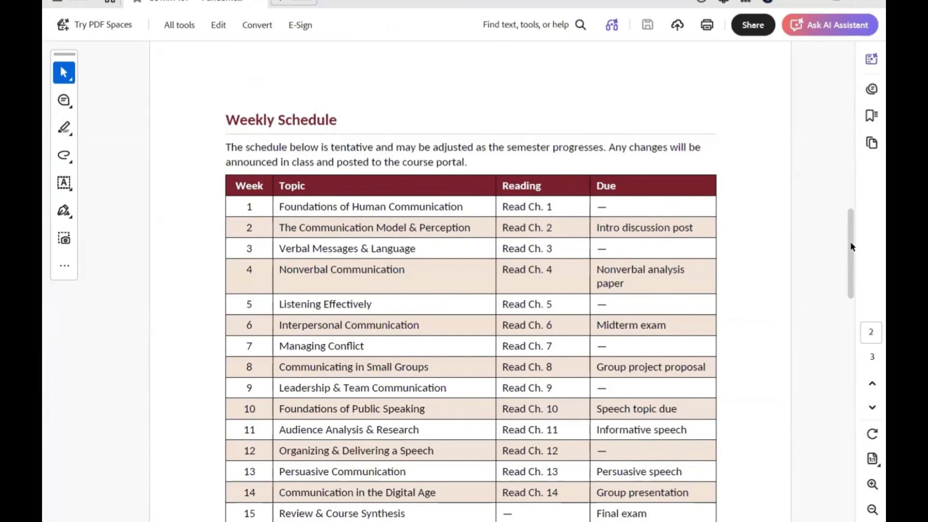
pyautogui.scroll(-4, 845, 246)
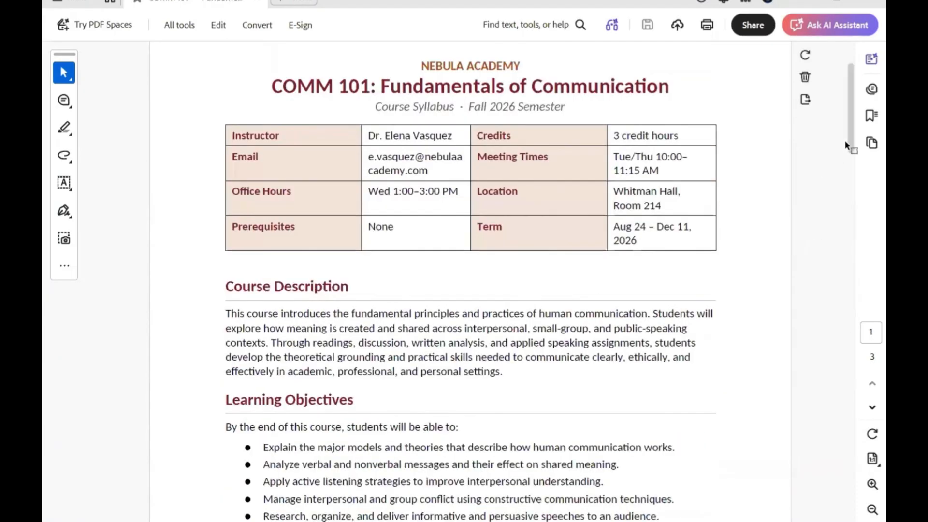
pyautogui.scroll(1, 849, 163)
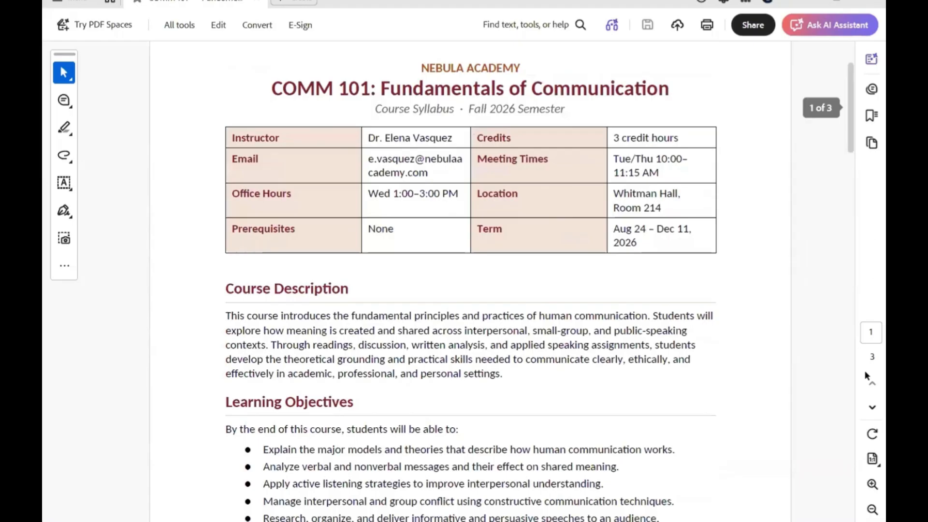
pyautogui.scroll(-3, 865, 374)
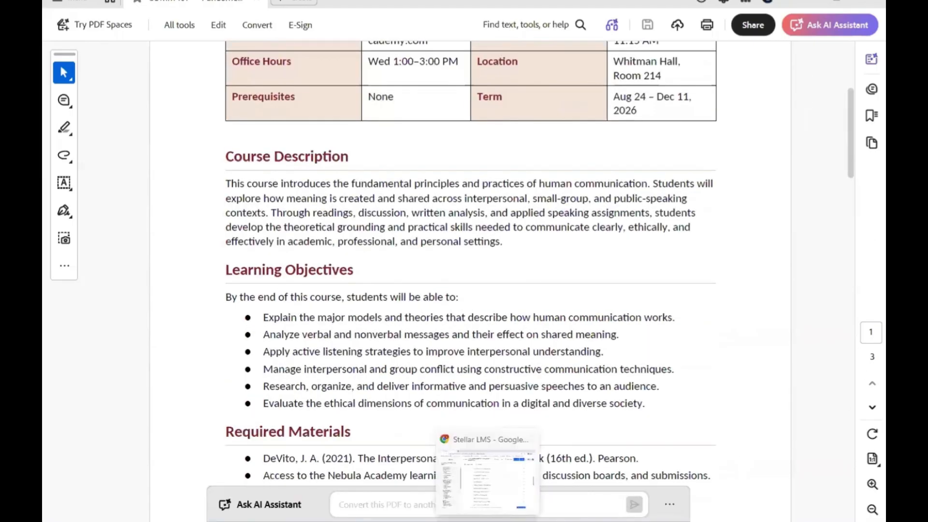
# - Switch back to the course editor in Chrome and review the What You Will Learn, Key Highlights and Course Requirements items
pyautogui.click(487, 521)
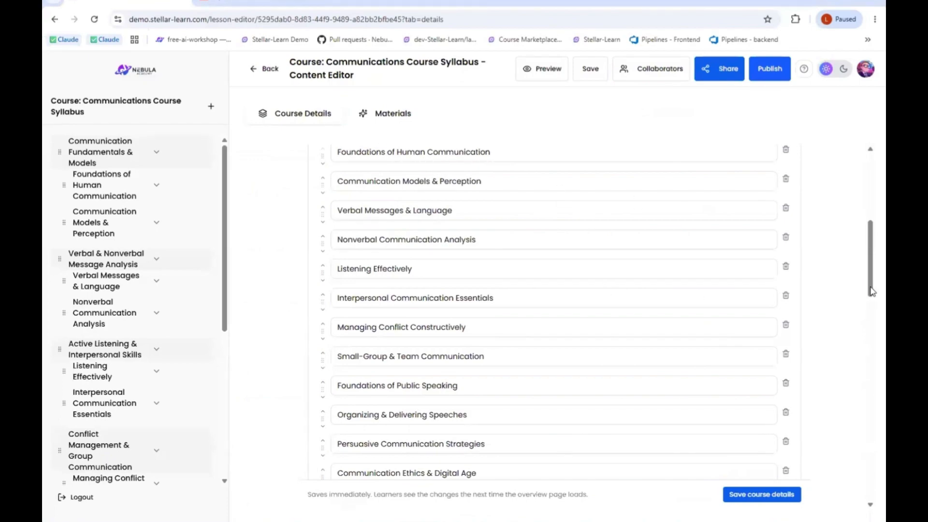
pyautogui.scroll(-2, 872, 293)
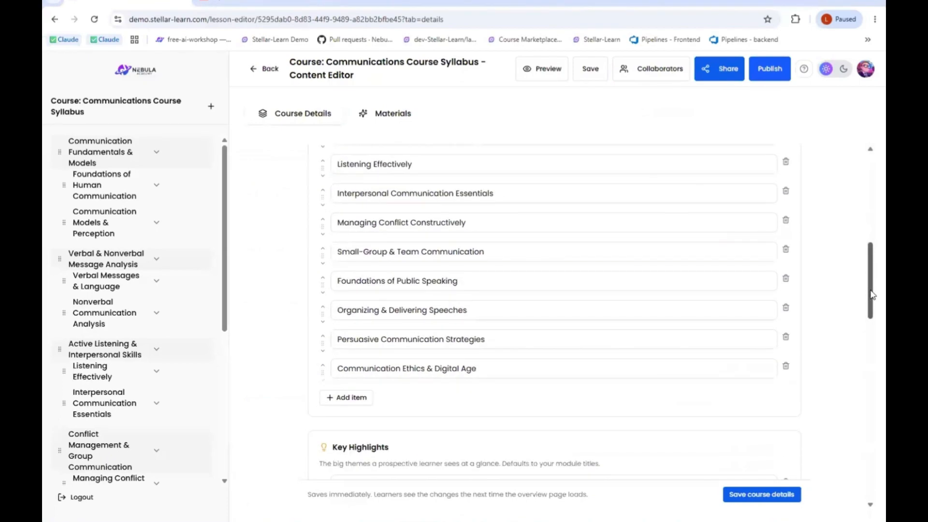
pyautogui.scroll(-3, 872, 294)
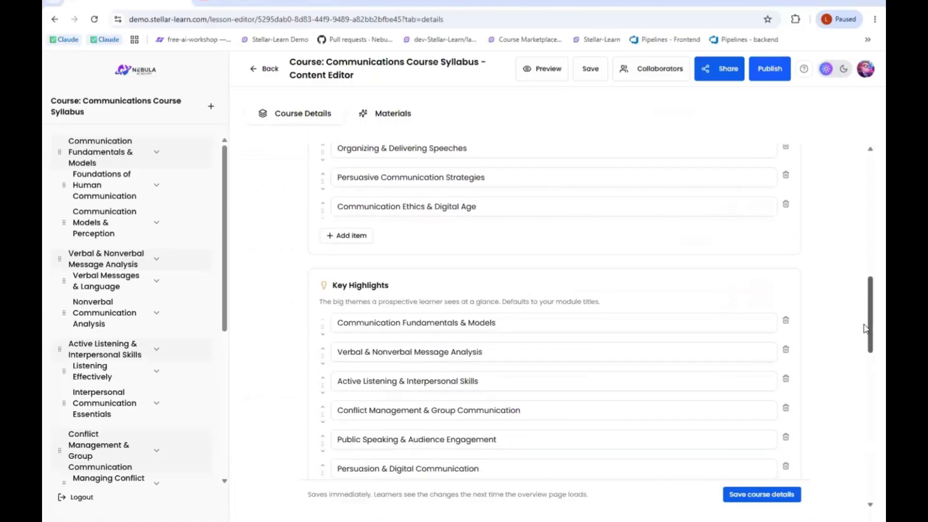
pyautogui.scroll(-1, 864, 341)
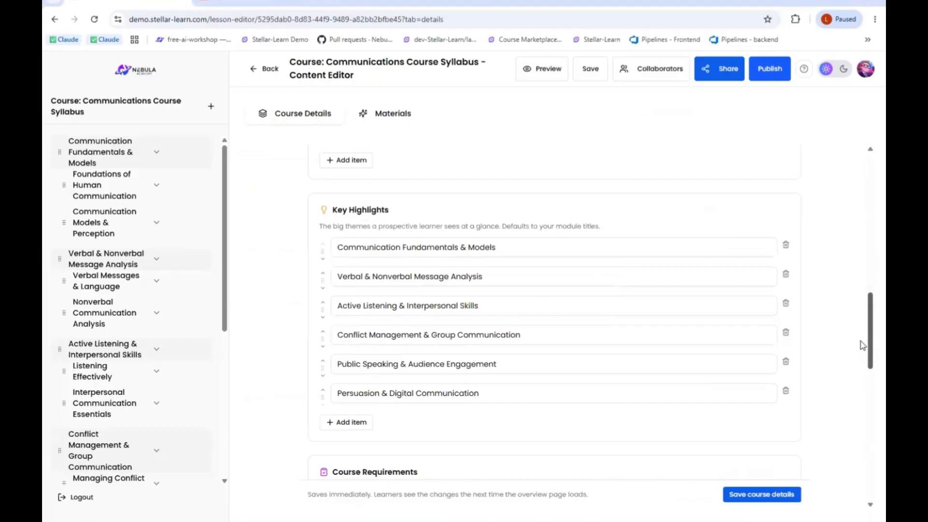
pyautogui.scroll(-5, 862, 345)
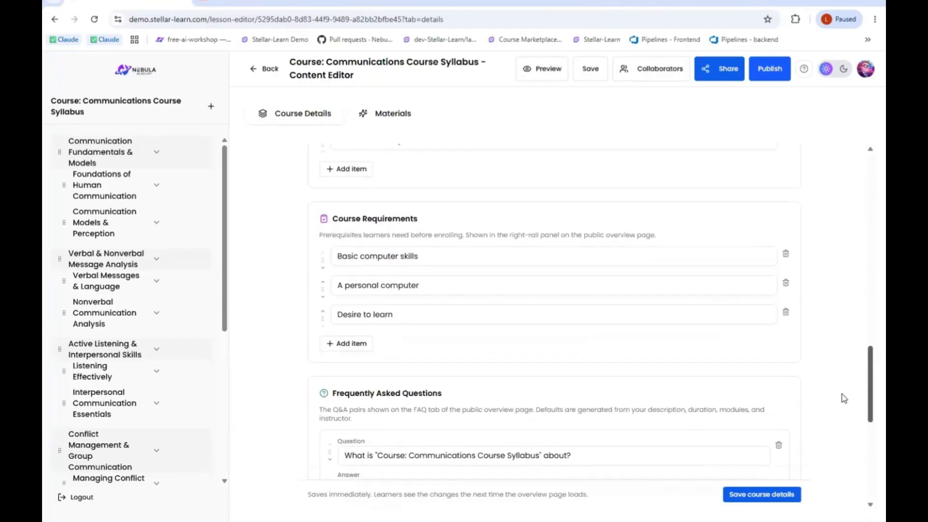
pyautogui.scroll(-1, 844, 401)
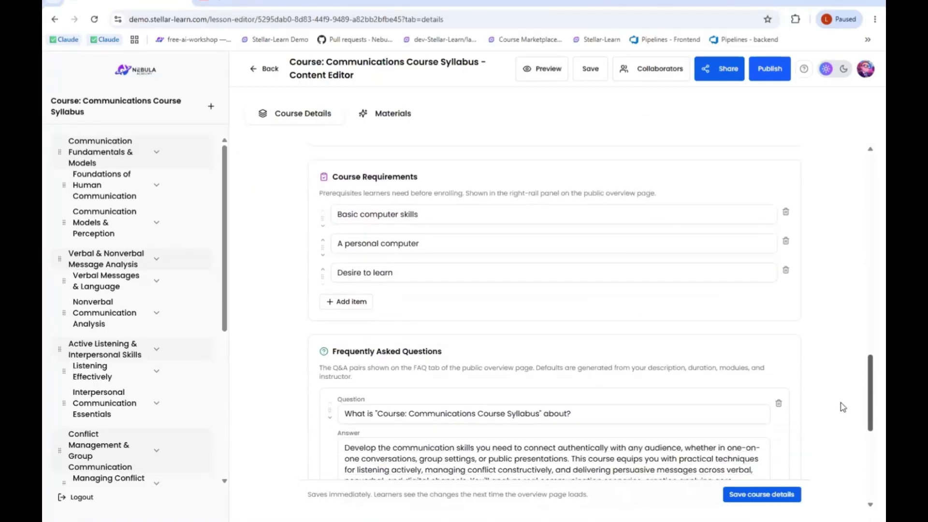
pyautogui.scroll(-1, 843, 409)
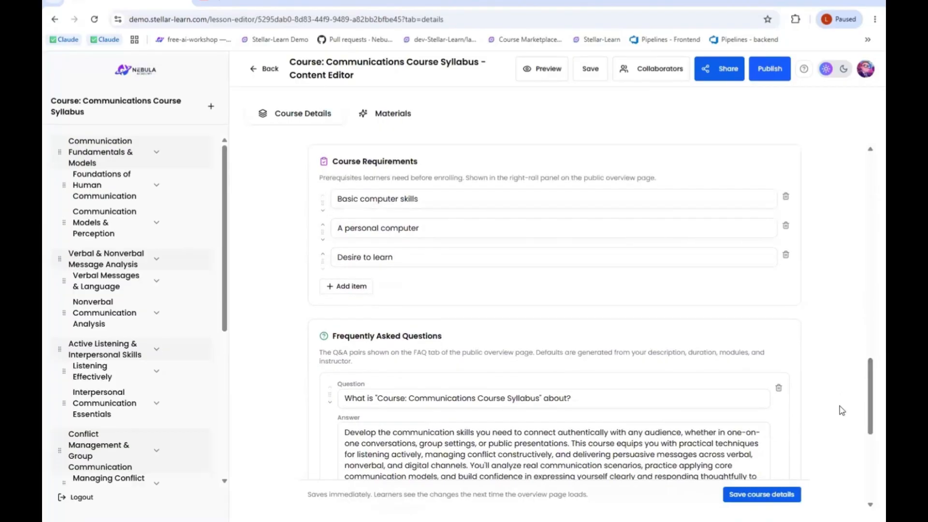
# - Read the course's Frequently Asked Questions entries, and return to the overview page description at the start of the course details
pyautogui.scroll(-2, 870, 391)
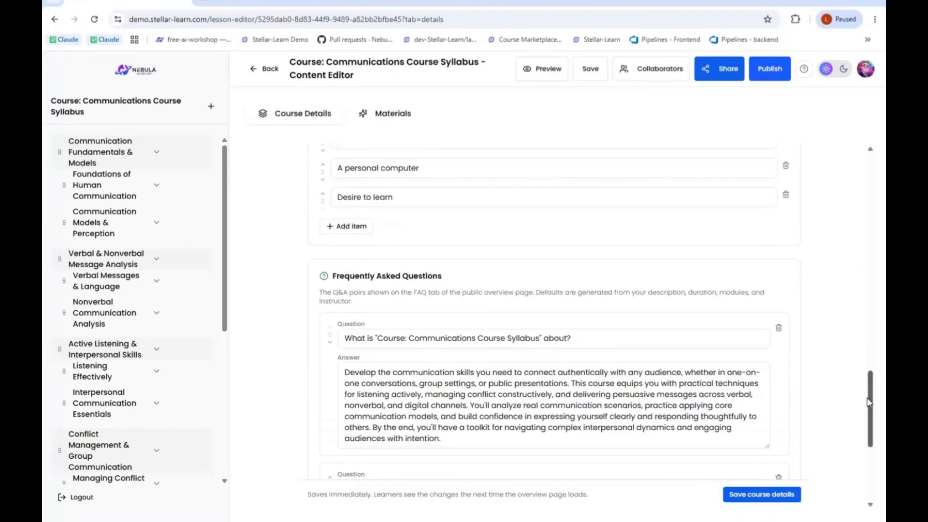
pyautogui.scroll(-5, 869, 403)
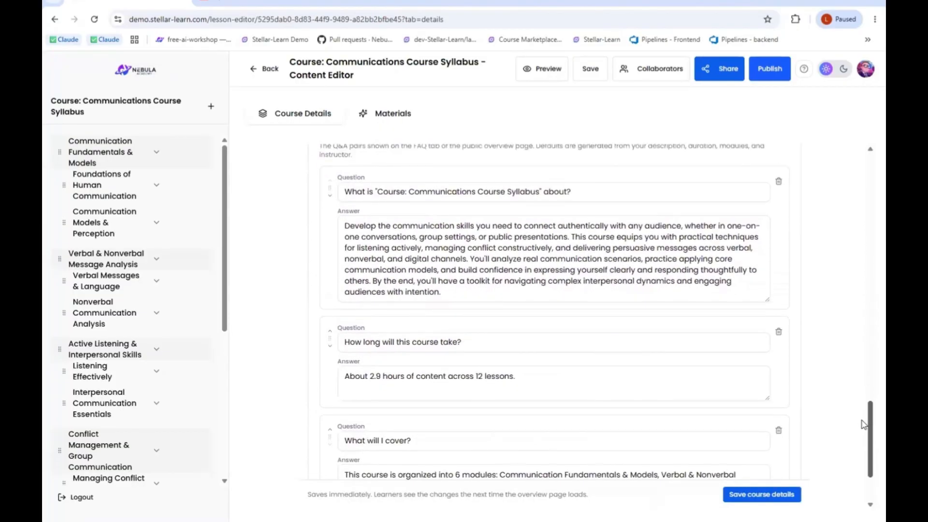
pyautogui.scroll(-3, 864, 425)
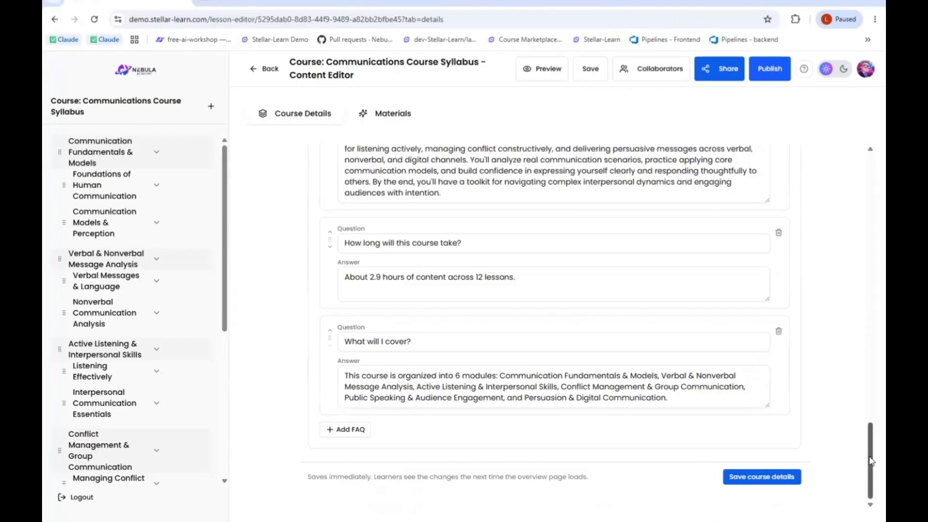
pyautogui.moveTo(870, 459); pyautogui.dragTo(854, 483)
pyautogui.click(873, 337)
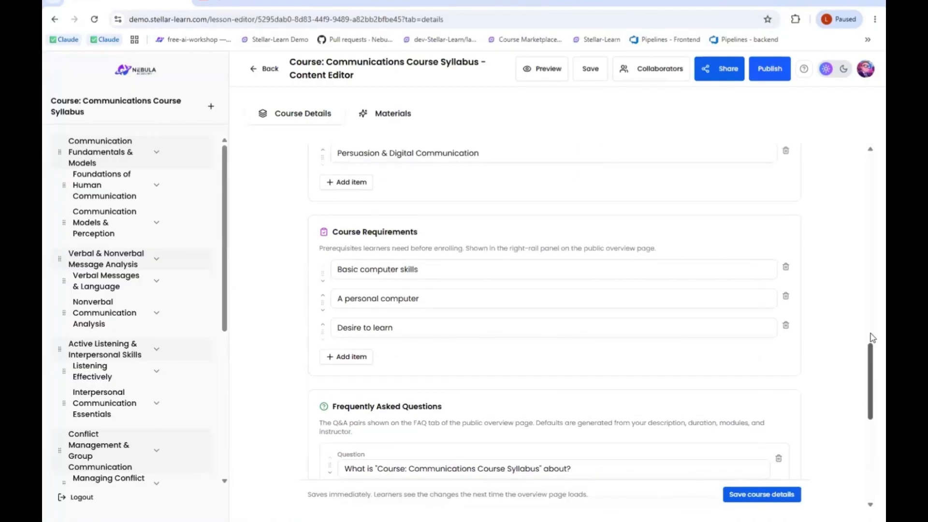
pyautogui.moveTo(872, 337); pyautogui.dragTo(873, 168)
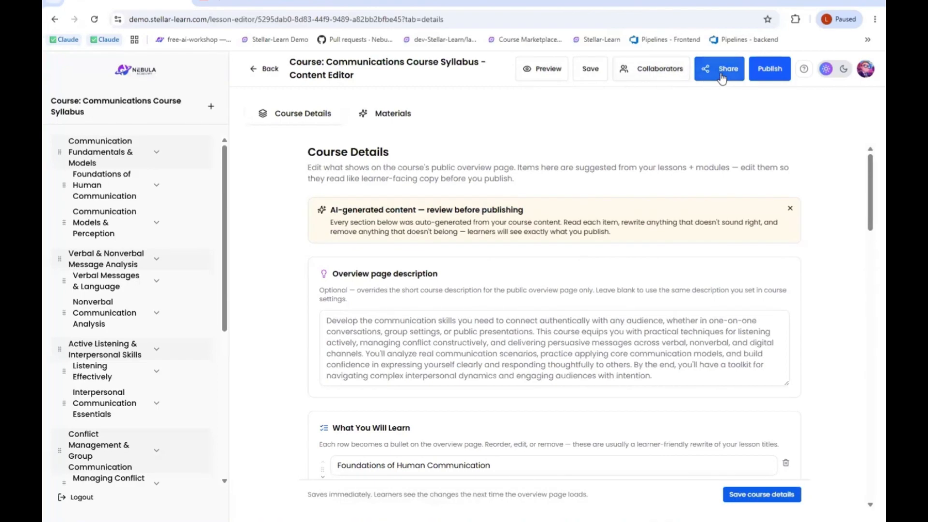
# - Look at the publishing form and close it without publishing, and reopen the Communications Course Syllabus course for editing from My Courses
pyautogui.click(772, 70)
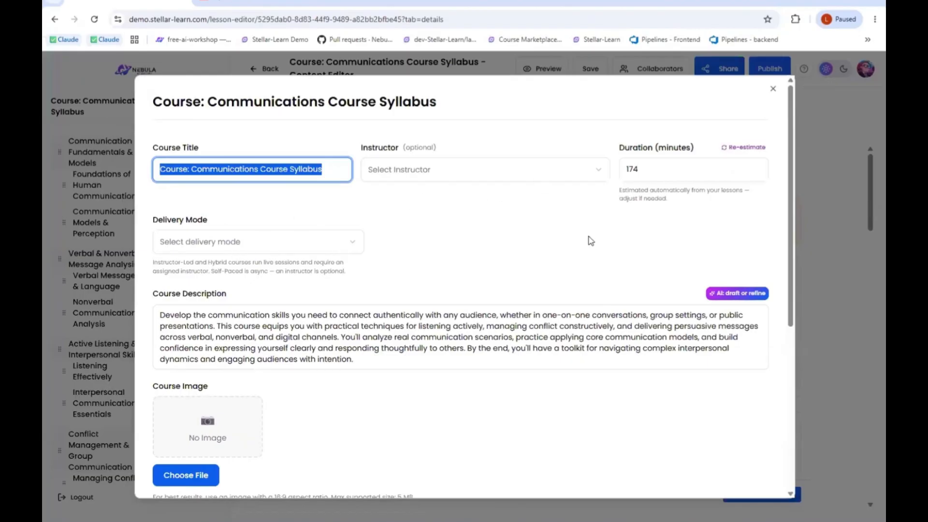
pyautogui.click(773, 89)
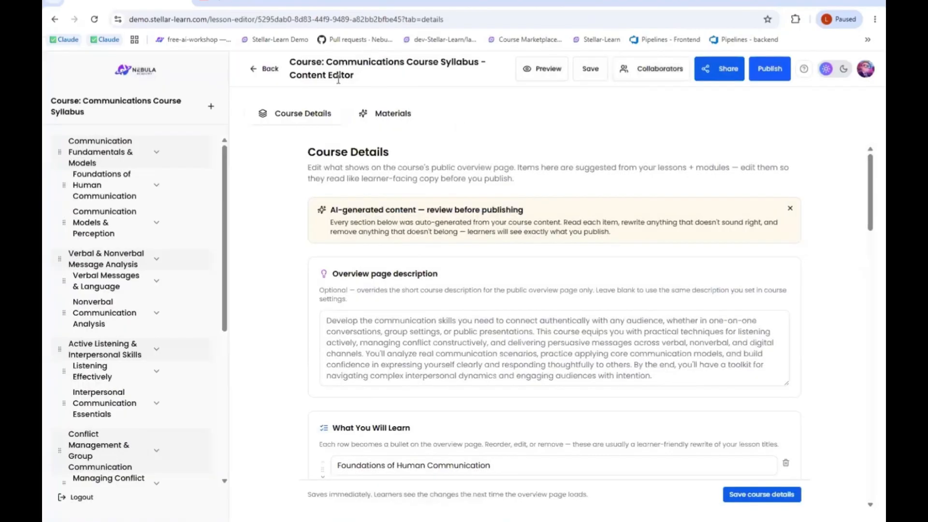
pyautogui.click(268, 69)
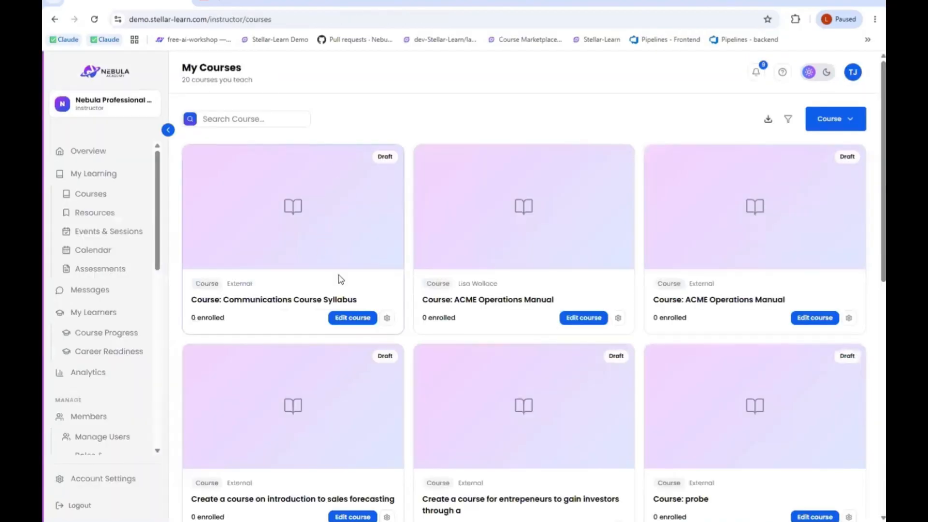
pyautogui.click(356, 320)
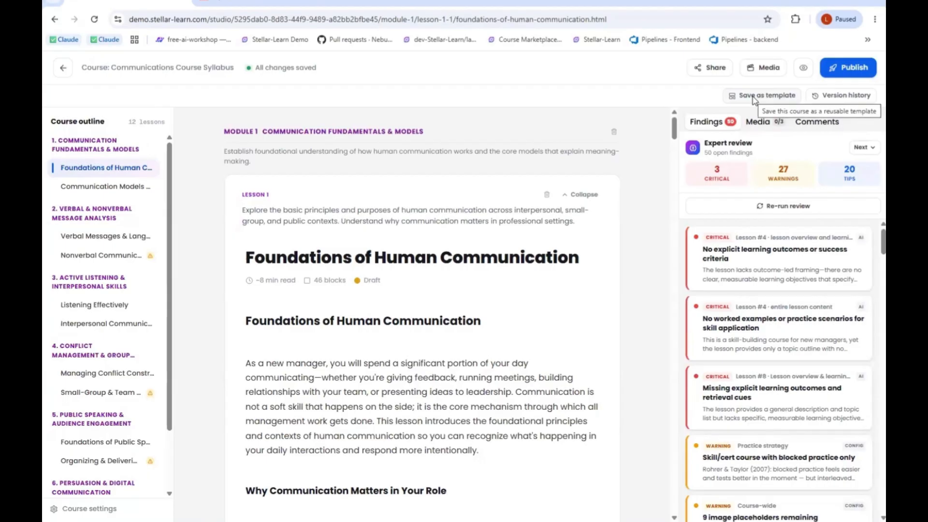
# - View the course's version history, and look at the block types that can be added to the Foundations of Human Communication lesson
pyautogui.click(858, 95)
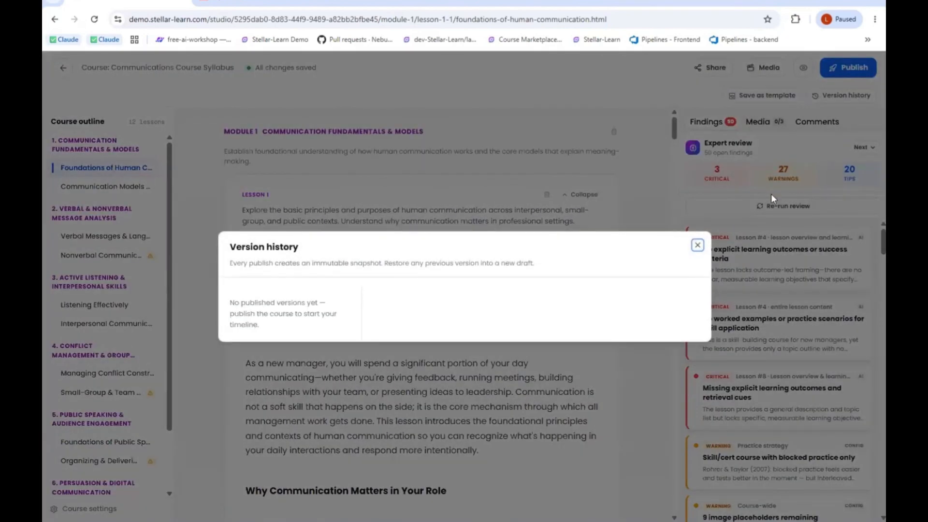
pyautogui.click(698, 247)
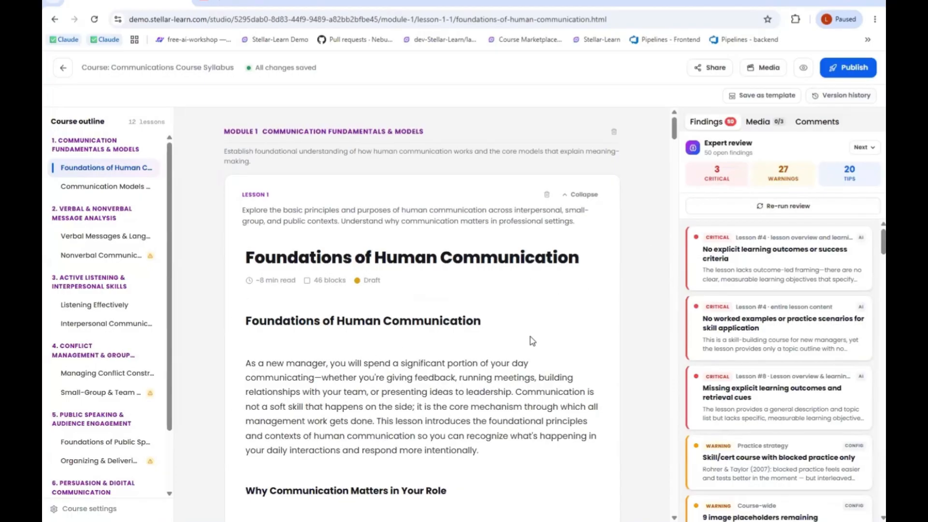
pyautogui.moveTo(479, 346)
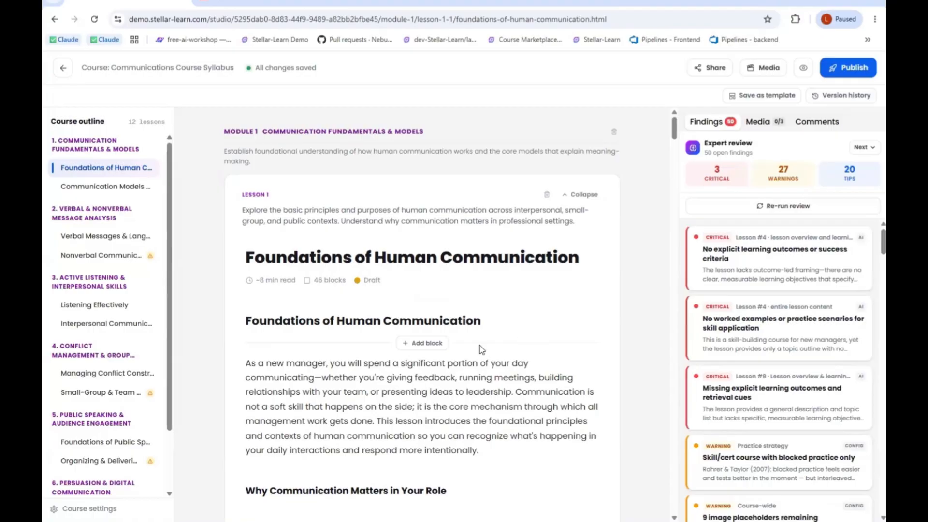
pyautogui.click(441, 344)
pyautogui.click(541, 311)
pyautogui.moveTo(674, 129); pyautogui.dragTo(675, 144)
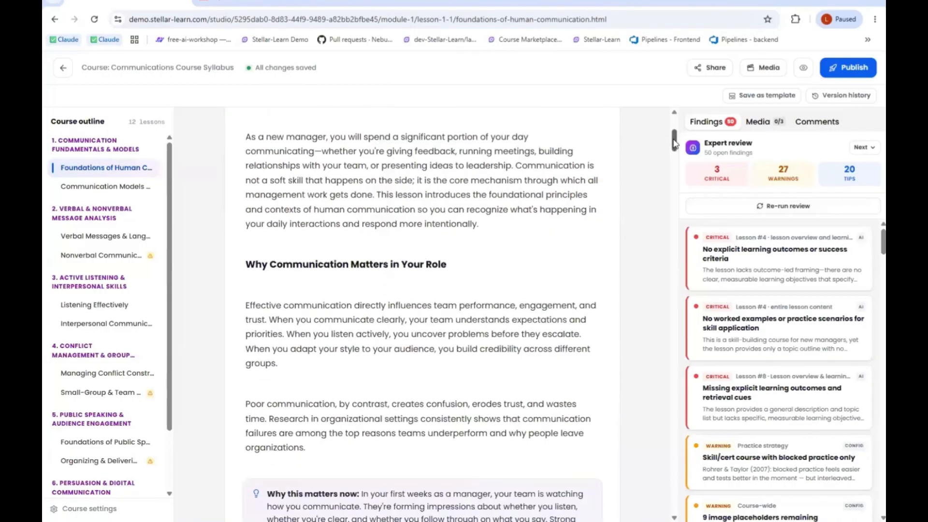
# - Open the Communication Models & Perception lesson and examine the image upload options for the Linear Model placeholder without inserting an image
pyautogui.click(130, 188)
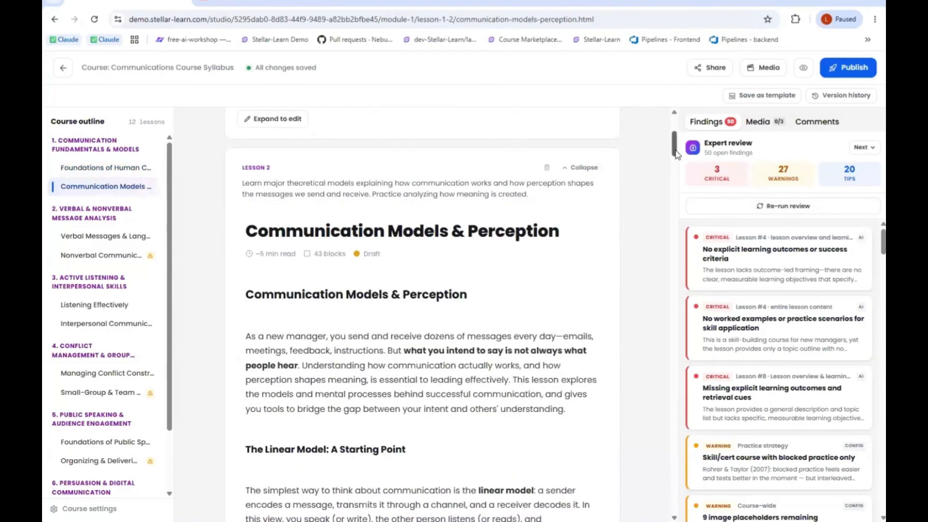
pyautogui.moveTo(674, 154); pyautogui.dragTo(671, 177)
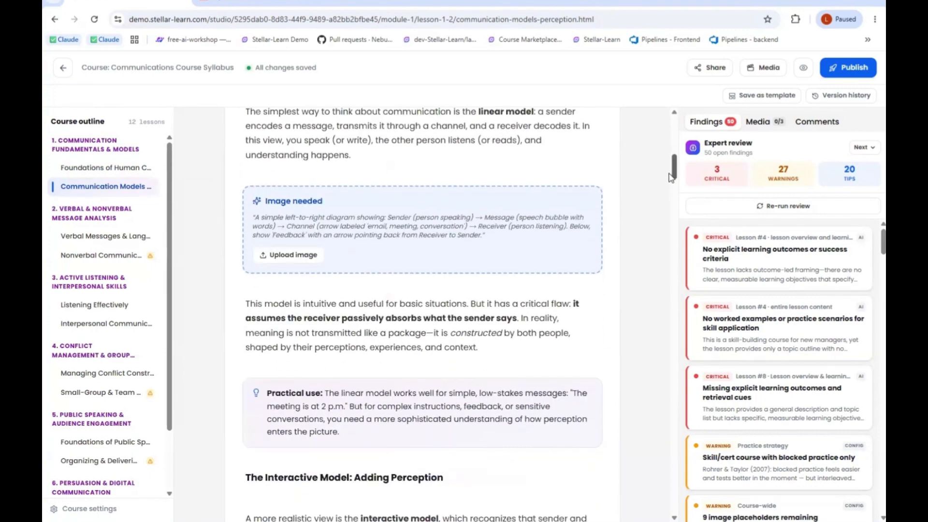
pyautogui.moveTo(671, 177); pyautogui.dragTo(671, 174)
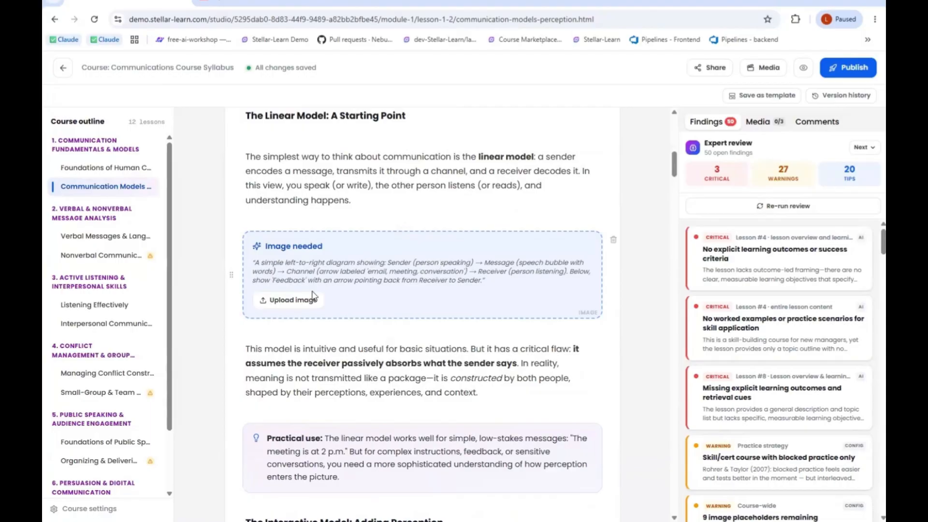
pyautogui.click(293, 301)
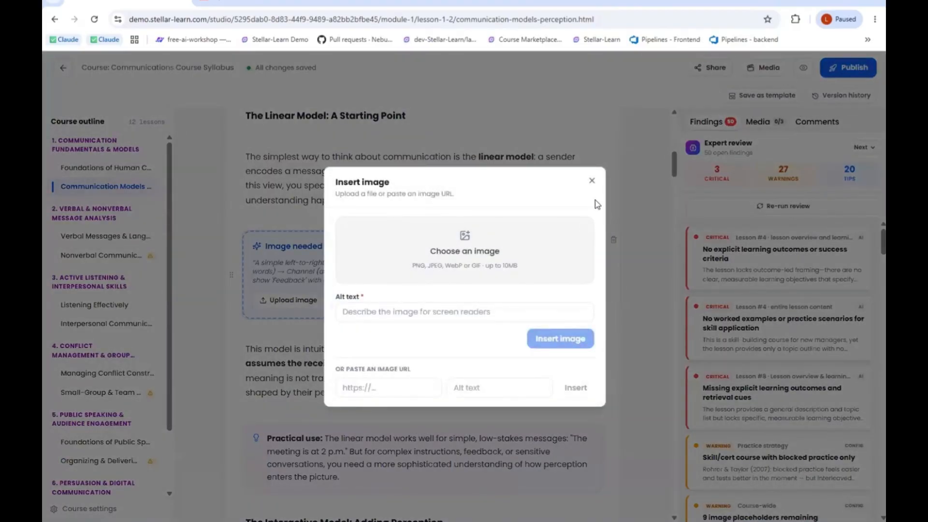
pyautogui.click(592, 181)
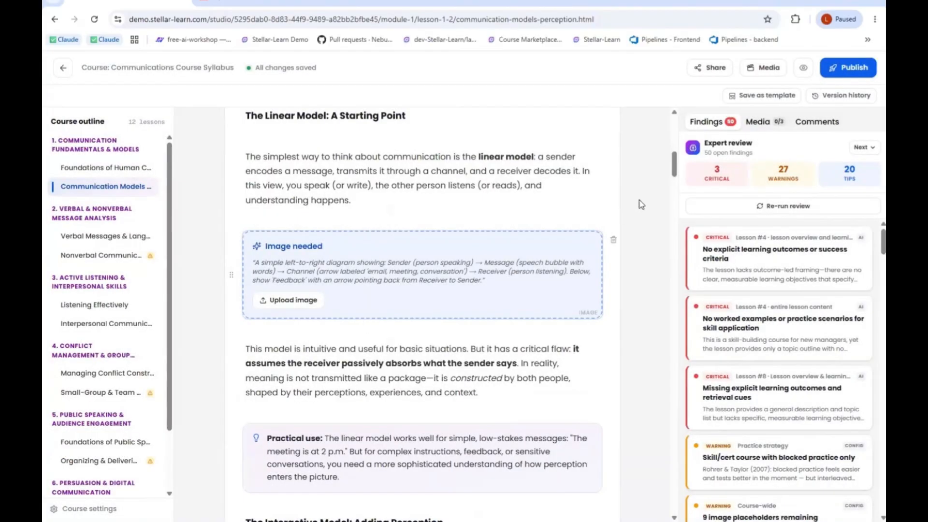
# - Read the Interactive Model section and the knowledge check in the Communication Models & Perception lesson
pyautogui.moveTo(676, 175); pyautogui.dragTo(677, 187)
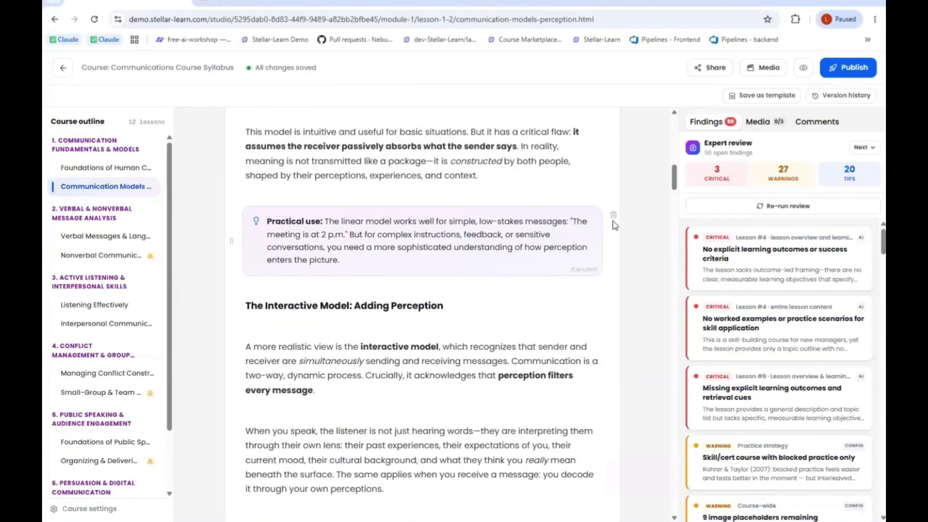
pyautogui.scroll(-7, 663, 207)
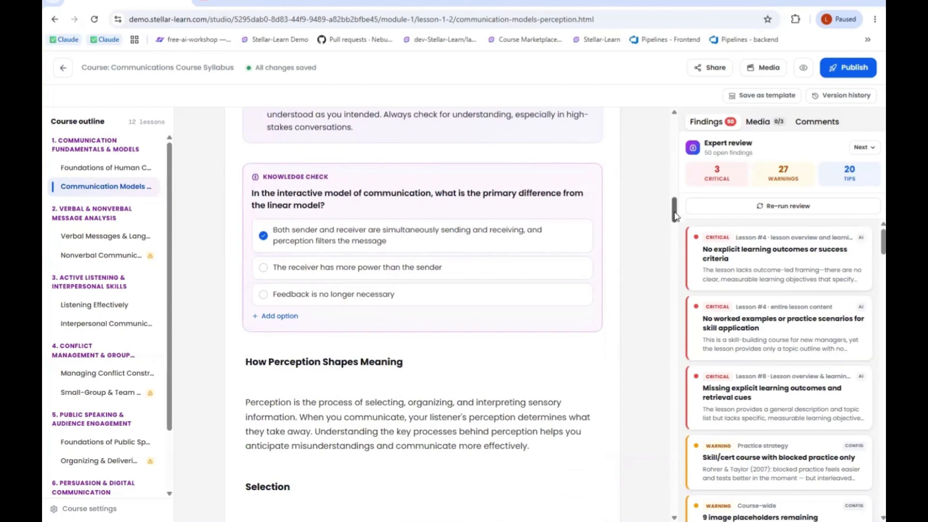
pyautogui.moveTo(675, 216); pyautogui.dragTo(653, 266)
# - Open the Verbal Messages & Language lesson and look at the block types that can be added below its introductory paragraph
pyautogui.click(106, 236)
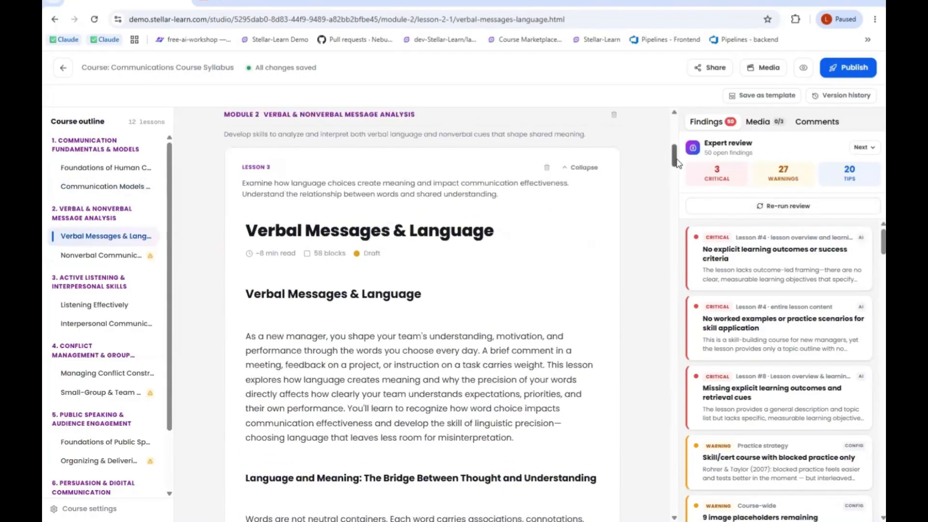
pyautogui.moveTo(667, 159); pyautogui.dragTo(712, 172)
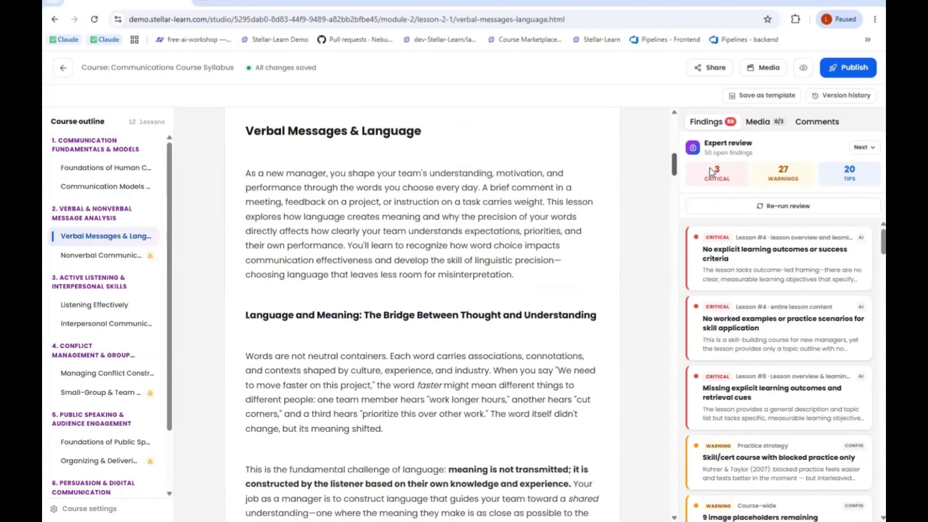
pyautogui.click(480, 260)
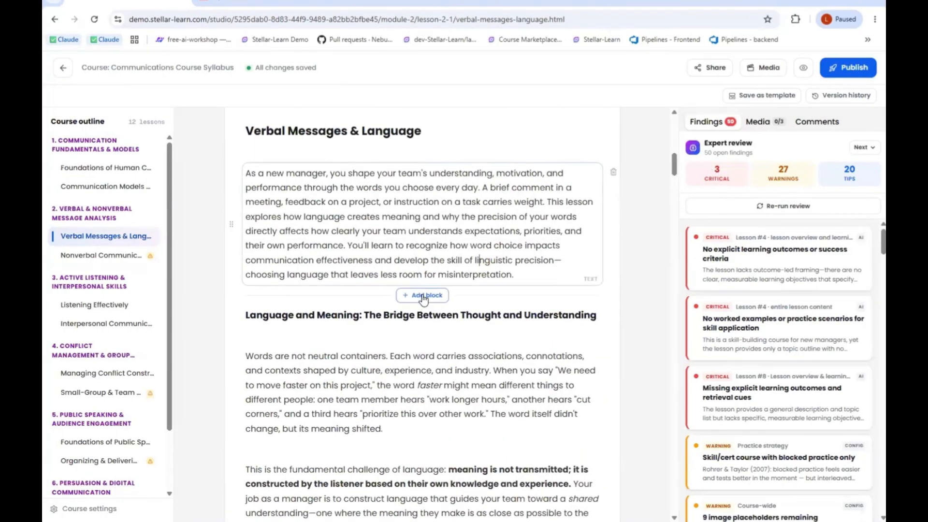
pyautogui.click(424, 297)
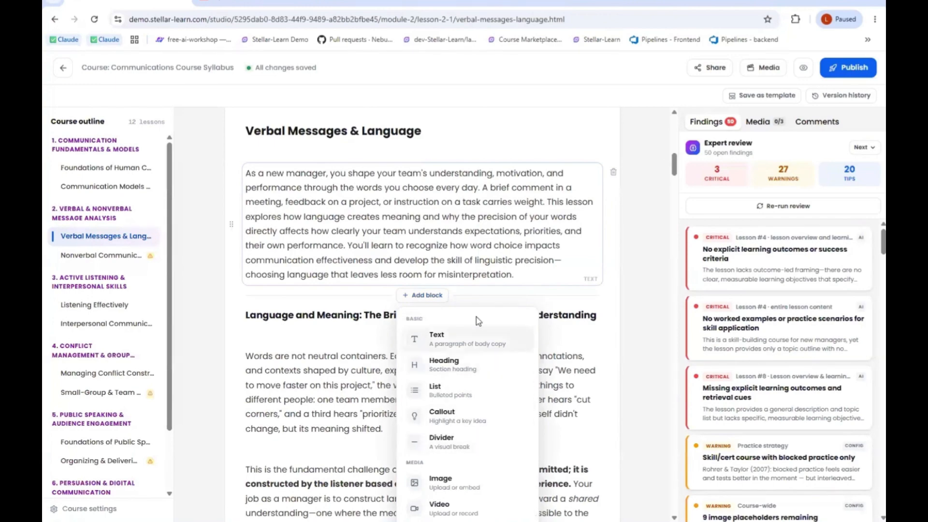
pyautogui.click(653, 174)
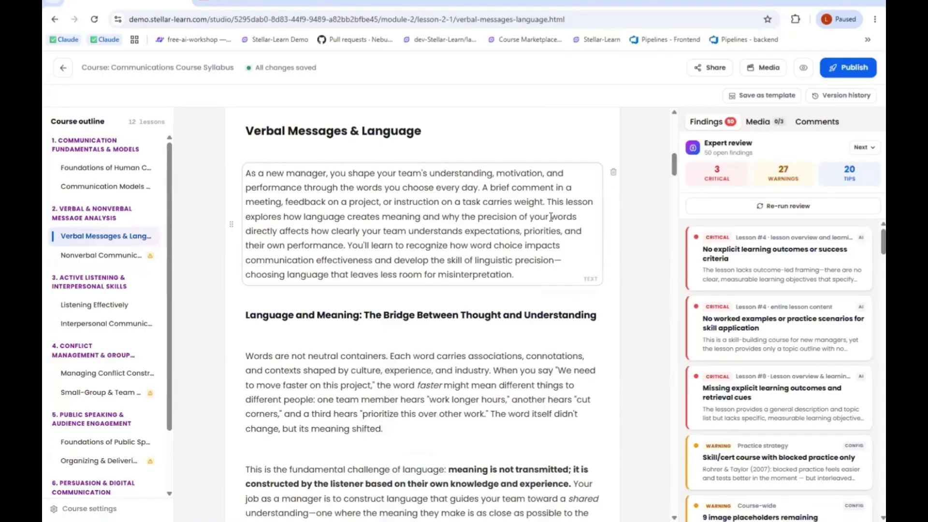
# - Generate the Watch (video + AI avatar) format for the Foundations of Human Communication lesson in Media Studio
pyautogui.click(758, 123)
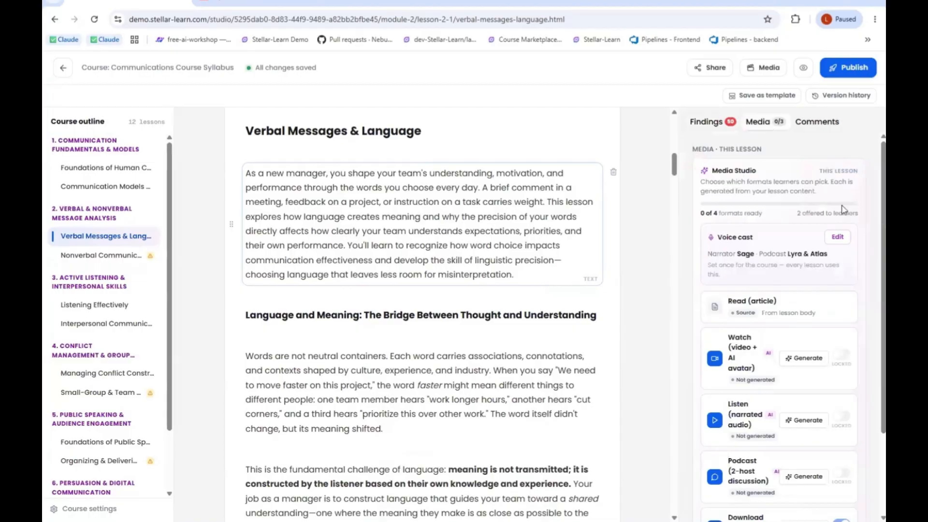
pyautogui.scroll(-3, 873, 213)
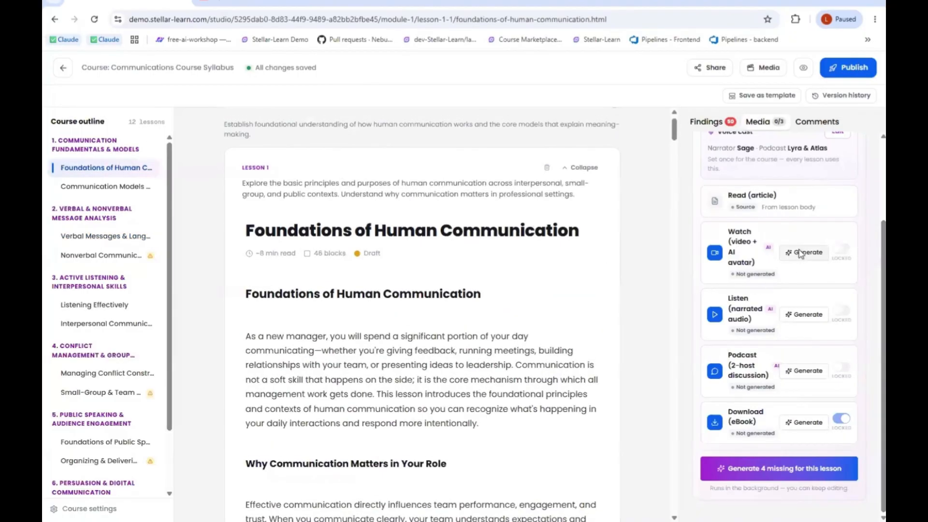
pyautogui.click(800, 254)
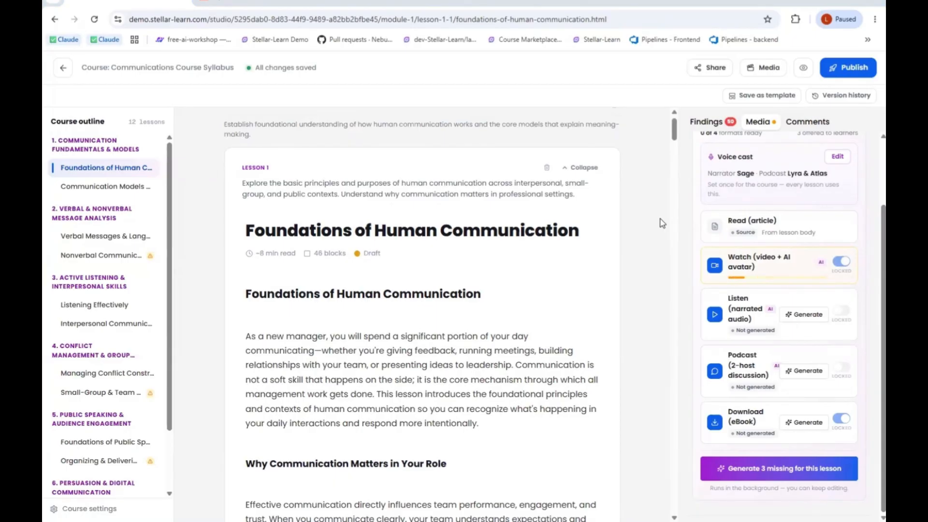
# - Examine the course's voice cast options for narrator and podcast hosts without changing them, and view the Core Principles section of the first lesson
pyautogui.click(838, 157)
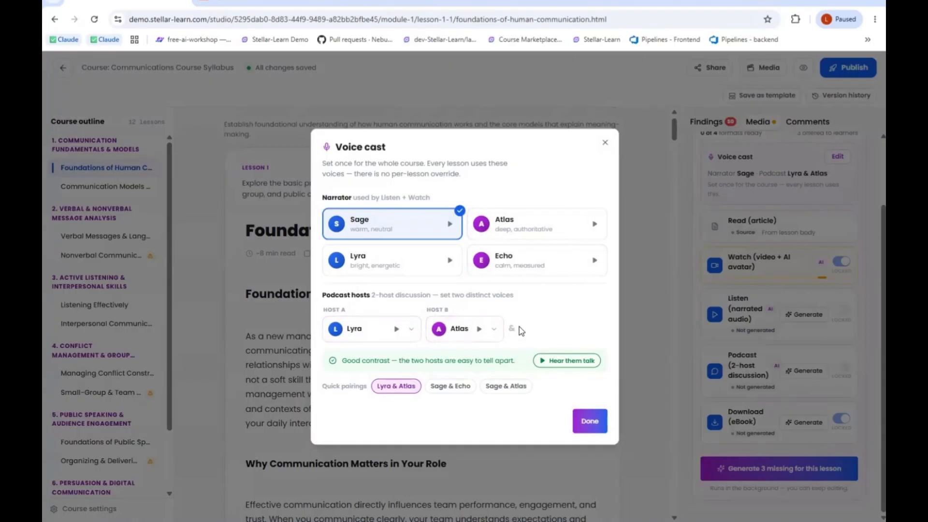
pyautogui.click(605, 142)
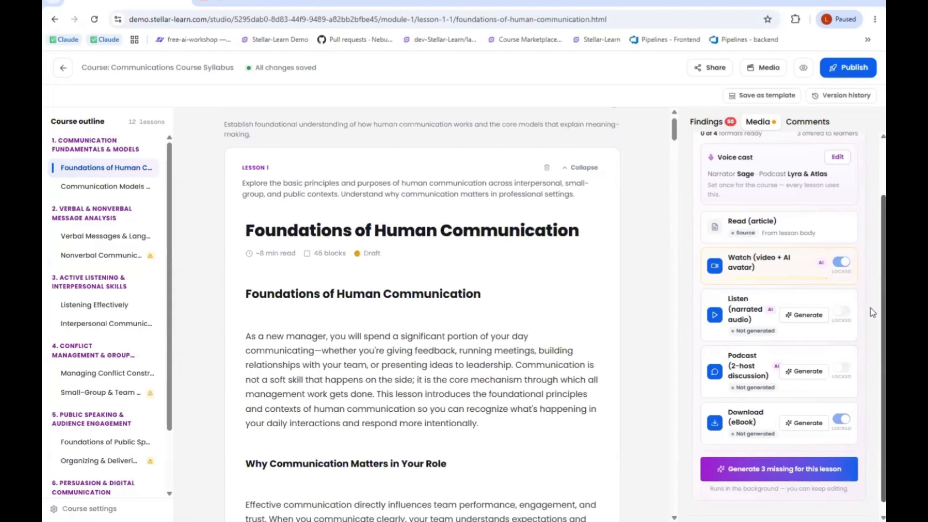
pyautogui.scroll(2, 872, 311)
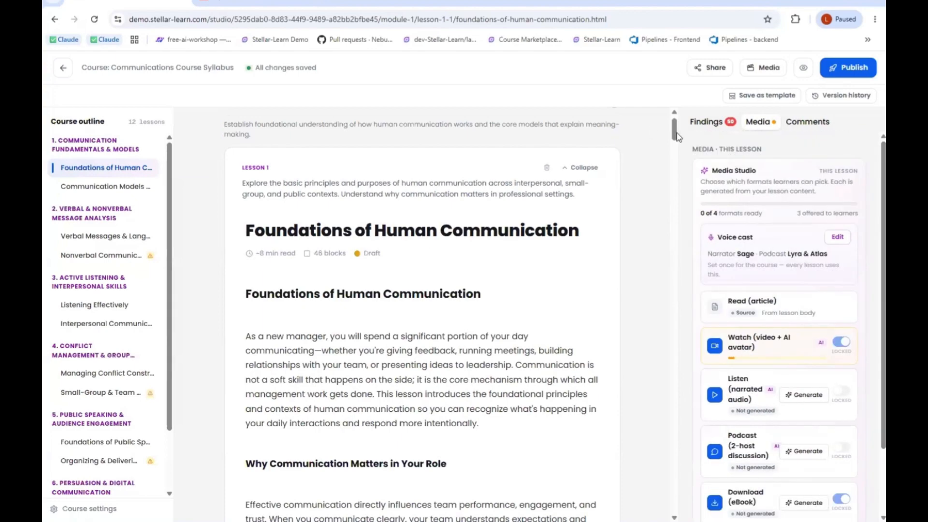
pyautogui.moveTo(678, 137); pyautogui.dragTo(672, 170)
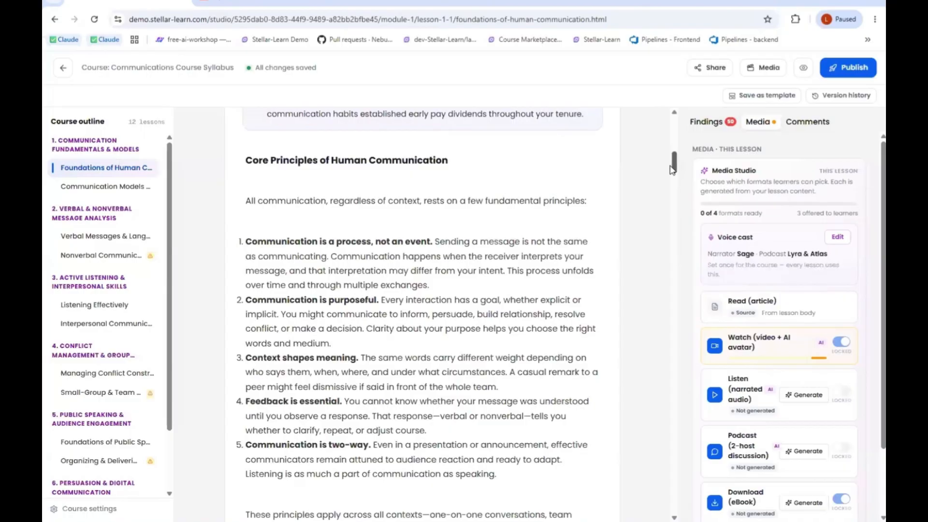
# - Check the expert review findings and the flagged lessons Nonverbal Communication Analysis, Small-Group & Team Communication, and Organizing & Delivering Speeches
pyautogui.click(145, 256)
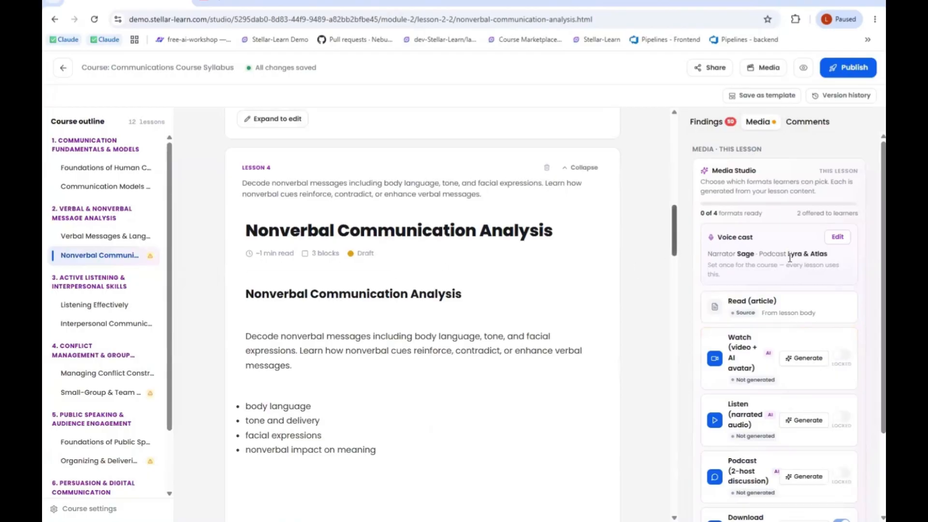
pyautogui.click(720, 124)
pyautogui.scroll(-5, 671, 255)
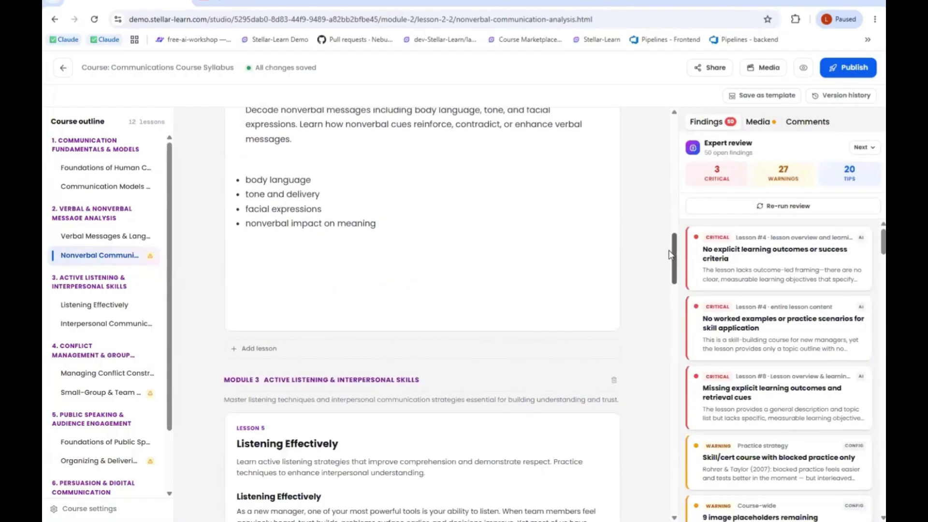
pyautogui.scroll(-2, 670, 255)
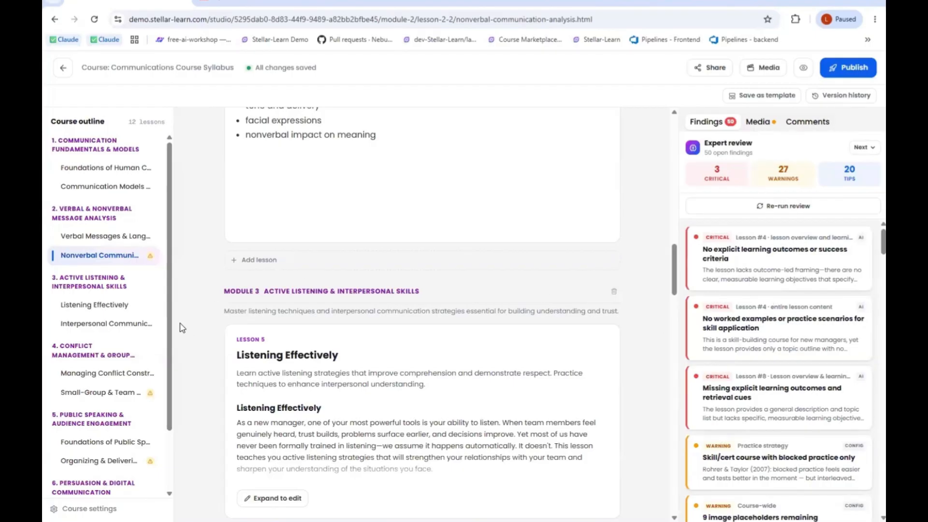
pyautogui.click(136, 393)
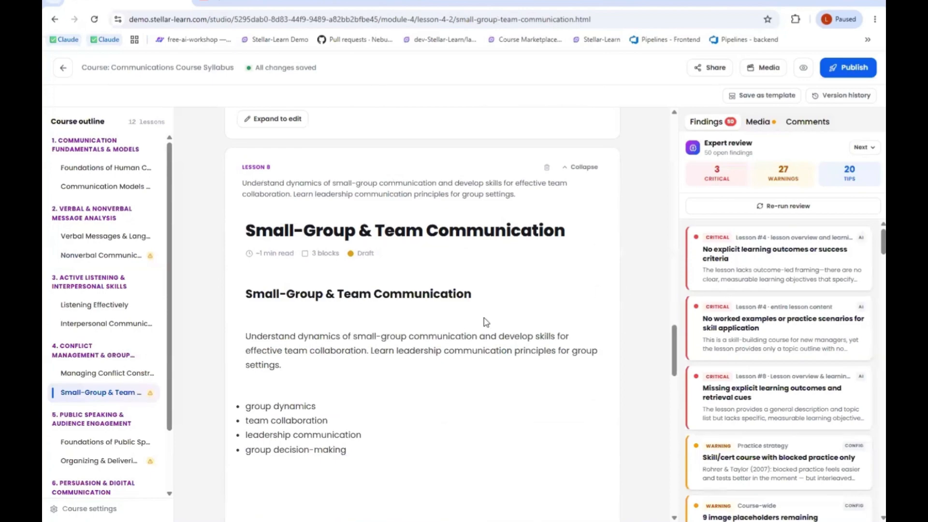
pyautogui.click(129, 462)
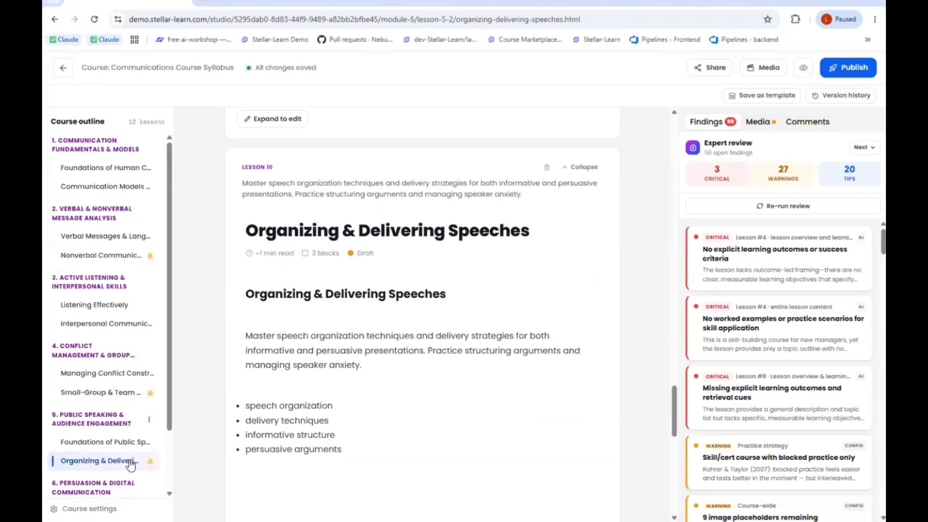
# - Look at the option for adding a module with AI at the end of the course outline, and close it without suggesting a module
pyautogui.scroll(-3, 115, 486)
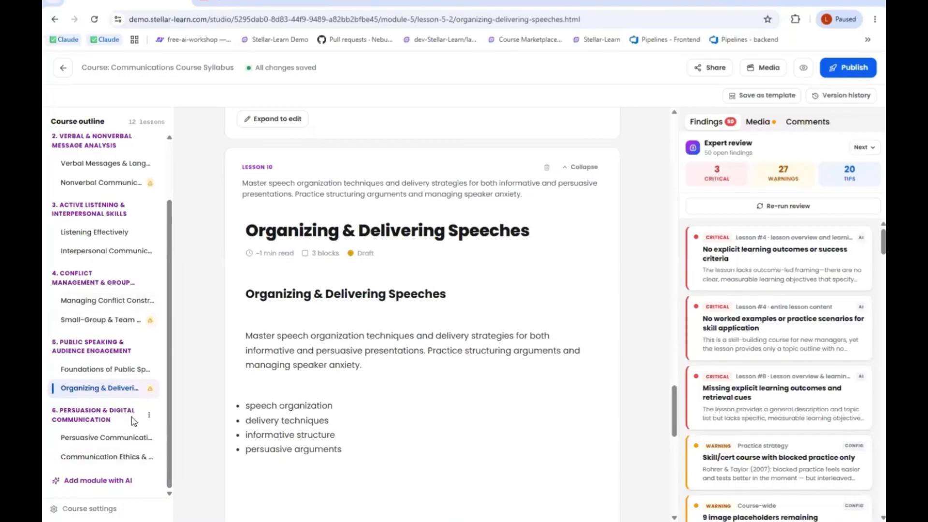
pyautogui.click(114, 481)
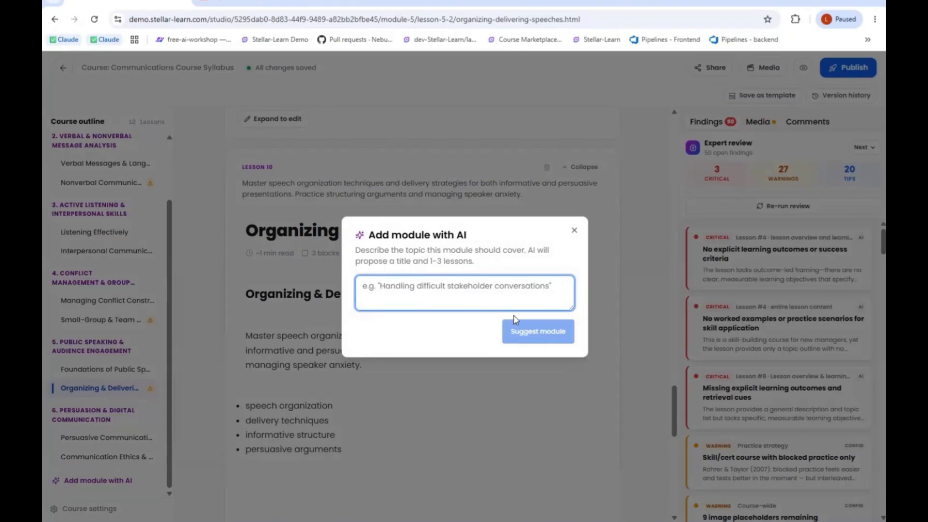
pyautogui.click(574, 231)
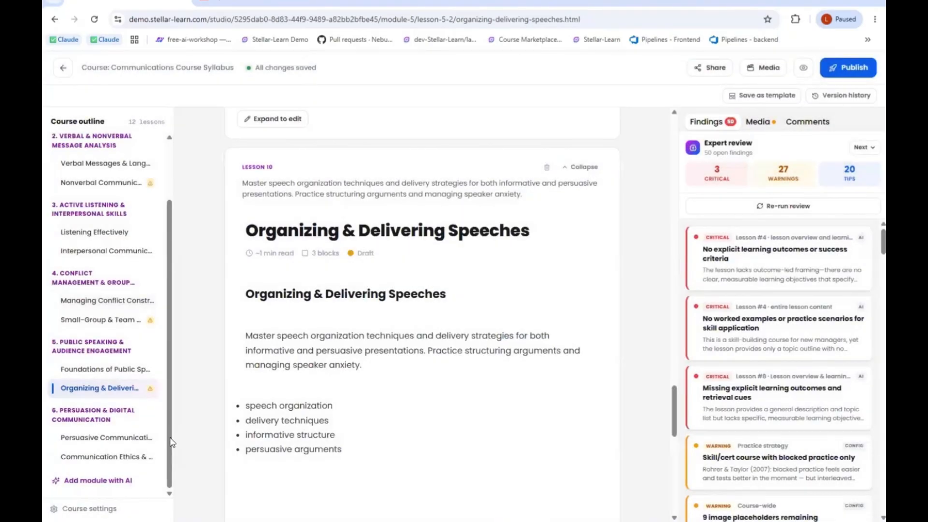
# - Return to the Foundations of Human Communication lesson and check the progress of its media formats in Media Studio
pyautogui.scroll(2, 169, 441)
pyautogui.click(759, 124)
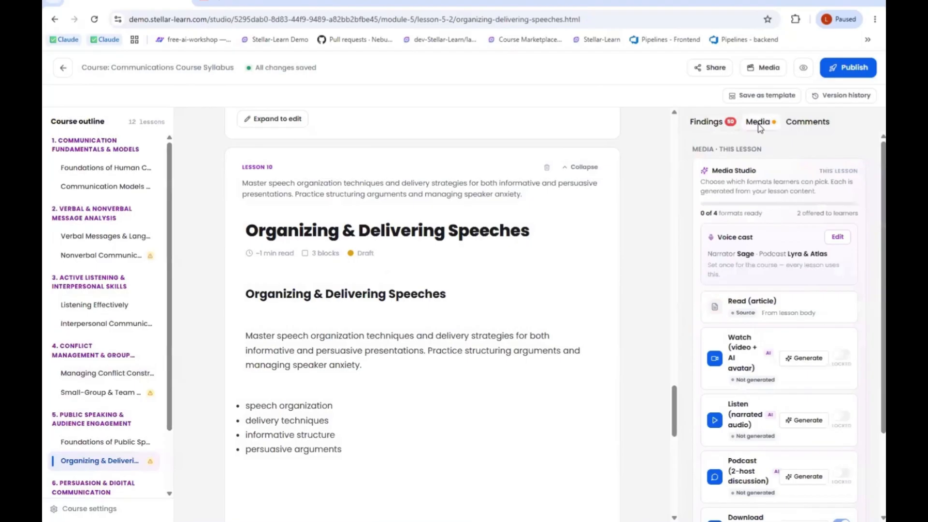
pyautogui.click(106, 168)
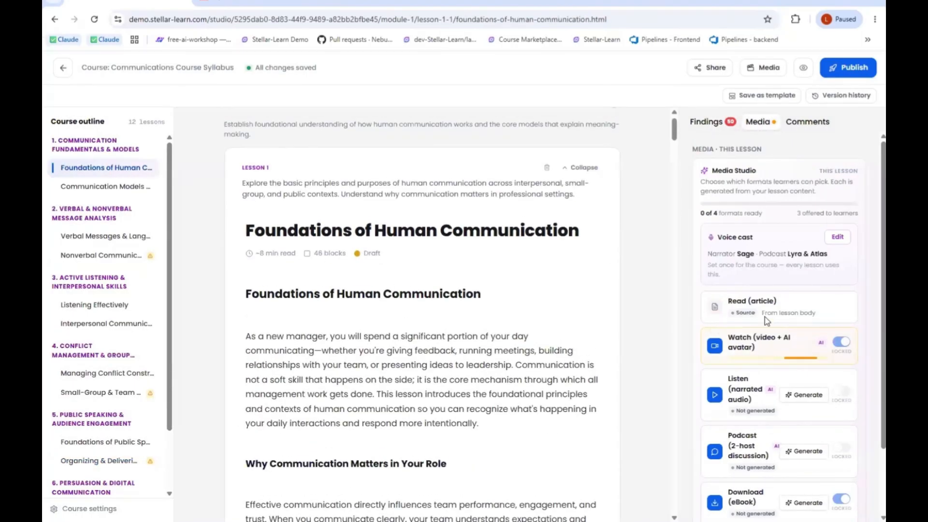
pyautogui.scroll(-1, 873, 361)
pyautogui.scroll(-1, 873, 361)
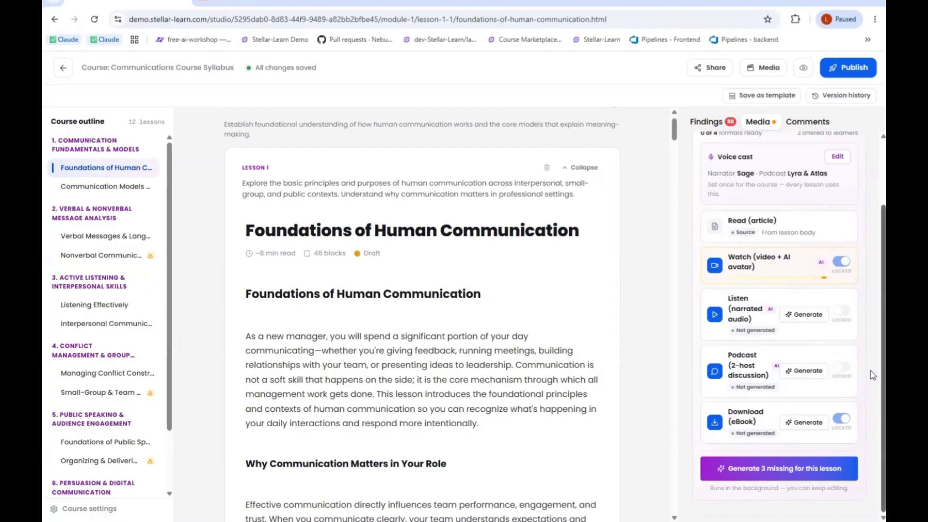
pyautogui.scroll(2, 870, 291)
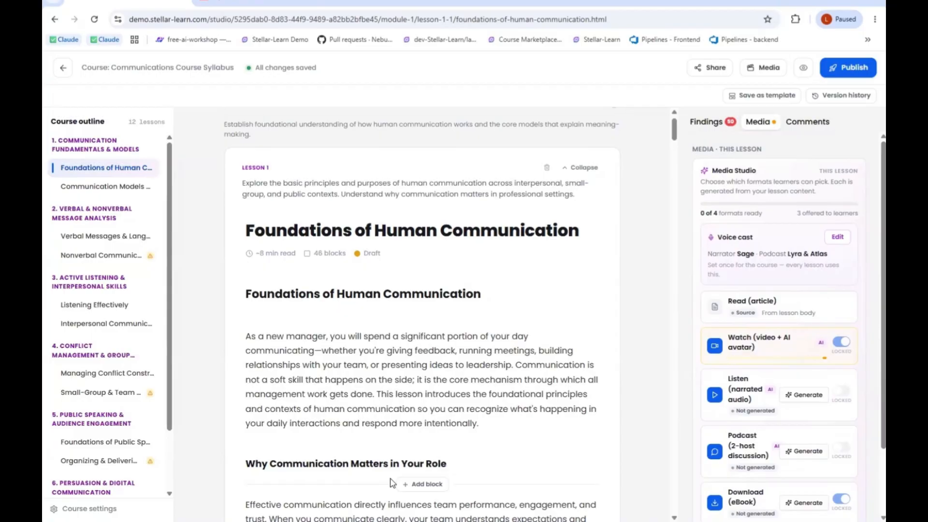
pyautogui.moveTo(675, 129)
pyautogui.mouseDown()
pyautogui.moveTo(677, 189)
pyautogui.moveTo(678, 132)
pyautogui.mouseUp()
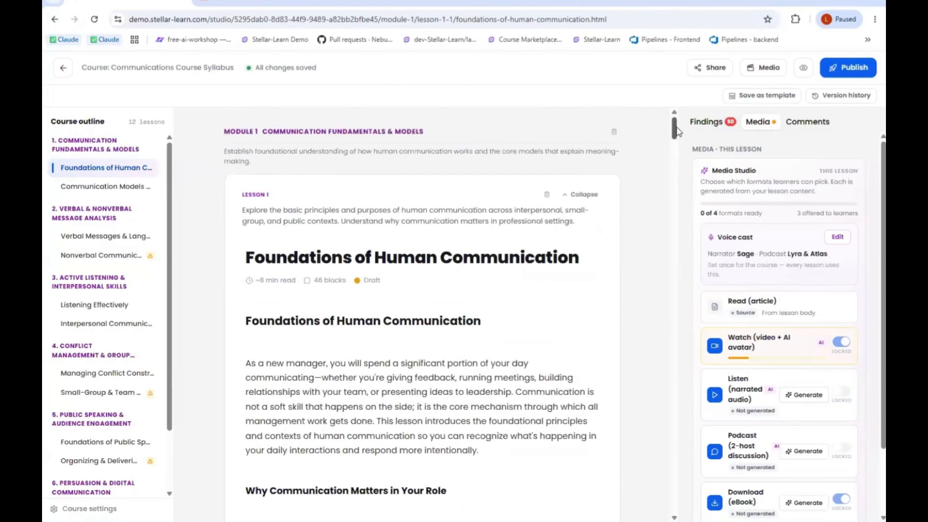